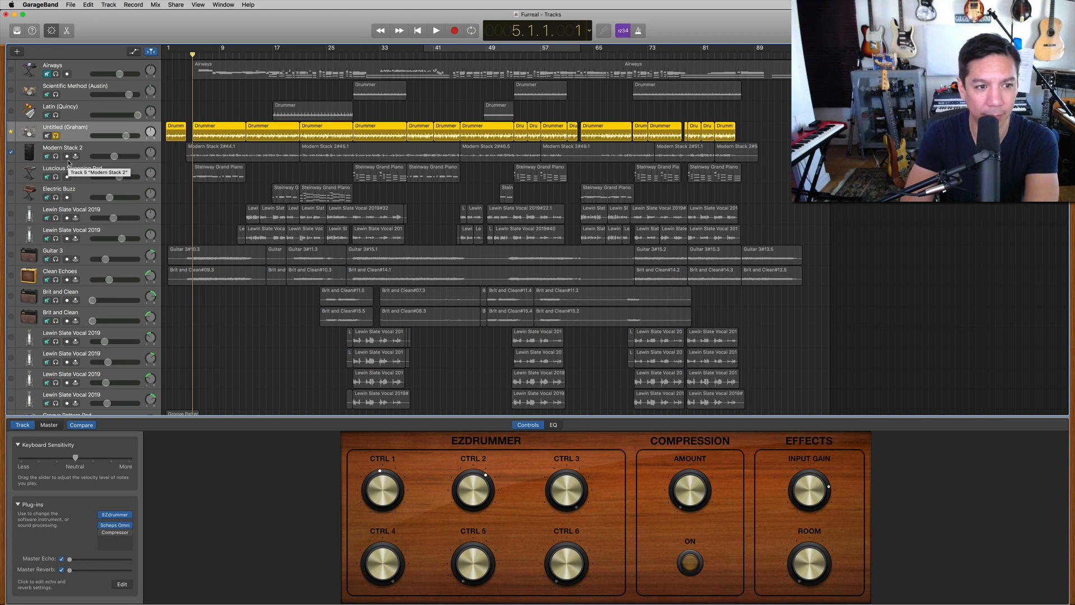
- Audition a short passage of the soloed drum track and open its EZdrummer plug-in
key("space")
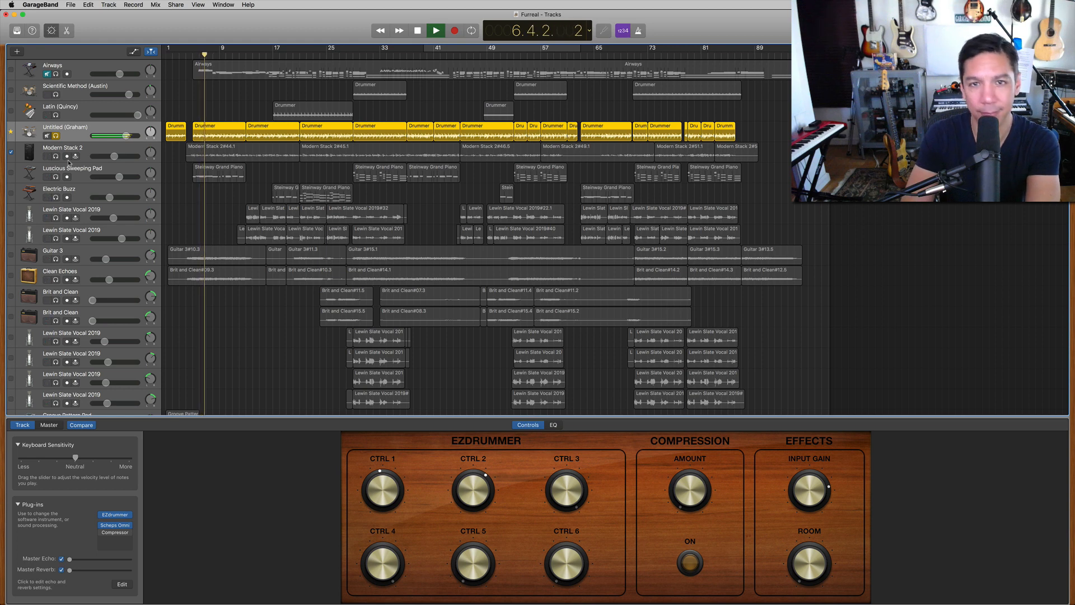
key("space")
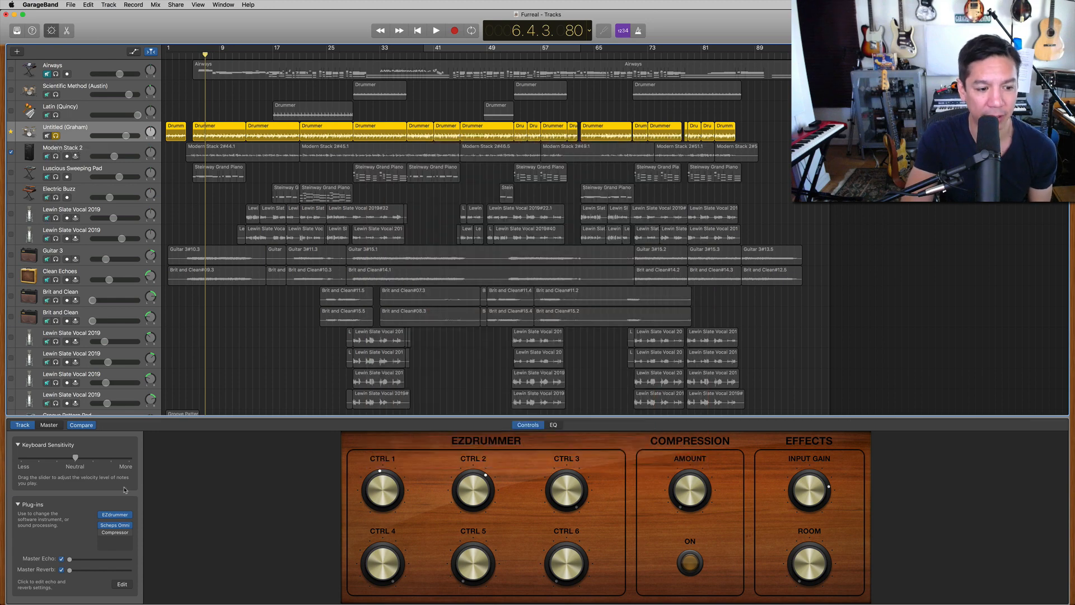
left_click(114, 515)
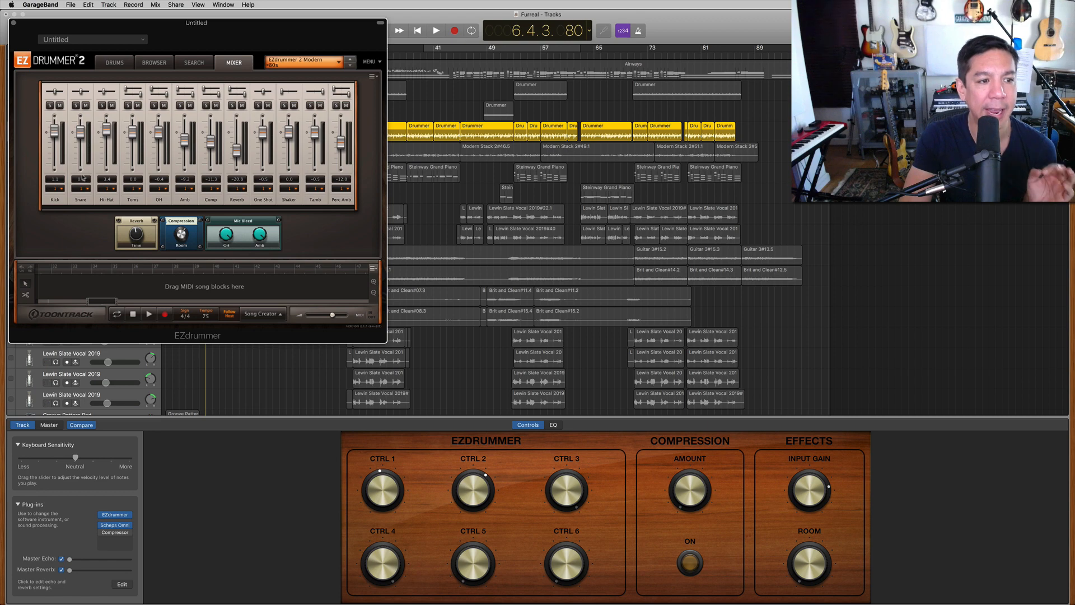
- Solo the Snare and Reverb channels in the EZdrummer mixer, play a passage of them, and clear both solos
left_click(76, 105)
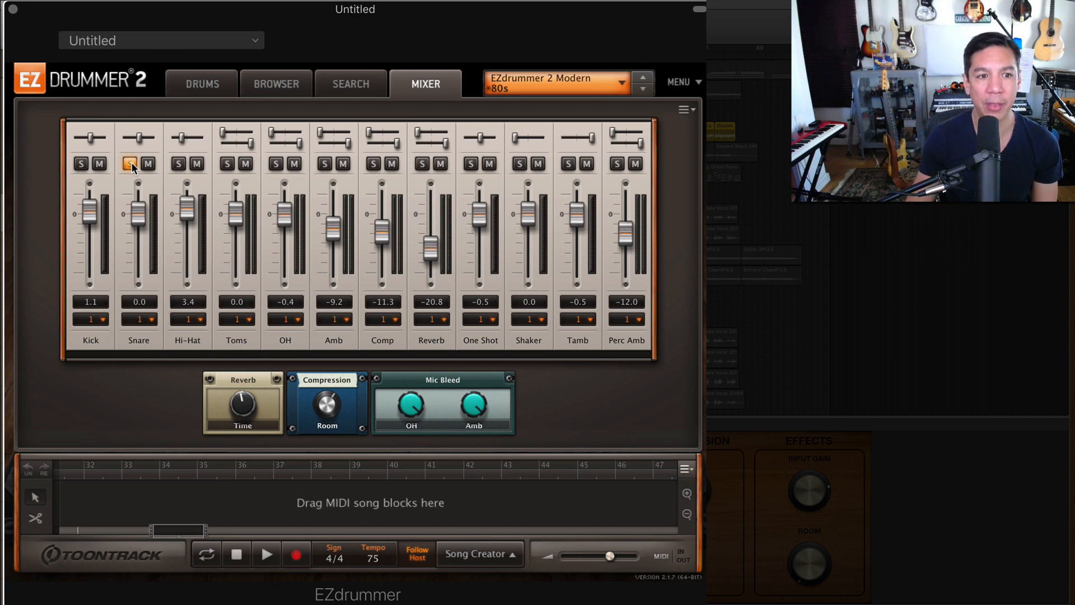
left_click(422, 164)
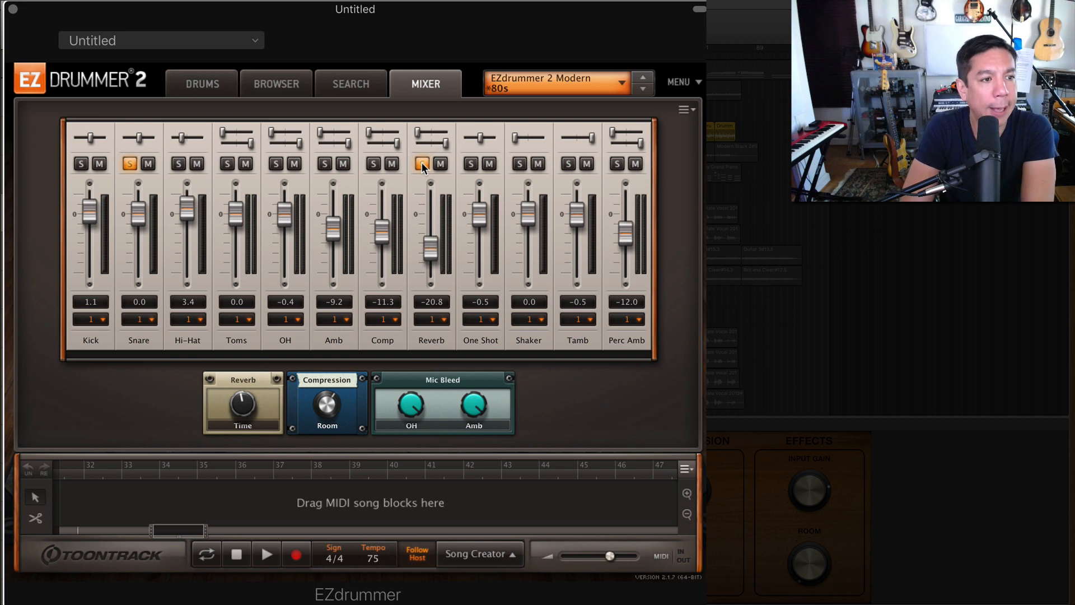
key("space")
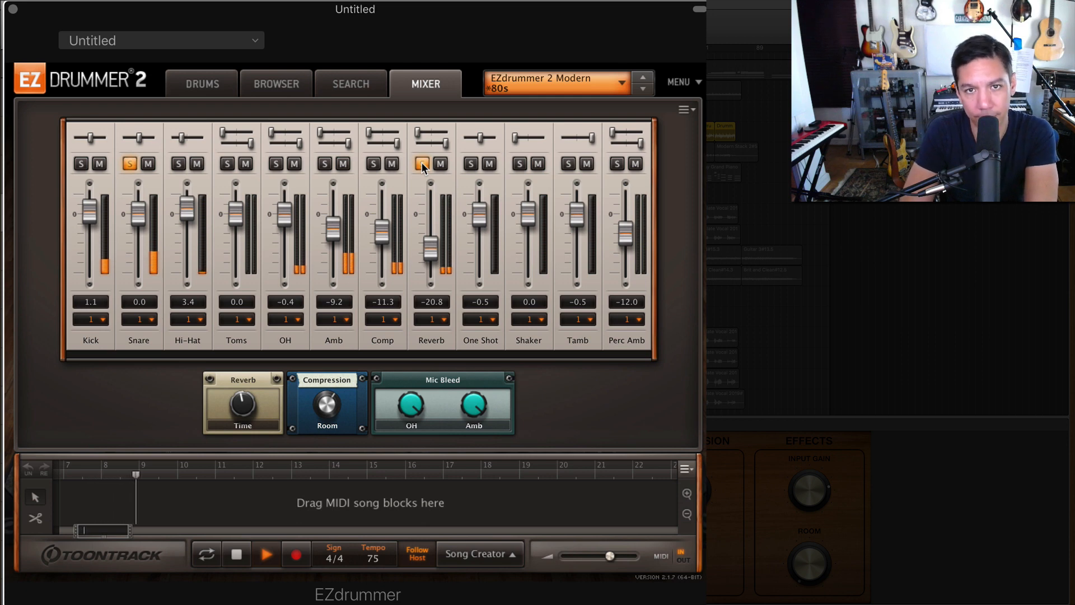
key("space")
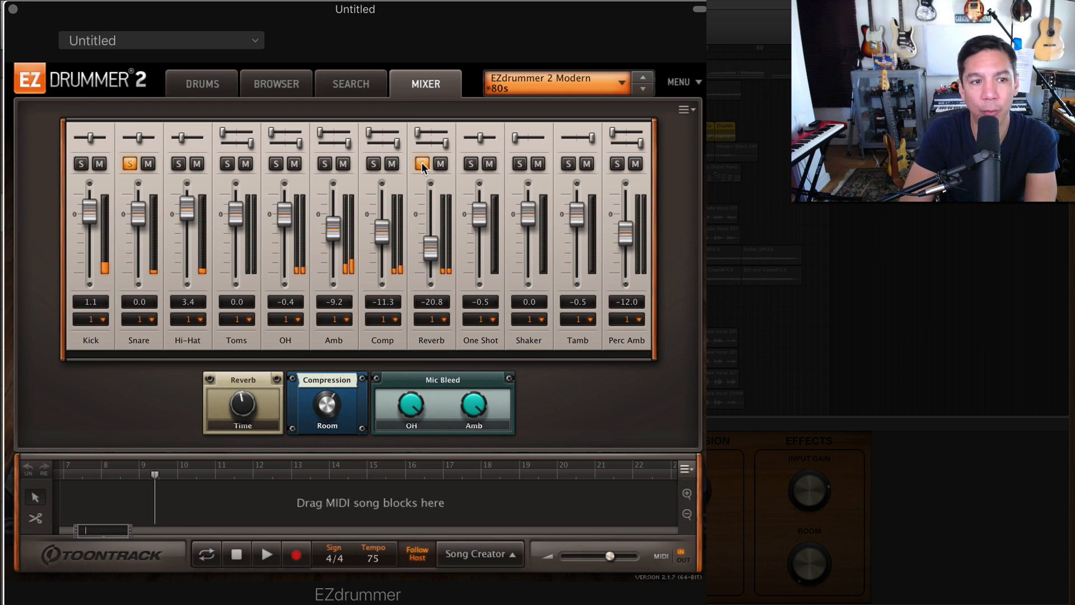
left_click(423, 164)
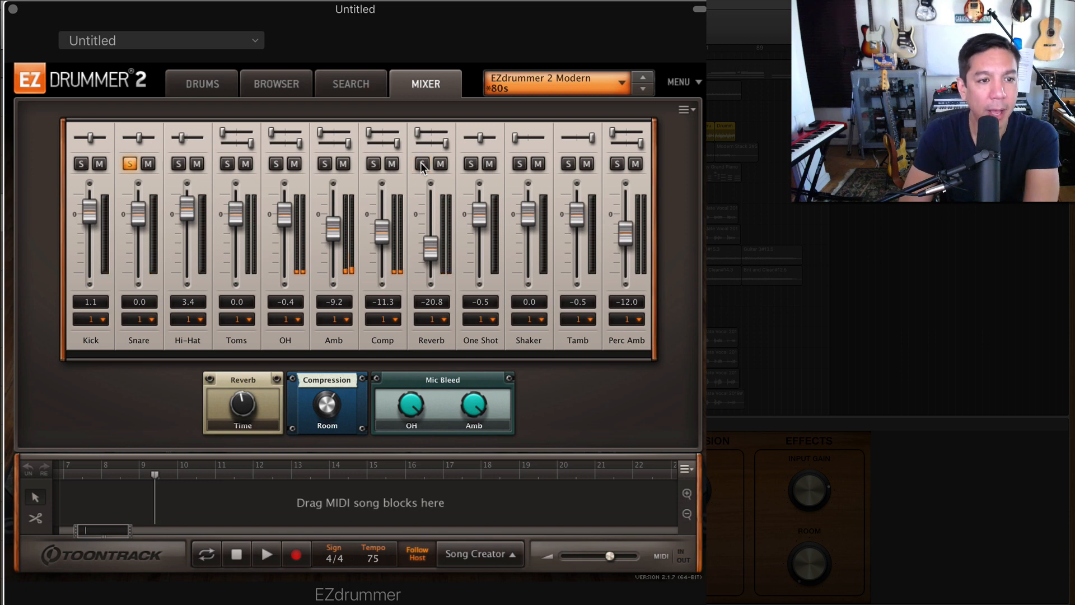
left_click(128, 164)
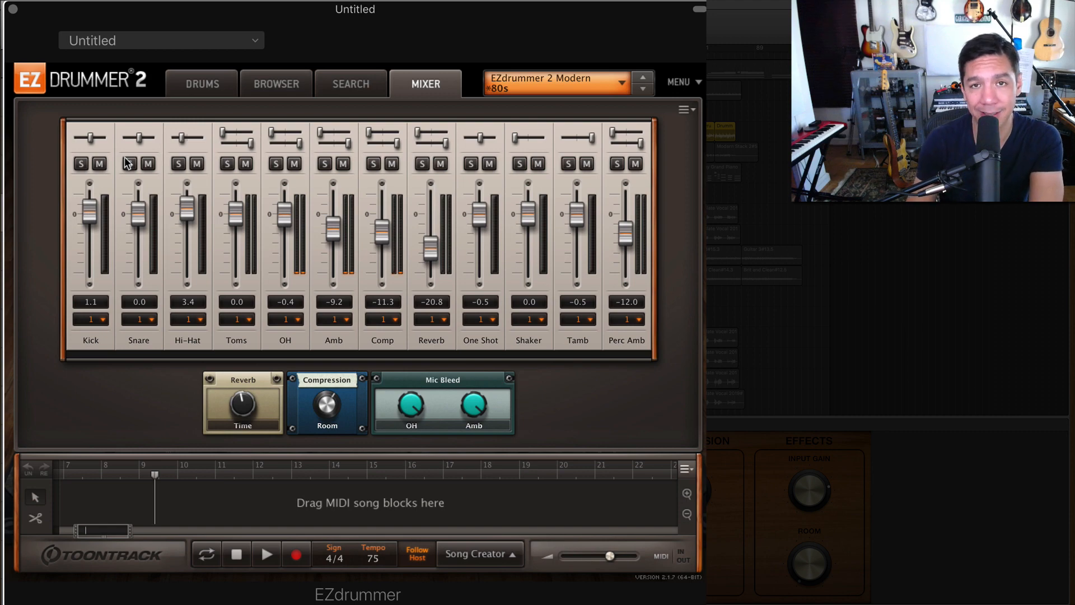
- Show the drum kit view and examine the EZdrummer 2 Modern presets and the snare's drum options, keeping the current choices
left_click(209, 84)
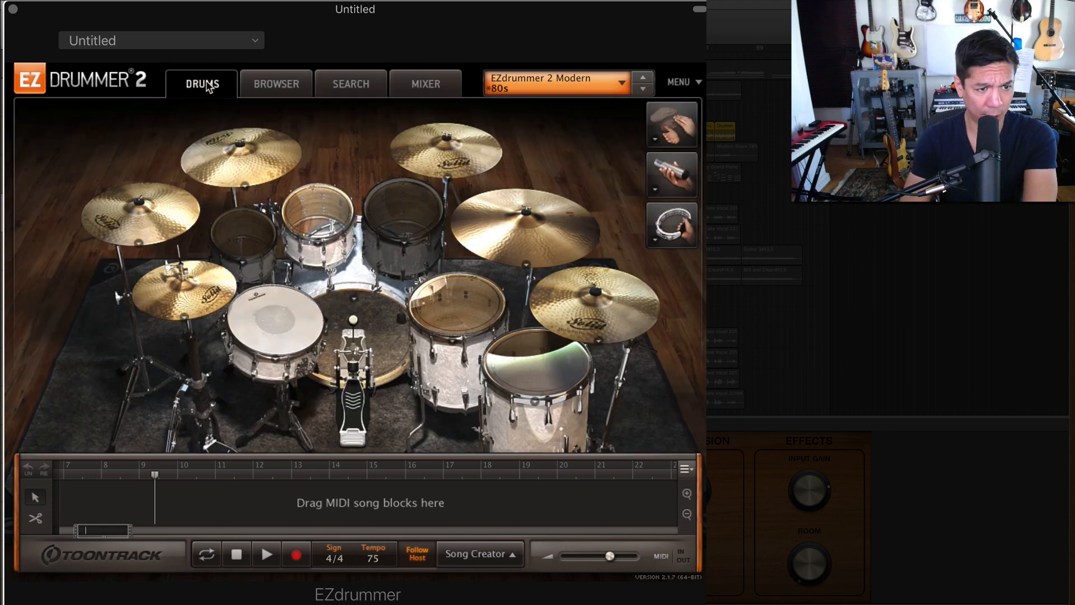
left_click(593, 88)
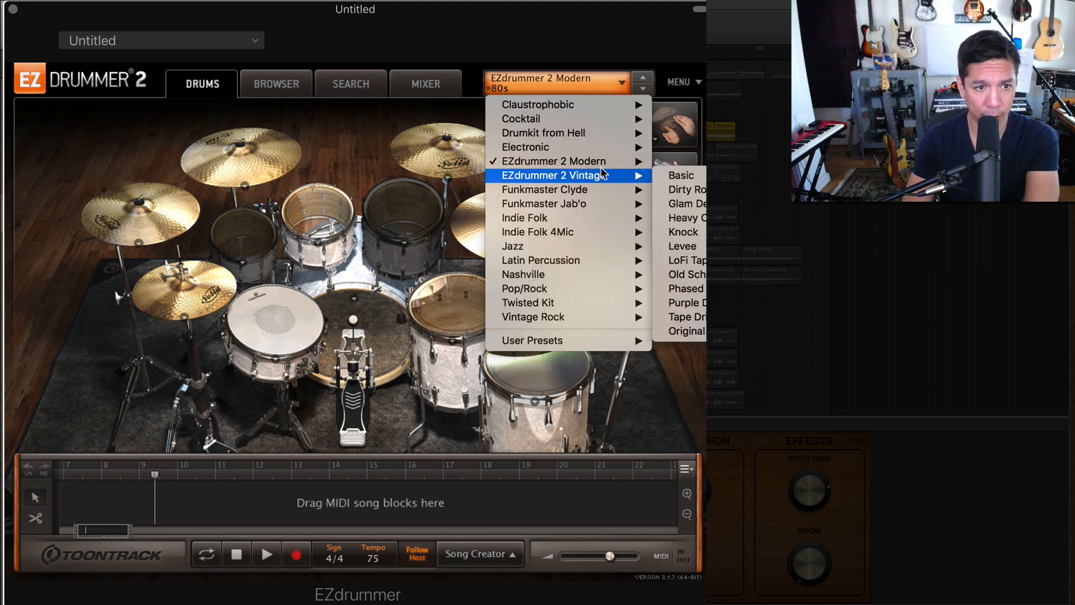
mouse_move(616, 162)
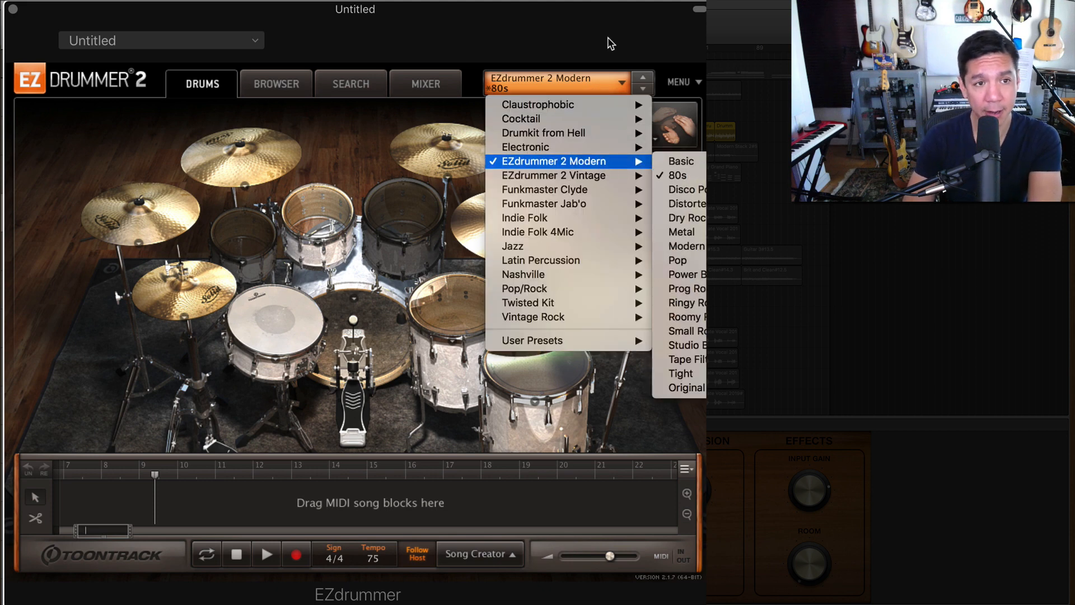
left_click(587, 37)
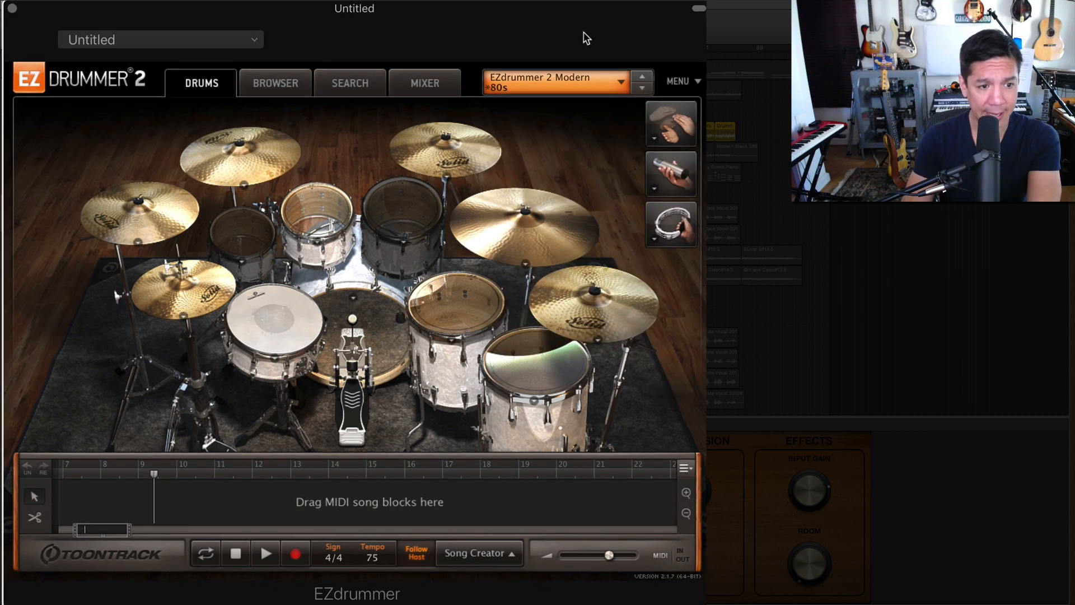
left_click(275, 360)
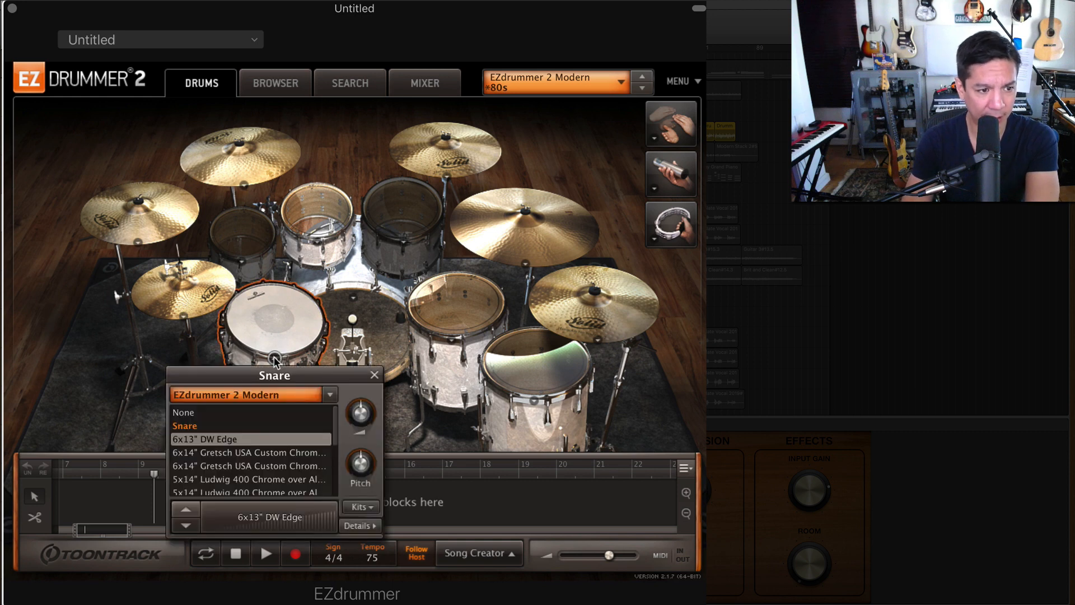
left_click(274, 360)
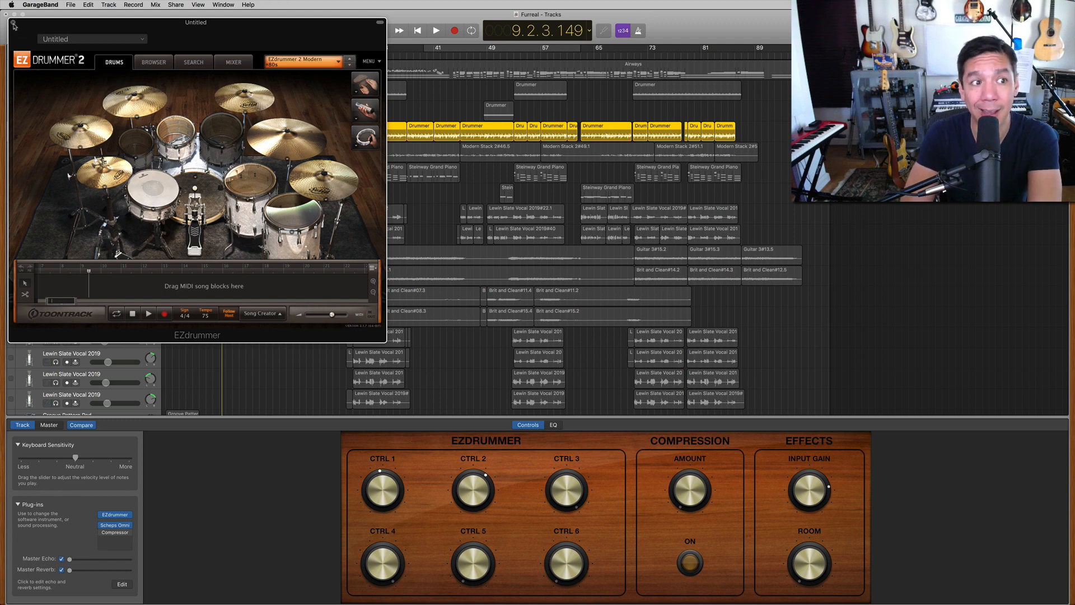
- Close the EZdrummer window and unsolo the drum track
left_click(14, 23)
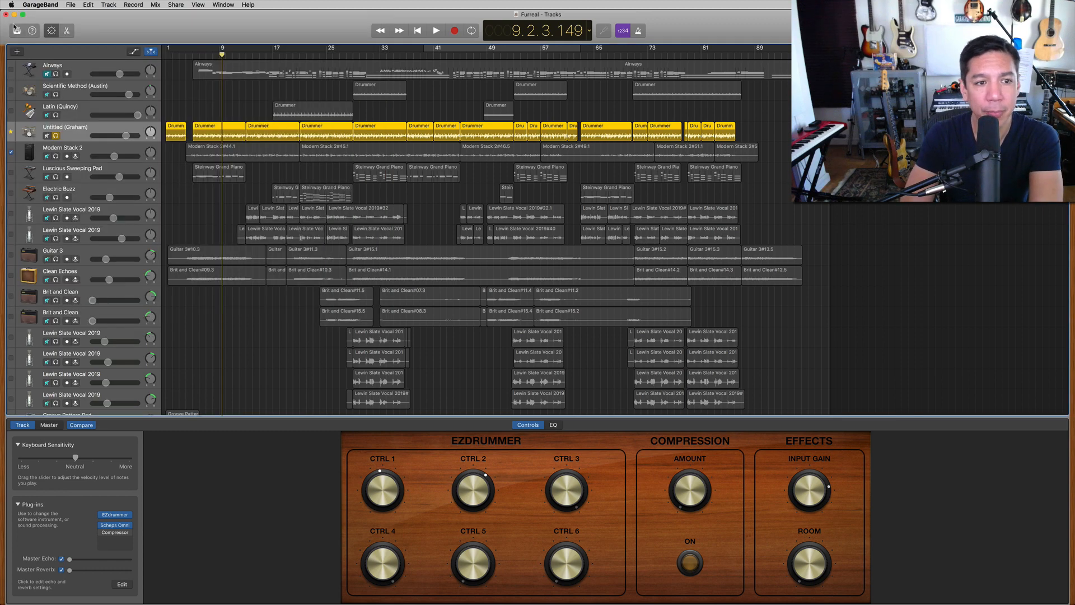
left_click(57, 136)
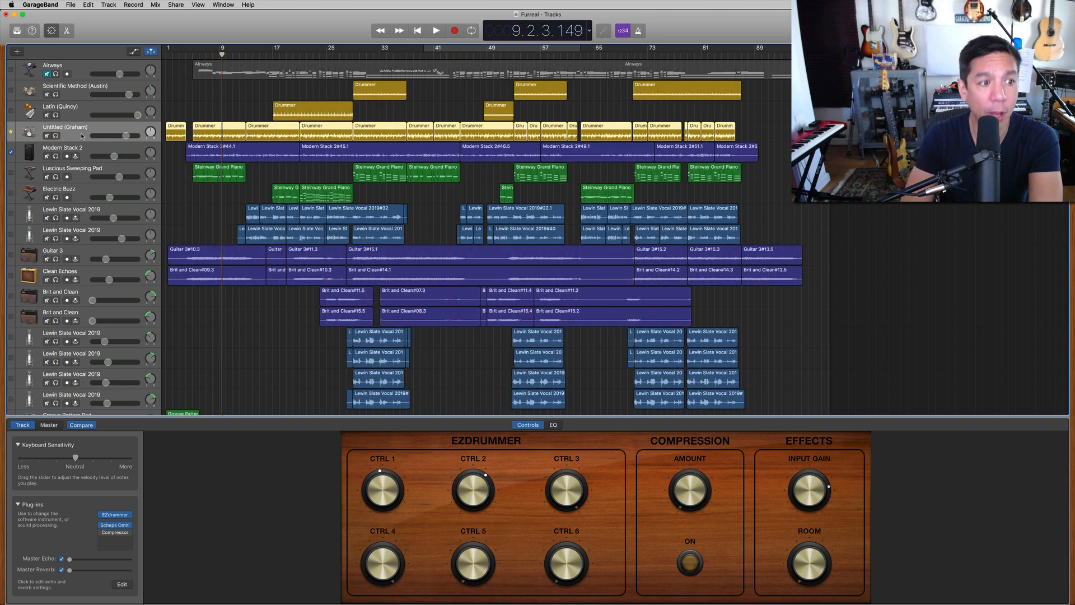
- Open the drum track's Scheps Omni Channel plug-in and compare the drums with it bypassed and enabled, leaving it enabled
mouse_move(117, 526)
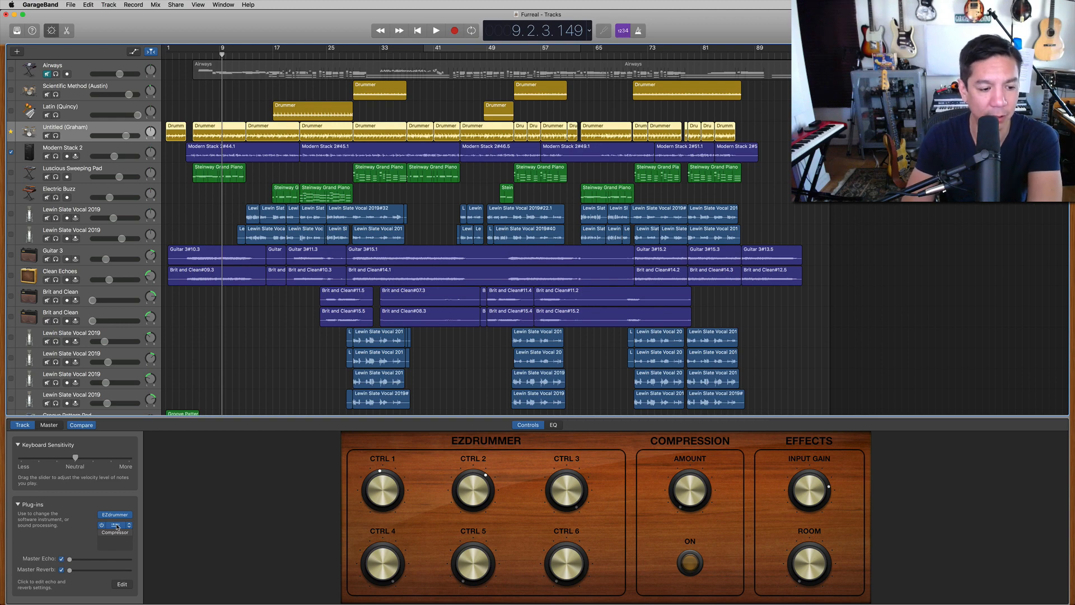
left_click(117, 526)
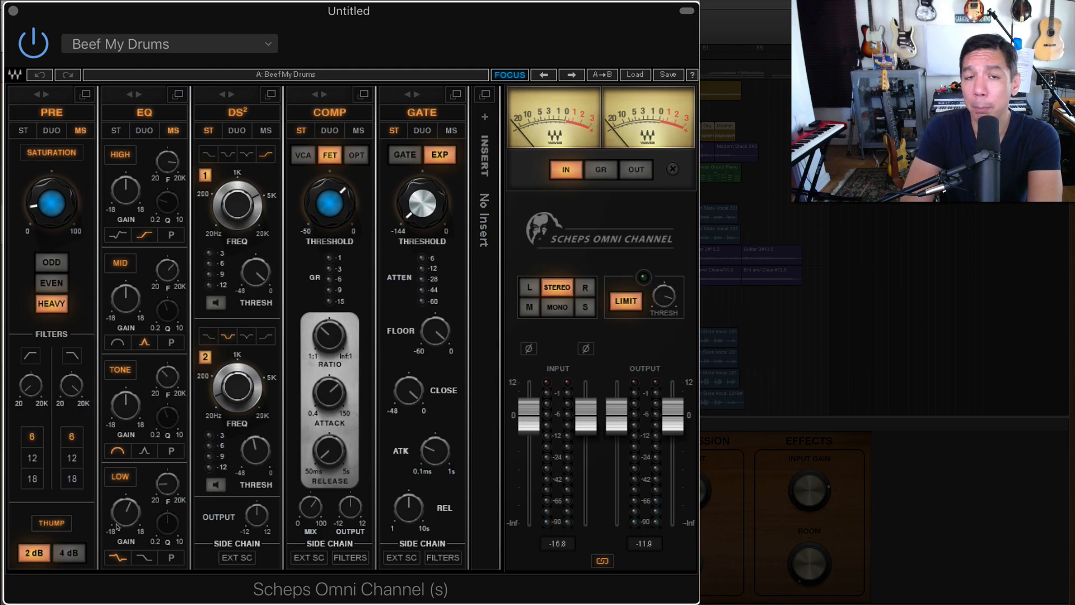
left_click(43, 45)
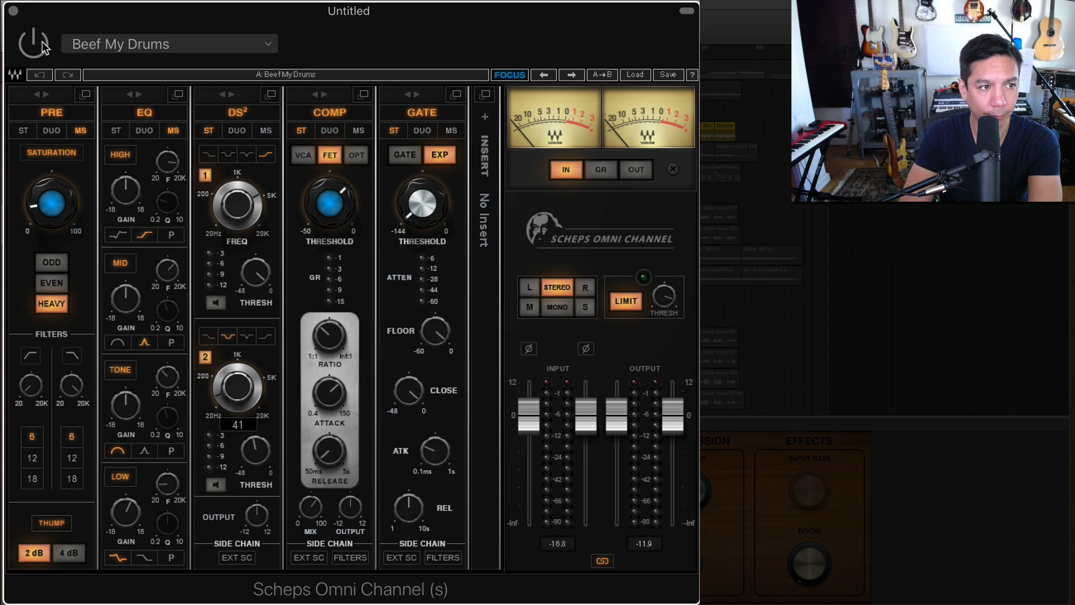
left_click(43, 45)
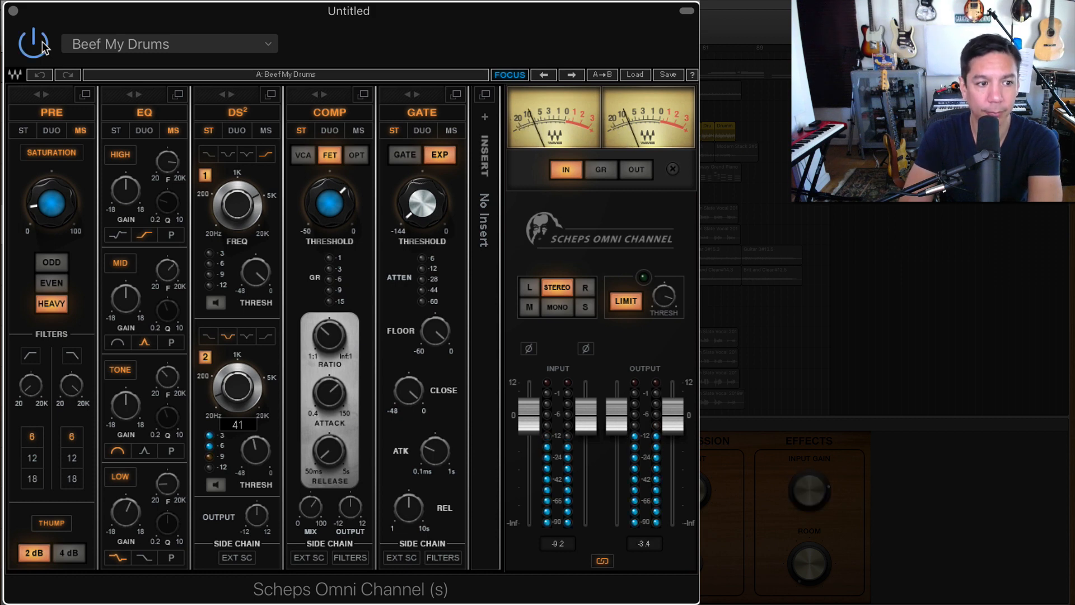
left_click(43, 46)
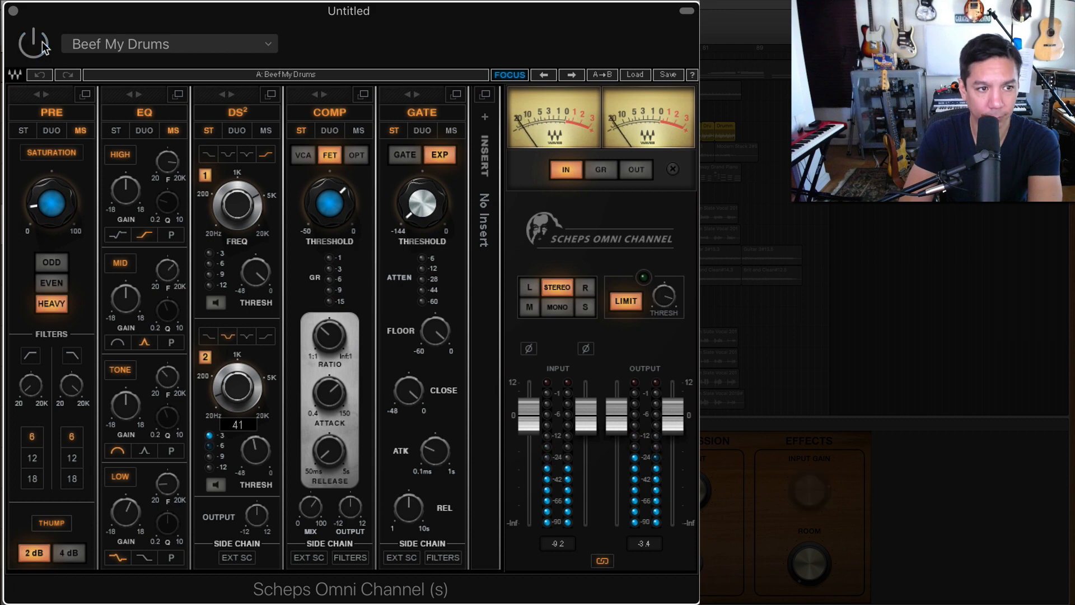
left_click(43, 45)
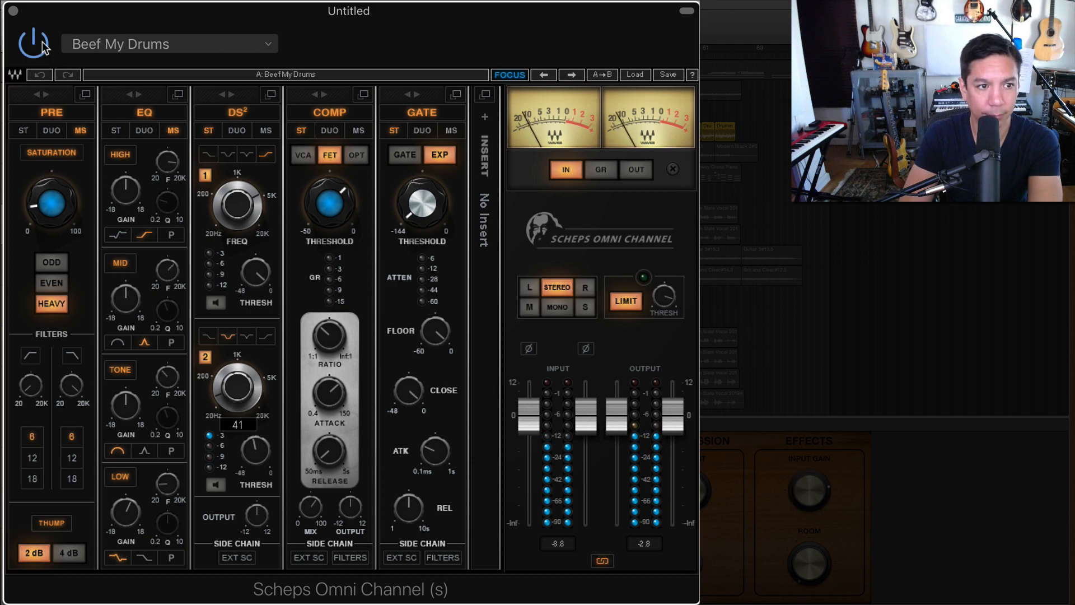
left_click(43, 47)
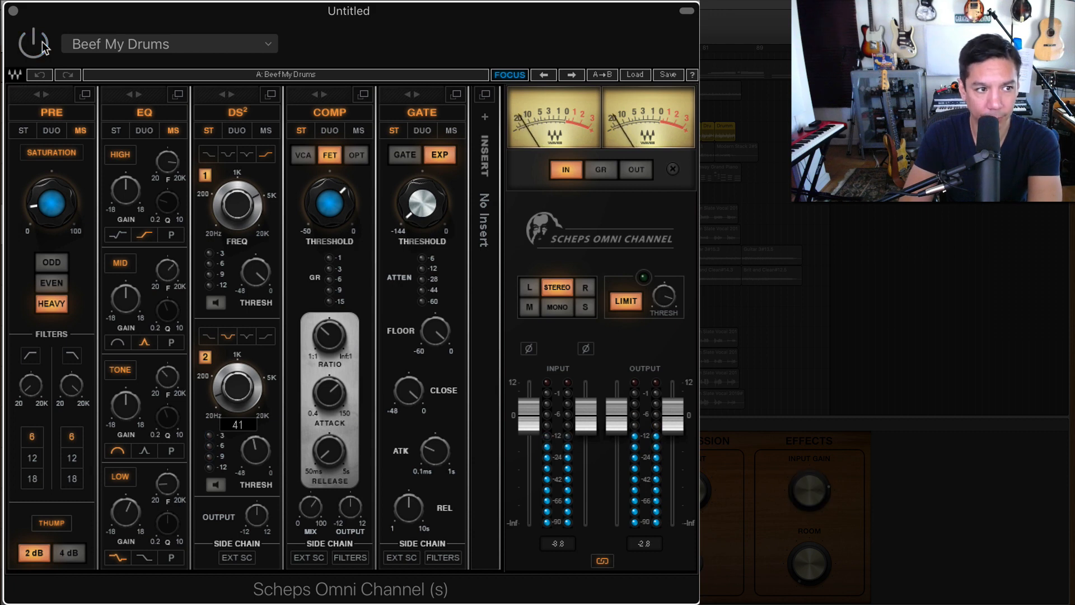
left_click(43, 46)
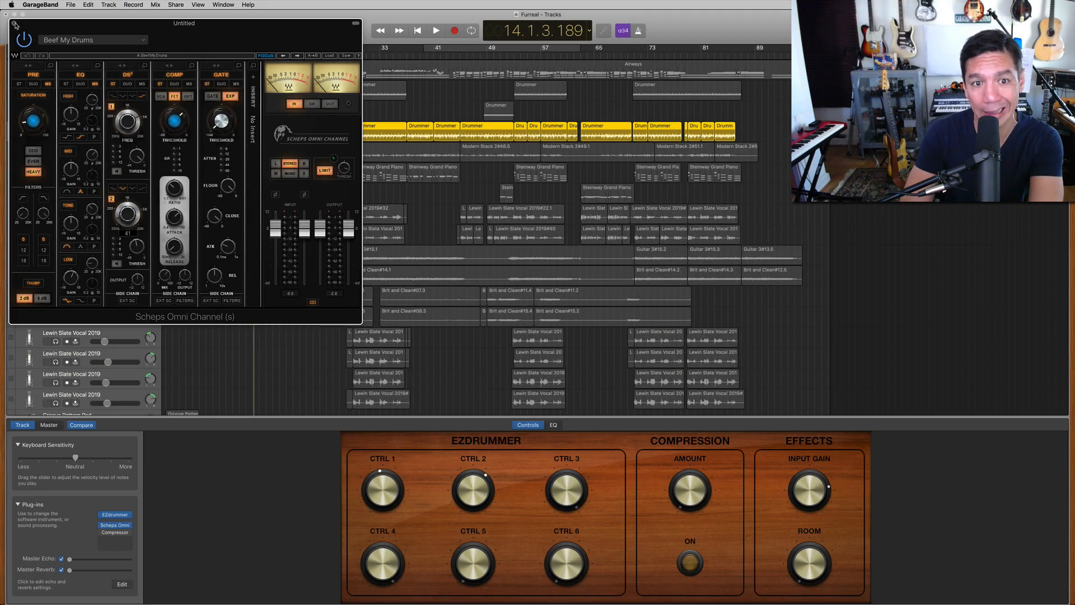
- Close the Scheps Omni Channel window and unsolo the drum track
left_click(15, 24)
left_click(55, 135)
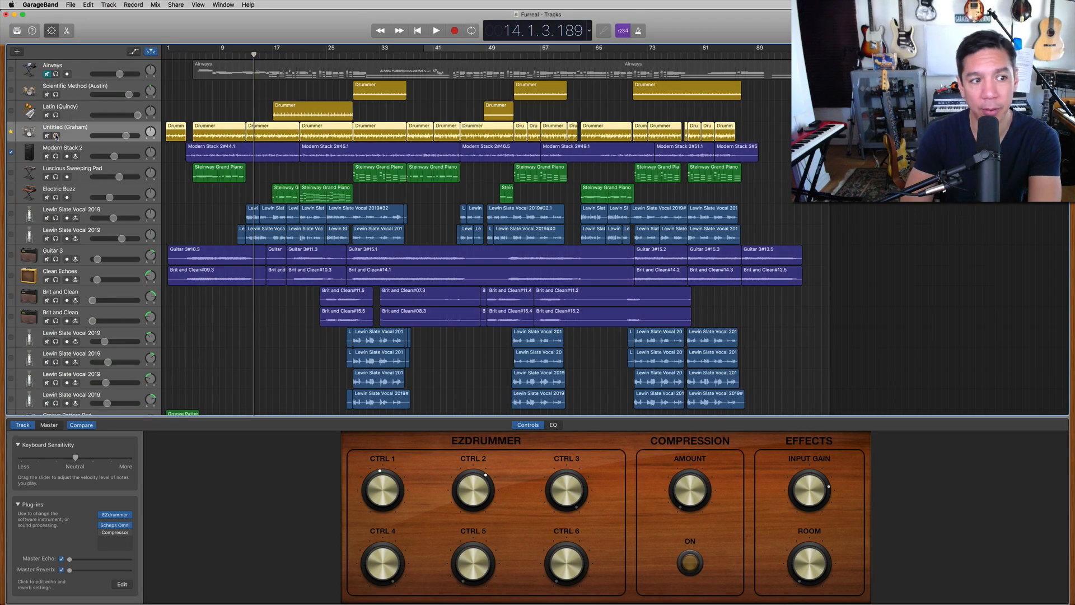
- Solo the Modern Stack 2 bass track and play it from bar 4
left_click(91, 151)
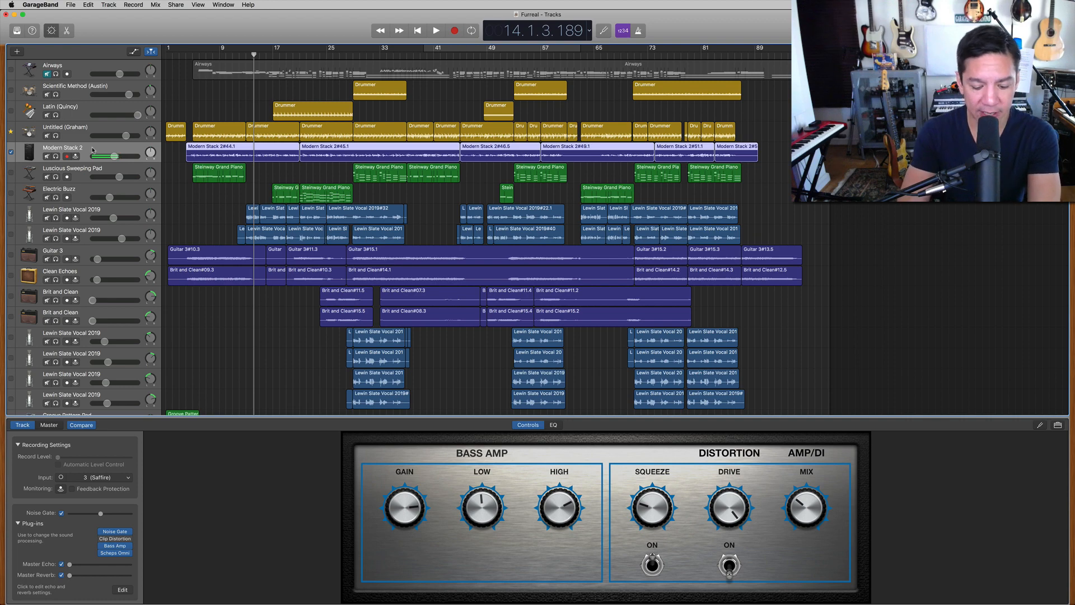
key("s")
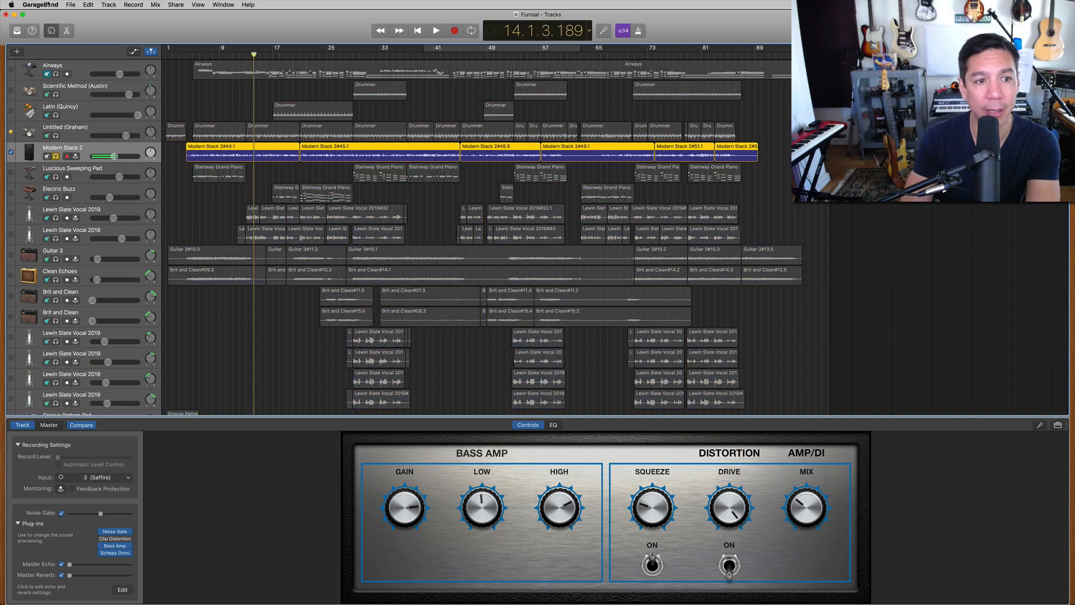
left_click(188, 57)
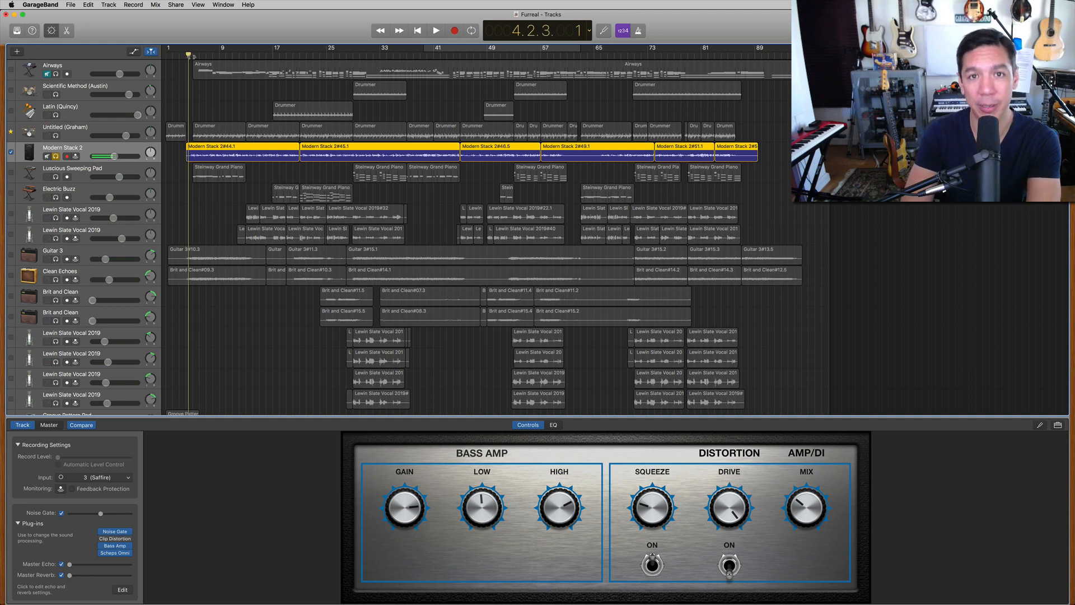
key("space")
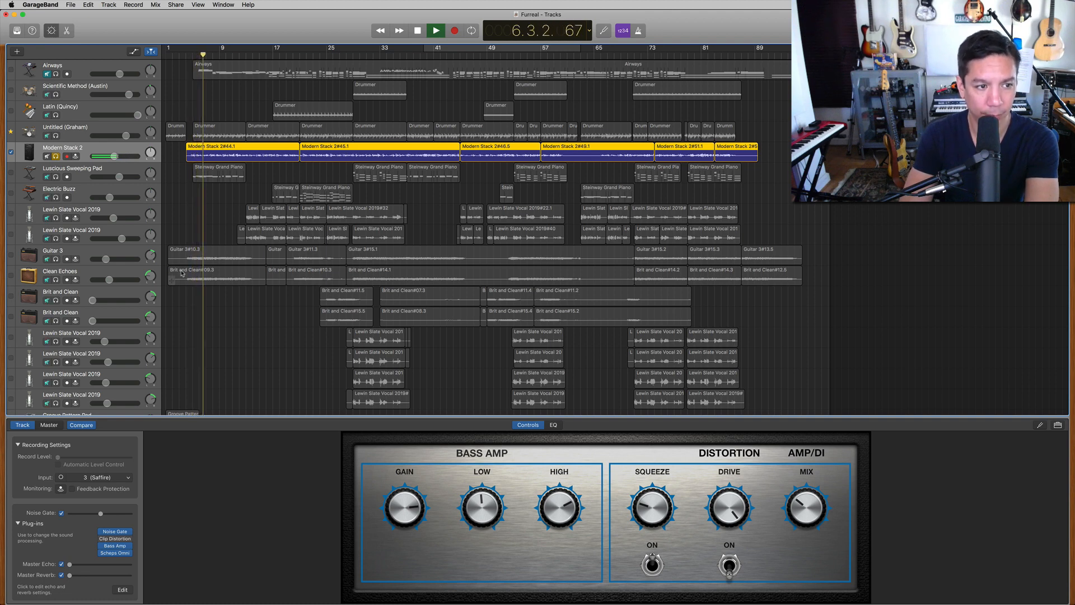
- Solo the drum track alongside the bass to hear them together, stop playback, and unsolo the drums
left_click(56, 136)
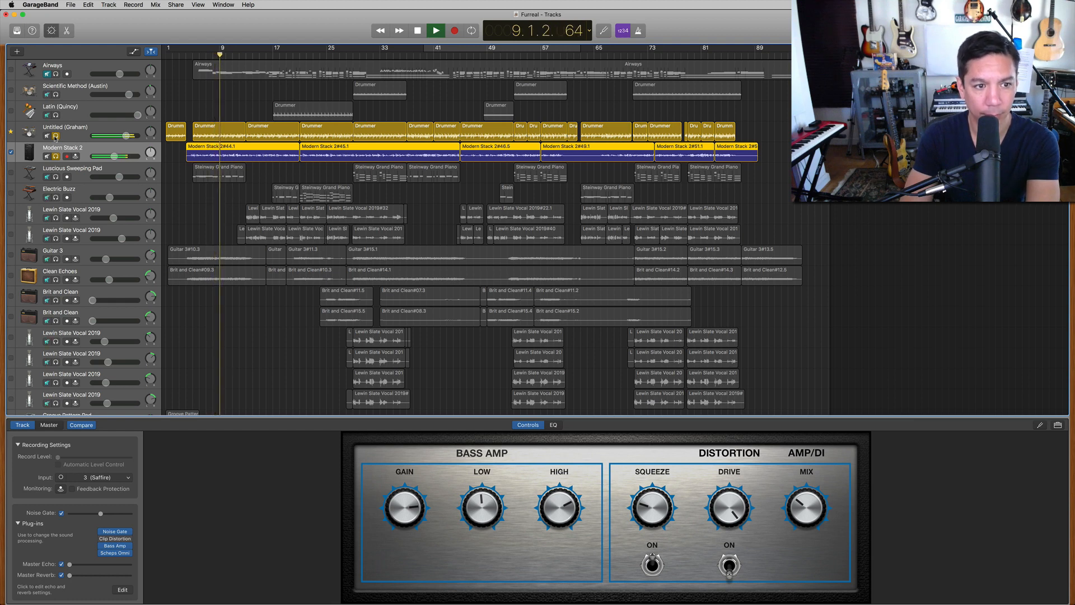
key("space")
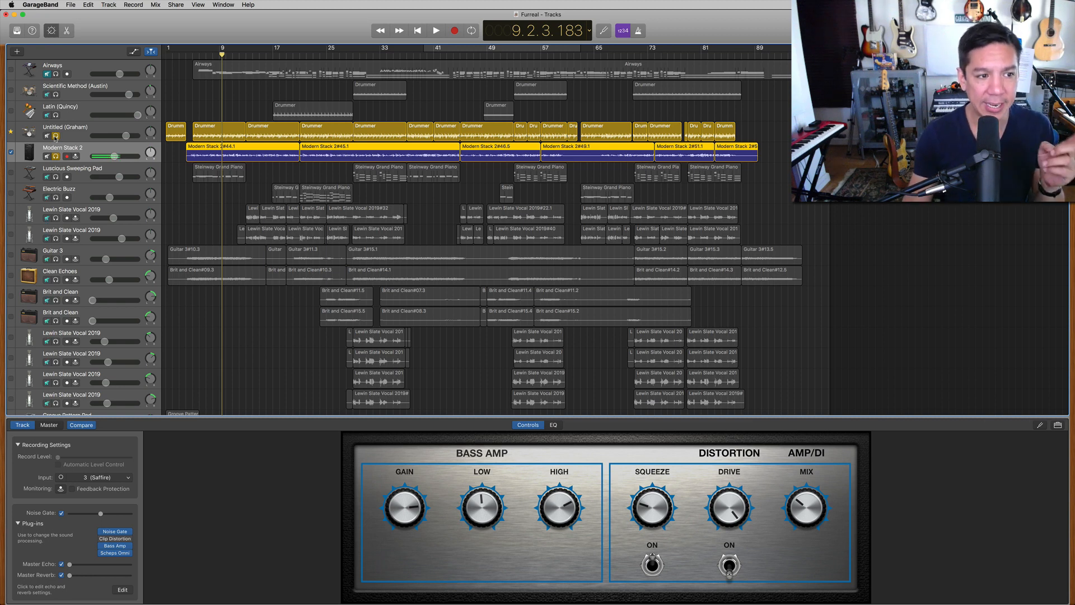
left_click(55, 137)
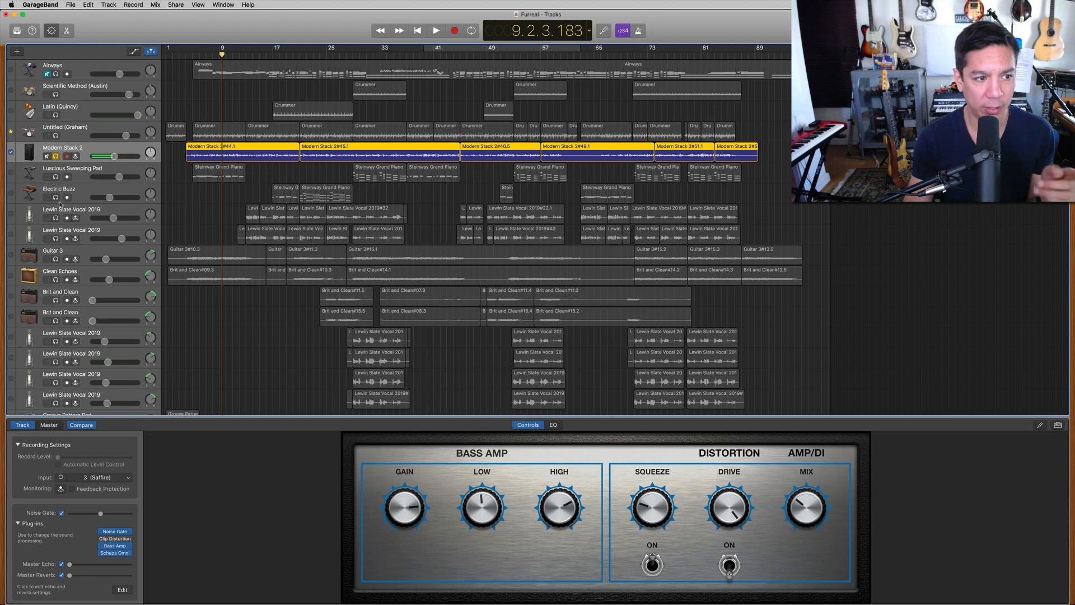
- Open the Scheps Omni Channel plug-in on the Modern Stack 2 bass track to examine its settings
mouse_move(119, 556)
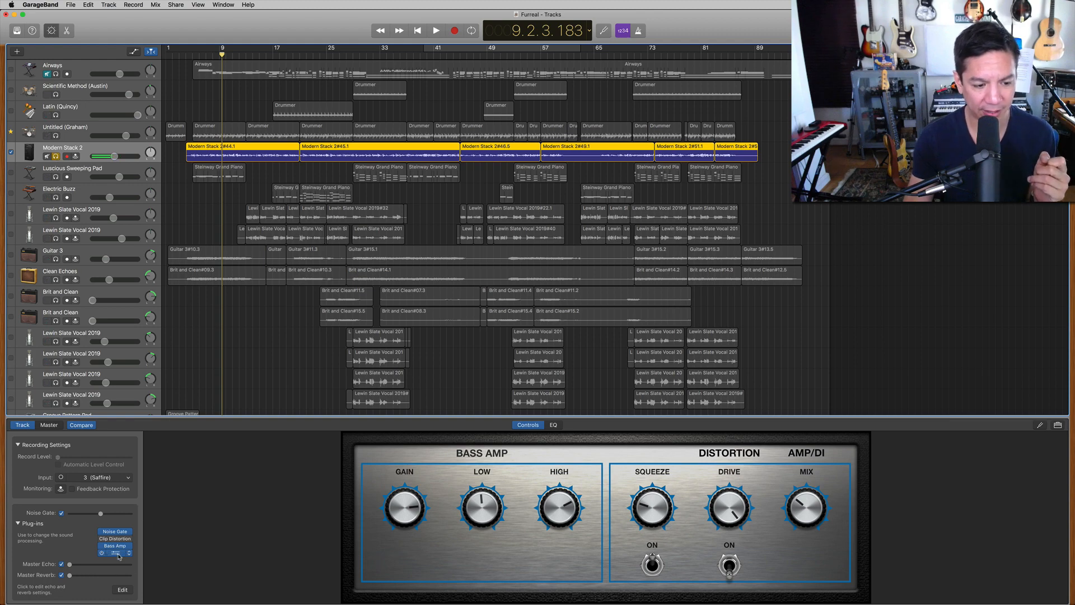
left_click(118, 554)
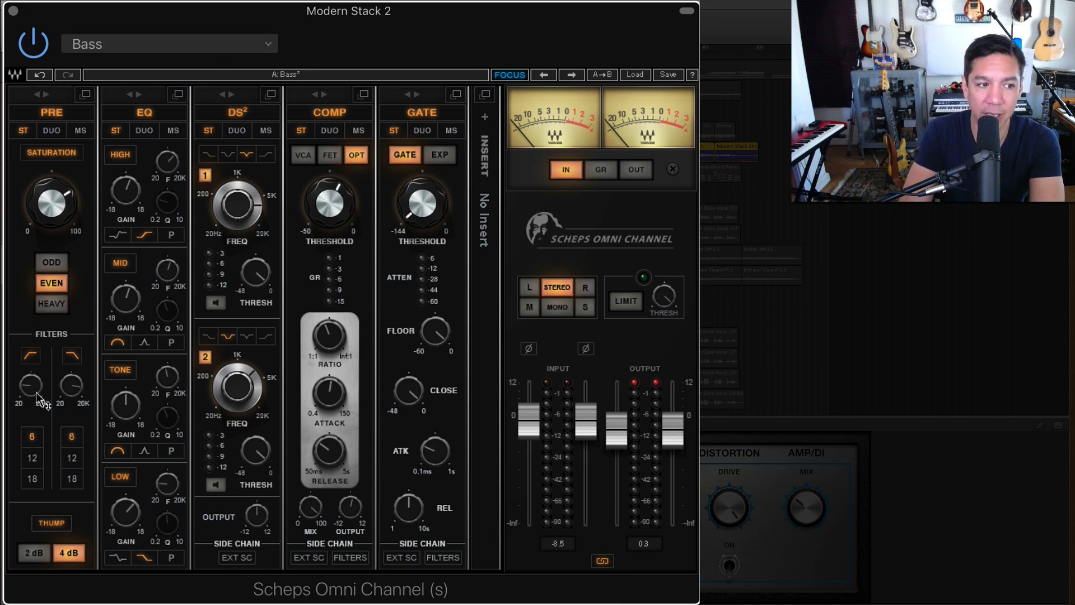
- Play the bass and adjust the low-cut filter frequency in the PRE section to hear its effect
mouse_move(37, 394)
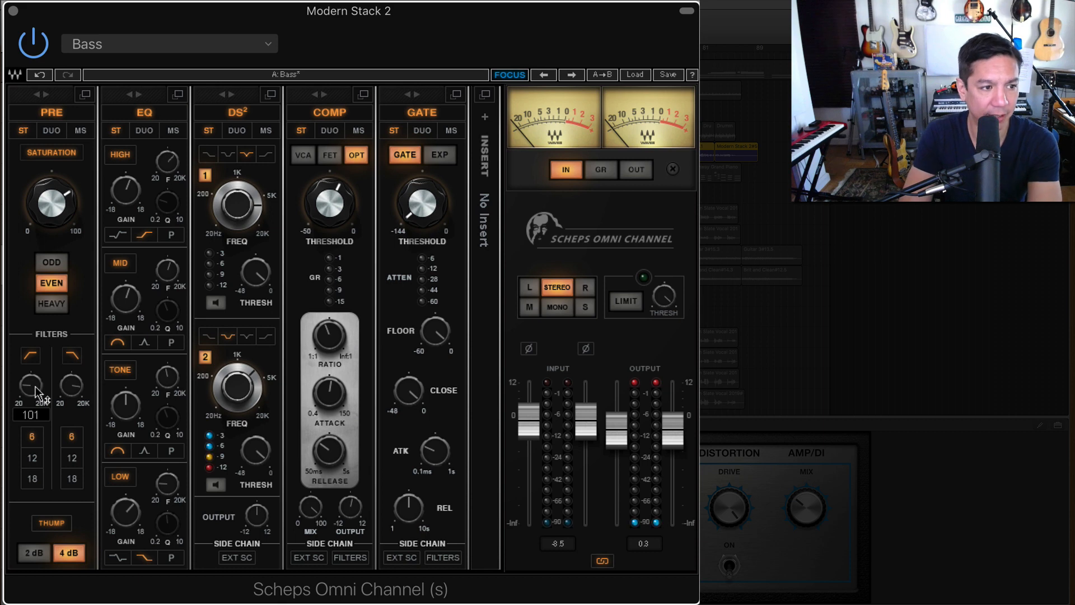
key("space")
mouse_move(37, 394)
left_mouse_down()
mouse_move(37, 300)
mouse_move(36, 415)
left_mouse_up()
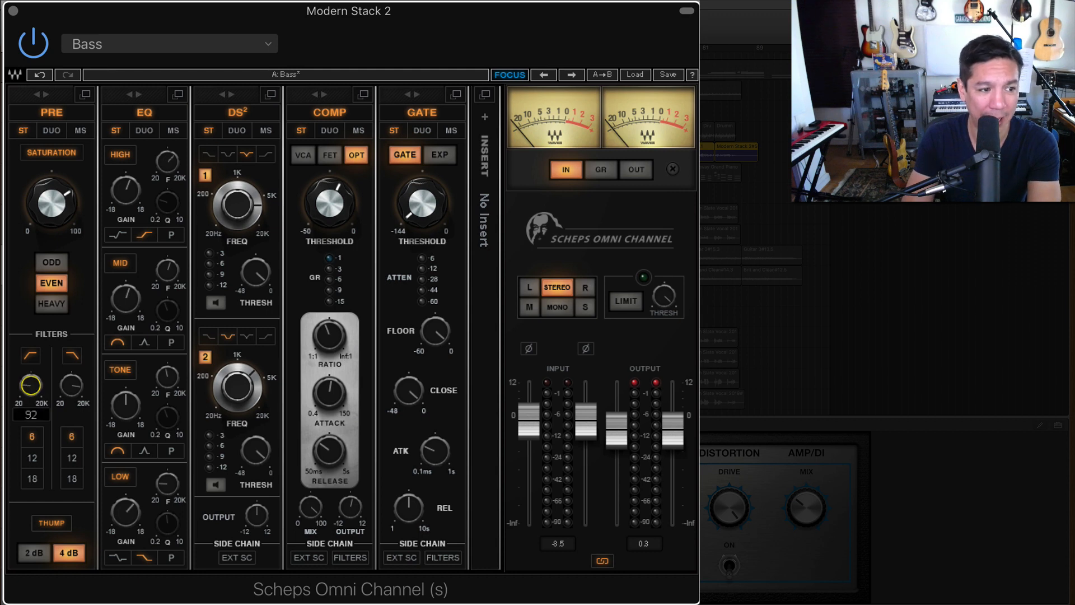
left_click_drag(32, 385, 32, 383)
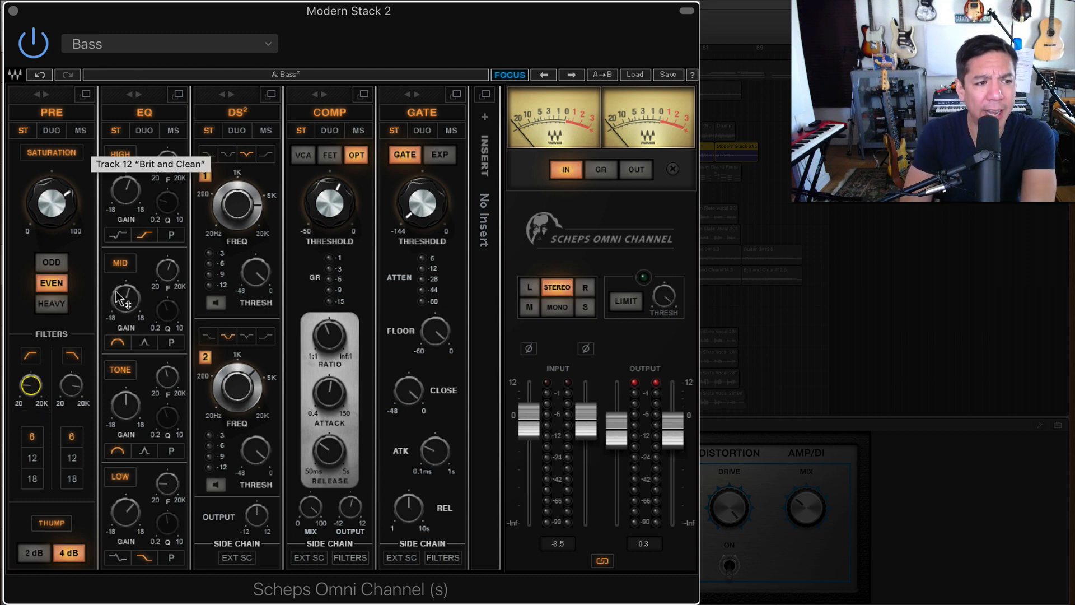
- Close the Scheps Omni Channel window and unsolo the Modern Stack 2 bass track
mouse_move(126, 300)
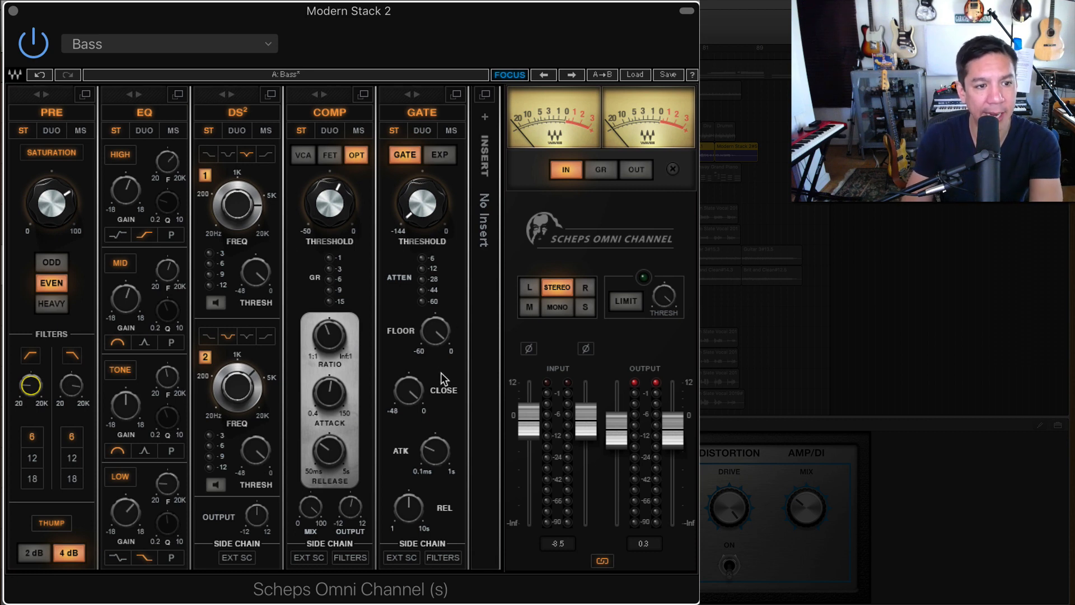
left_click(13, 10)
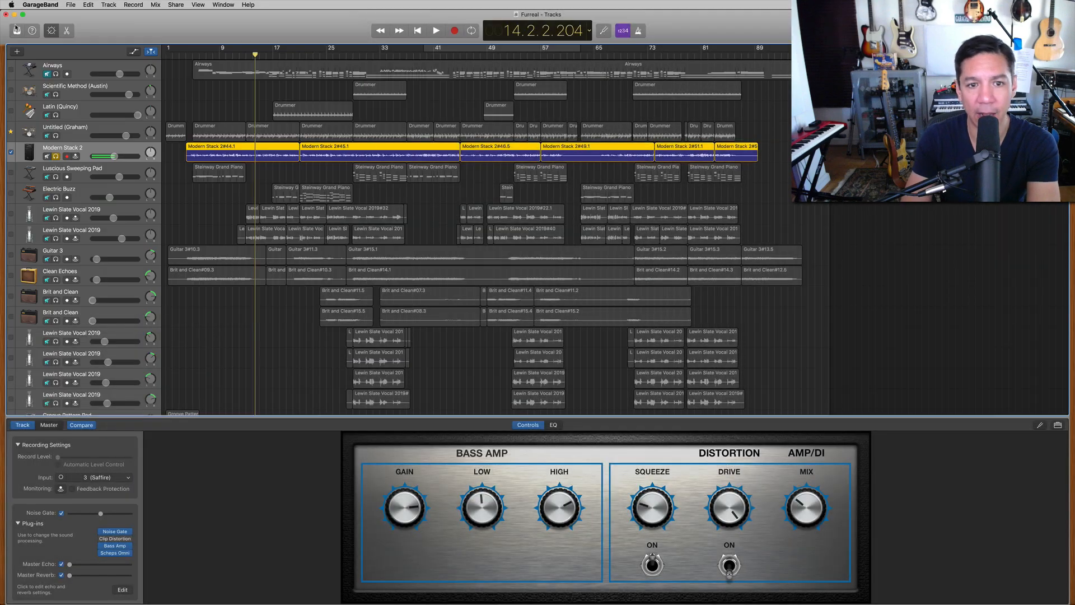
left_click(56, 157)
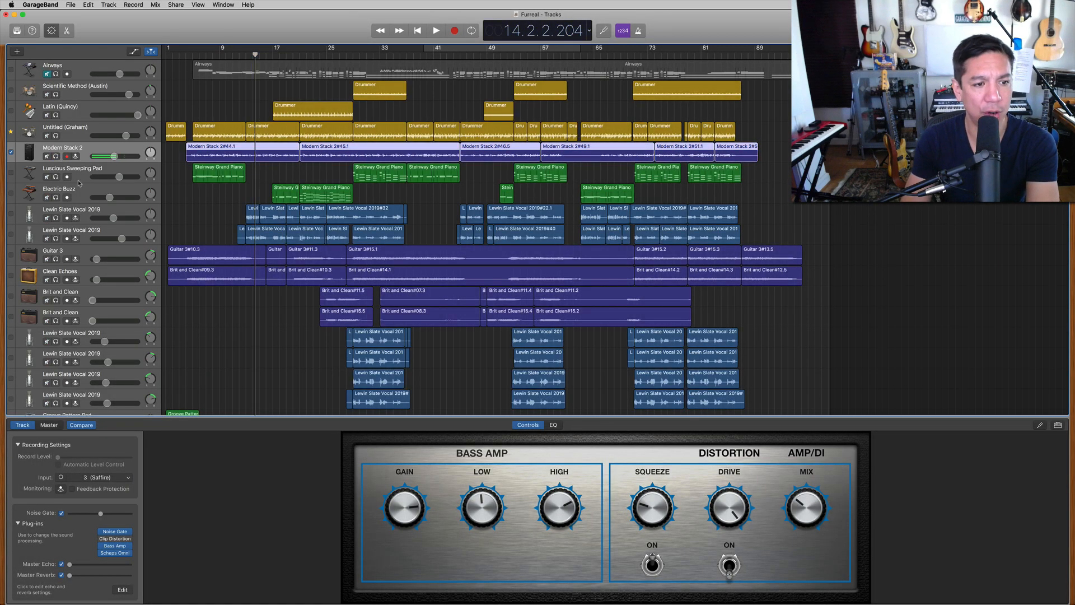
- Select the Luscious Sweeping Pad track, place the playhead in bar 4, and show the track's patch in the Library
left_click(81, 173)
left_click(191, 54)
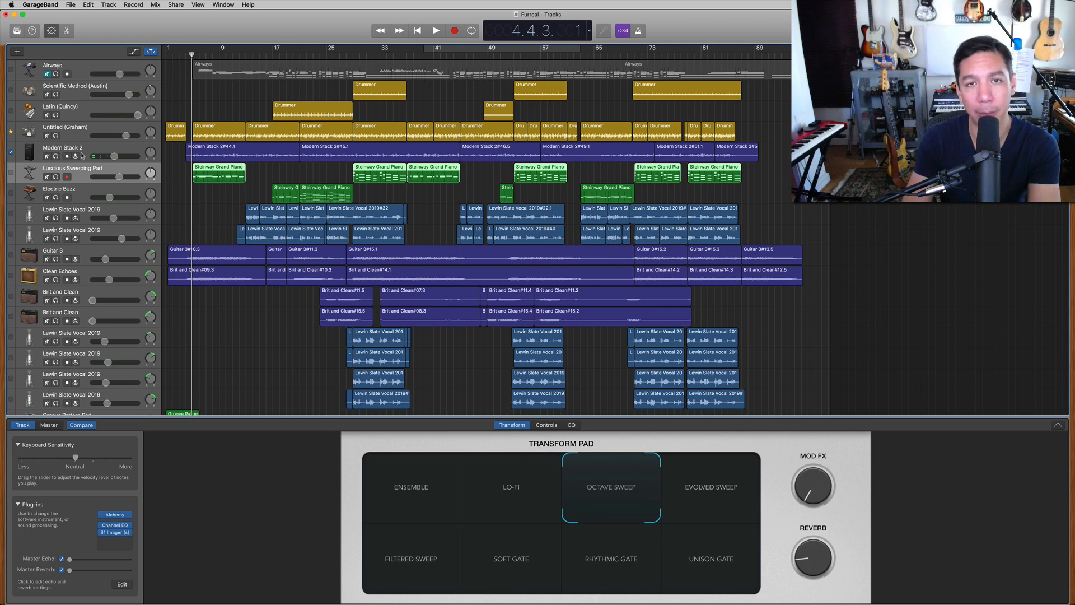
left_click(17, 30)
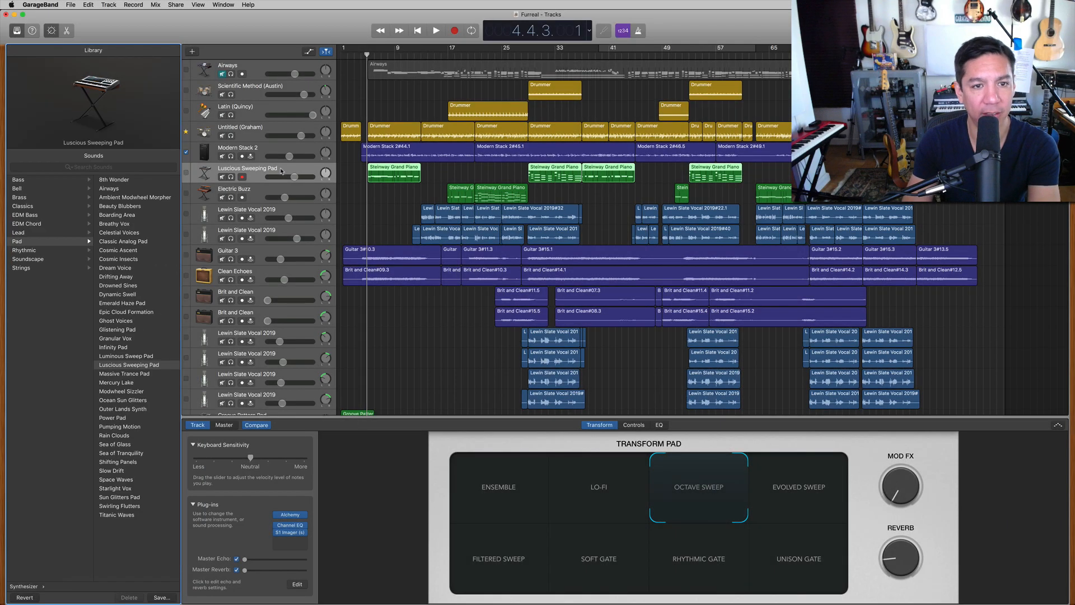
- Play the song and solo the Luscious Sweeping Pad track to hear it alone, stopping playback and unsoloing it at the end
mouse_move(171, 101)
key("space")
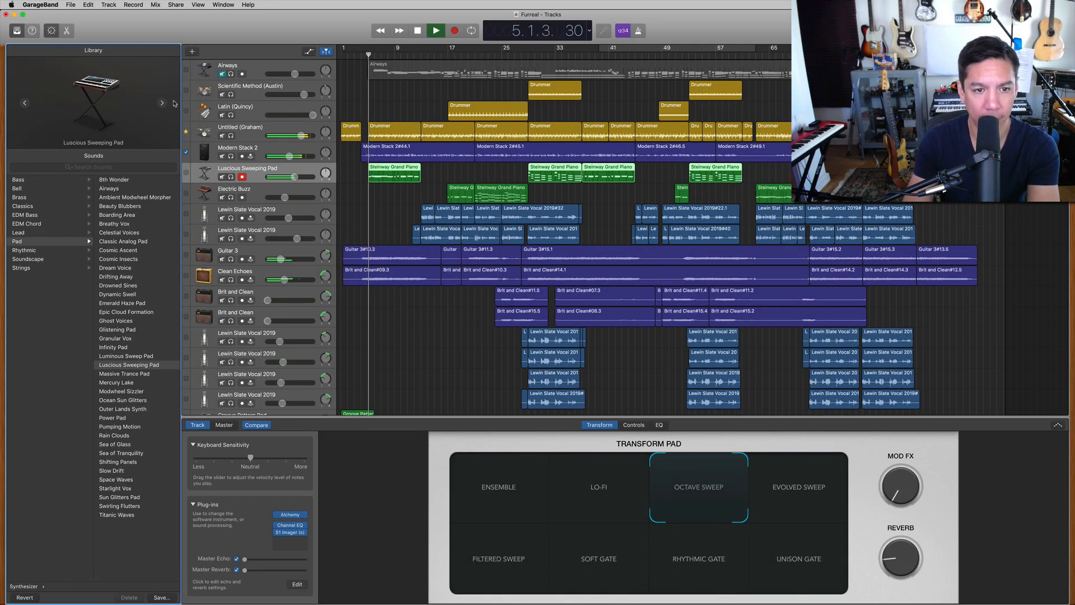
left_click(231, 177)
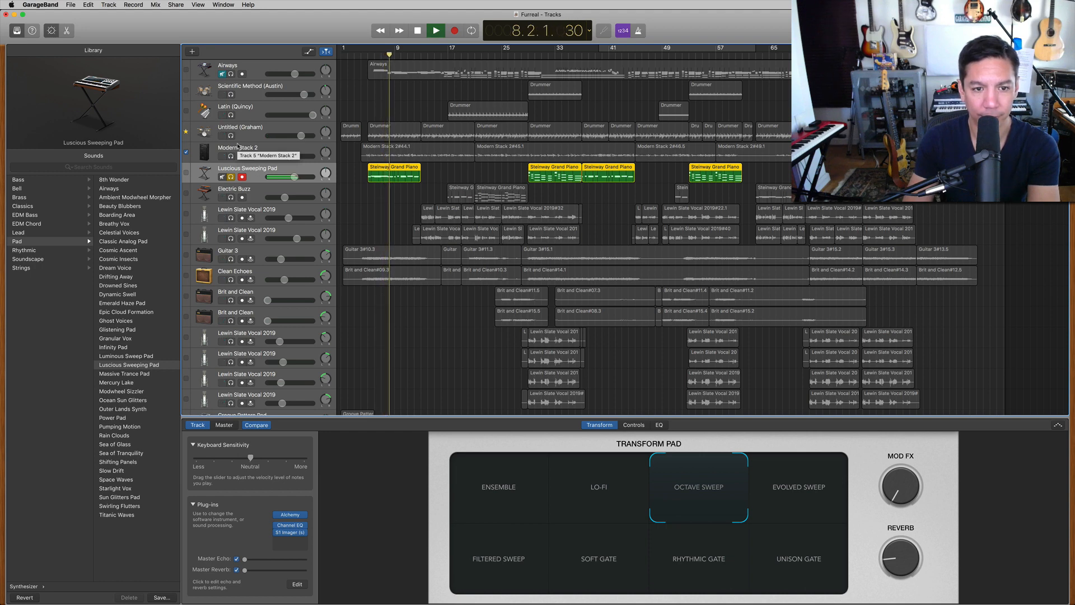
key("space")
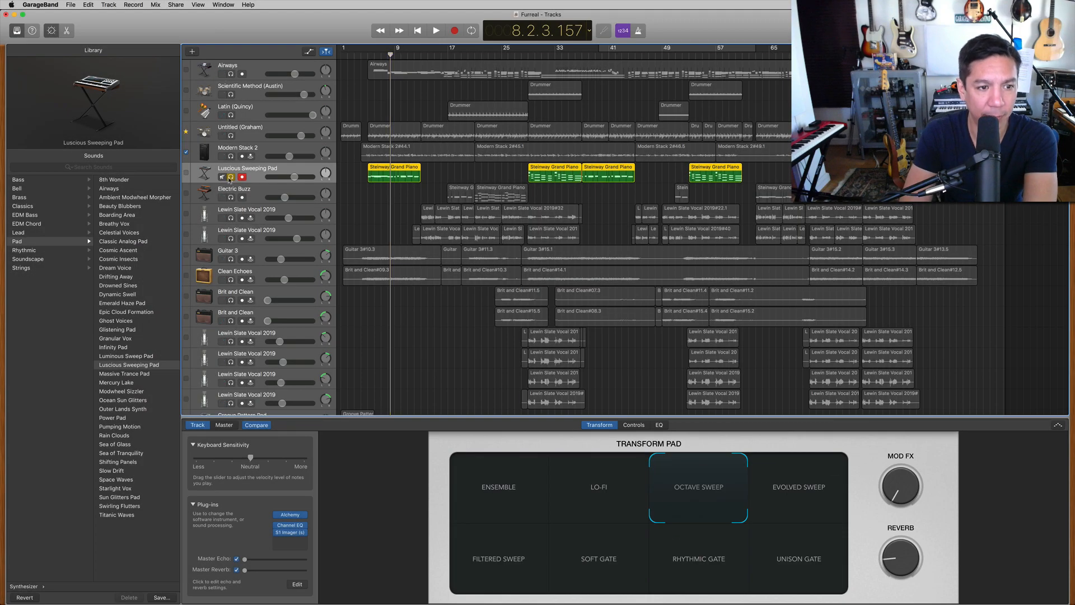
left_click(230, 177)
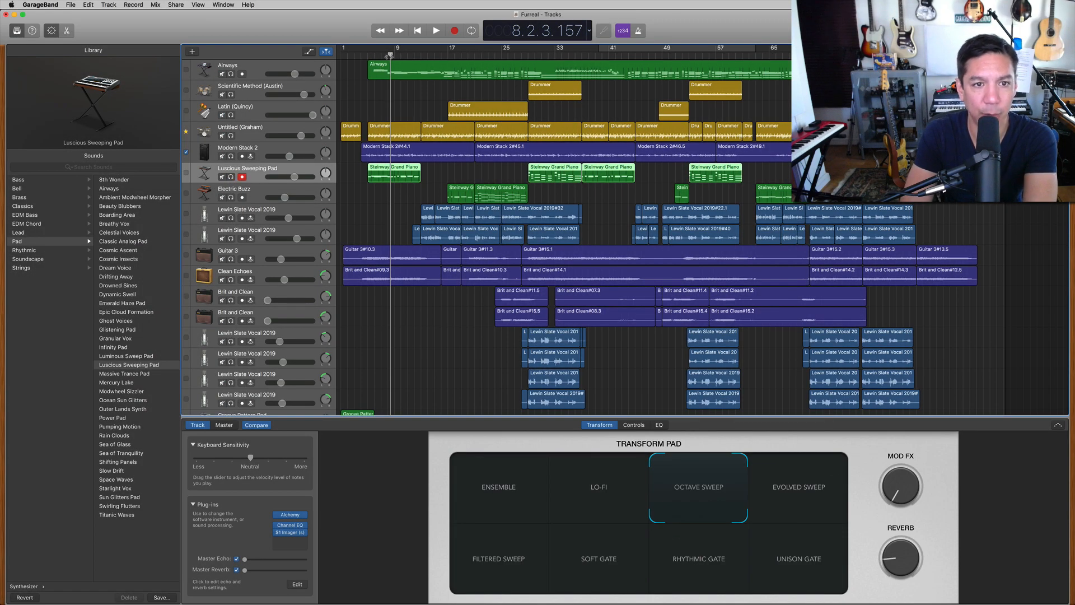
- Audition the Airways track soloed from bar 8, stop playback, and leave the track unsoloed and muted
left_click(384, 56)
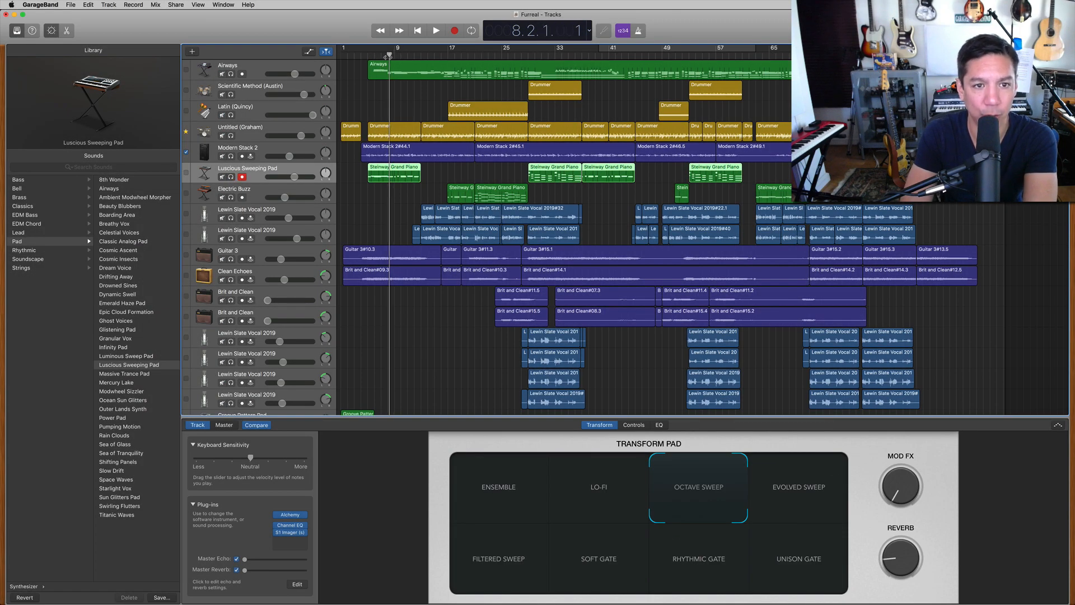
left_click(231, 74)
key("space")
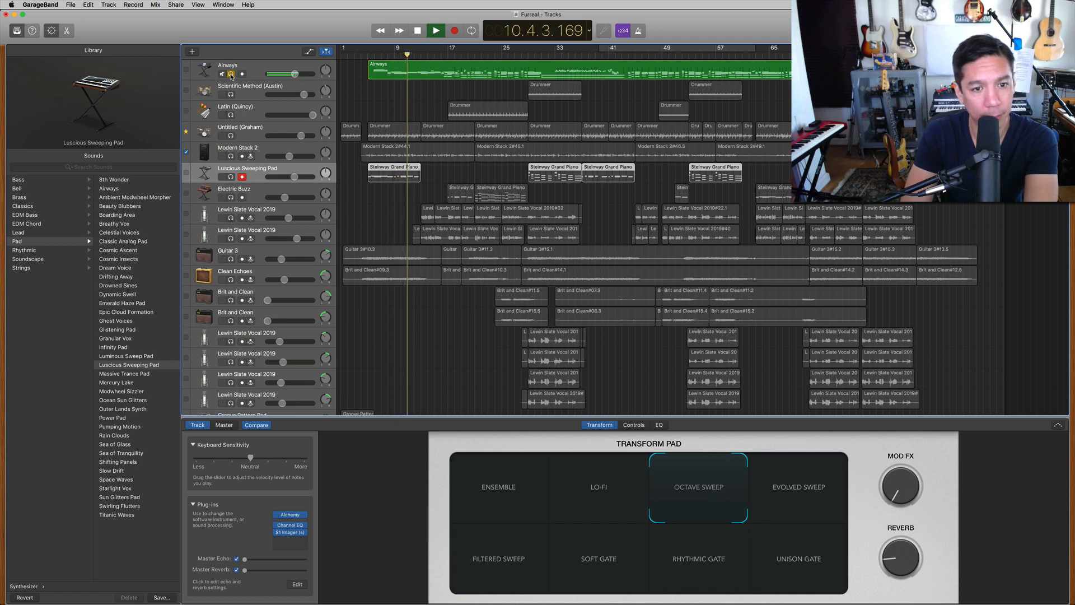
key("space")
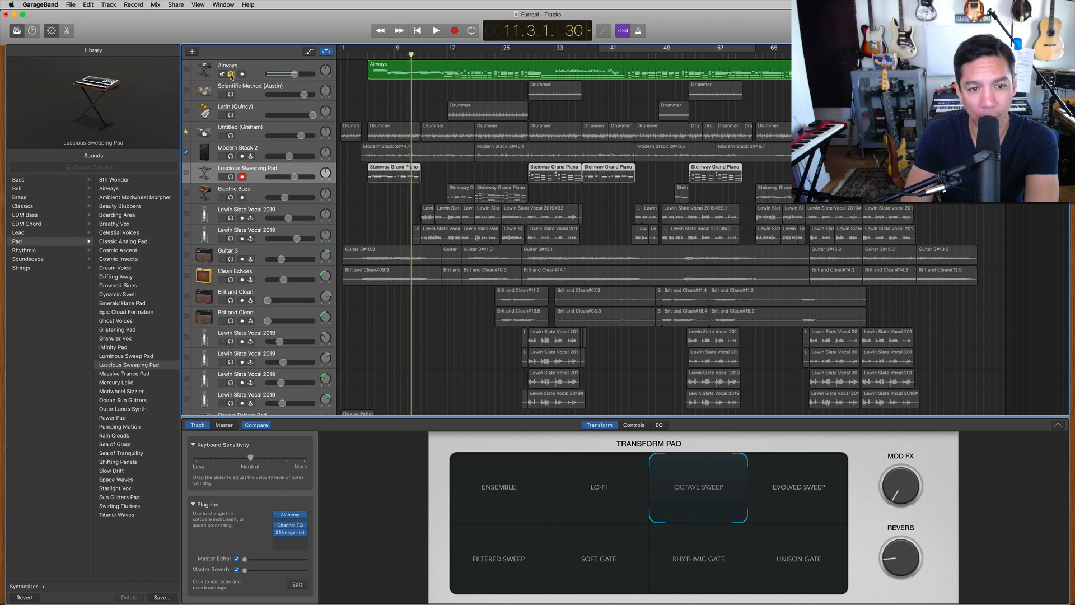
left_click(231, 74)
left_click(222, 74)
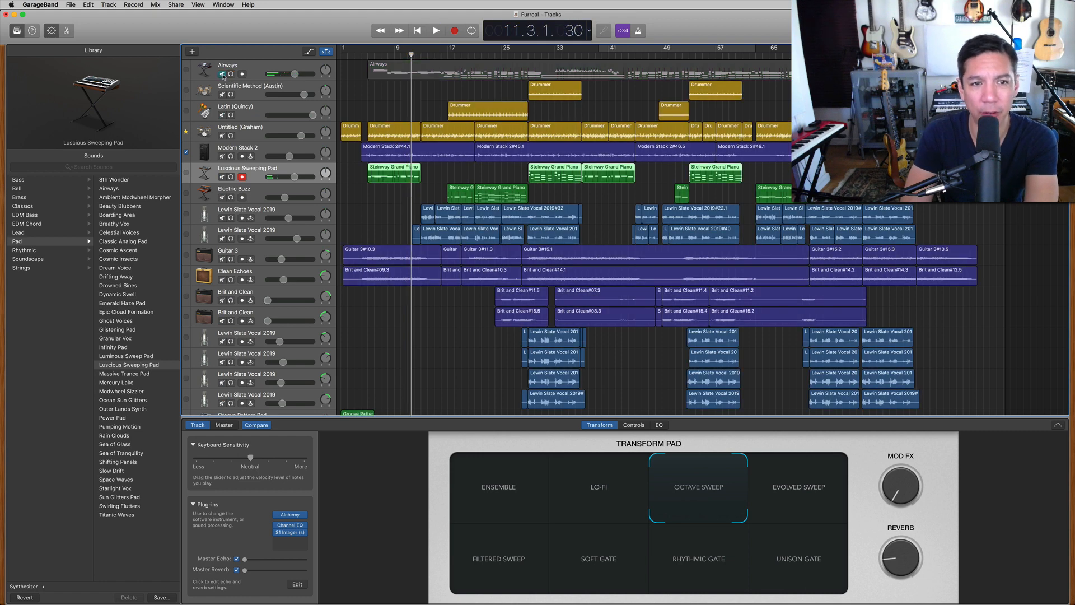
- Solo the Luscious Sweeping Pad track, play it from bar 5, and unsolo it after stopping playback
left_click(367, 58)
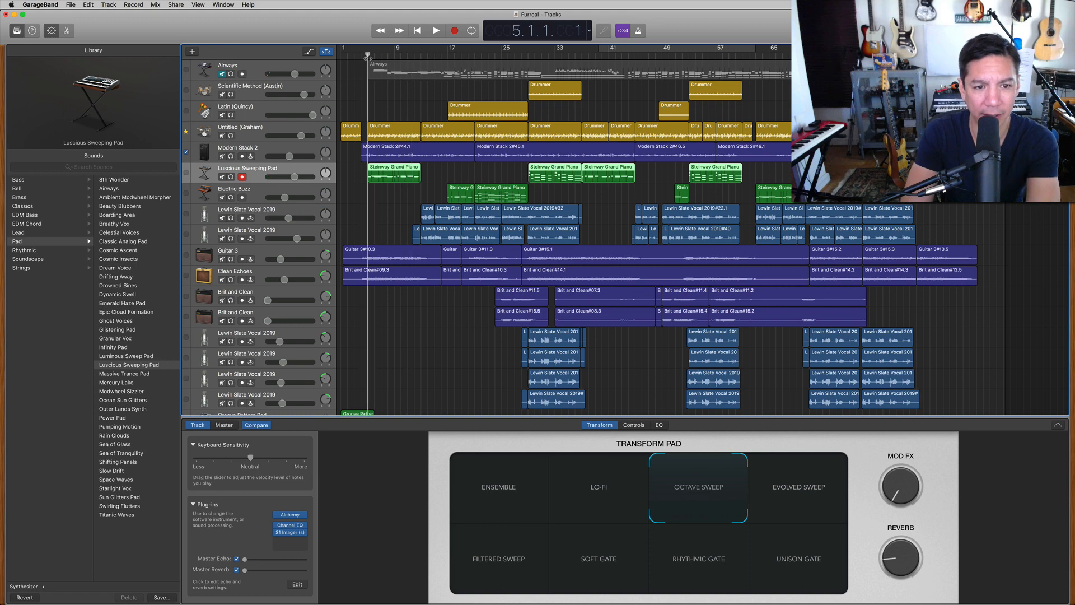
left_click(231, 176)
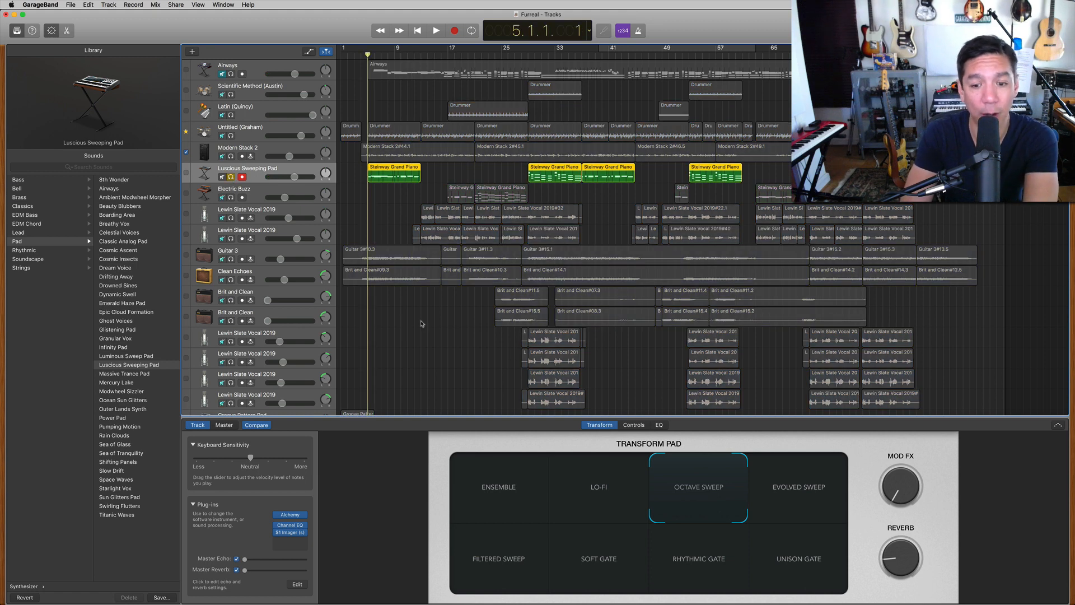
key("space")
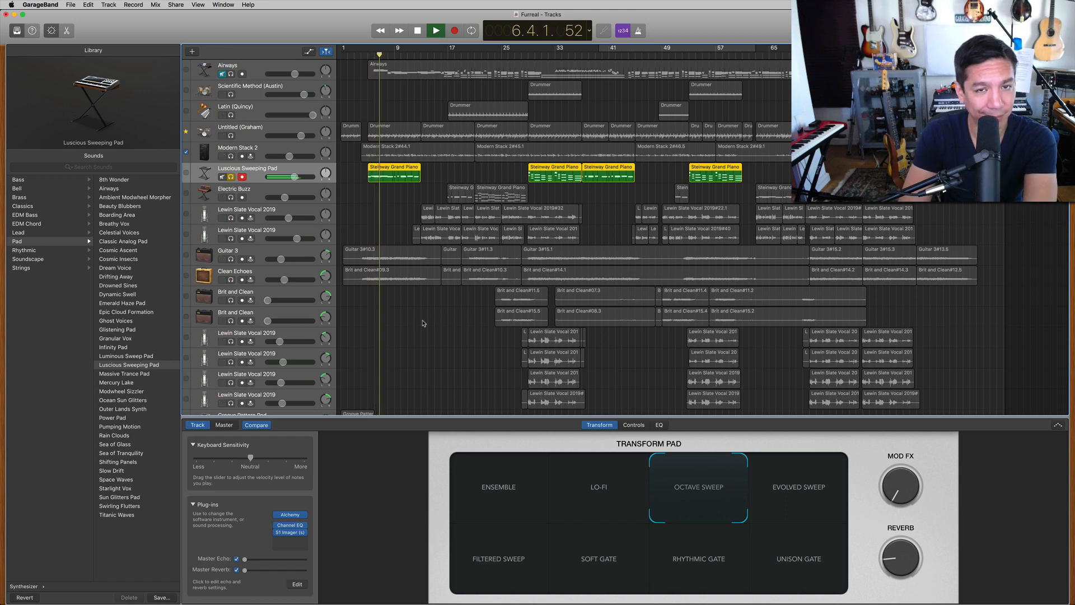
key("space")
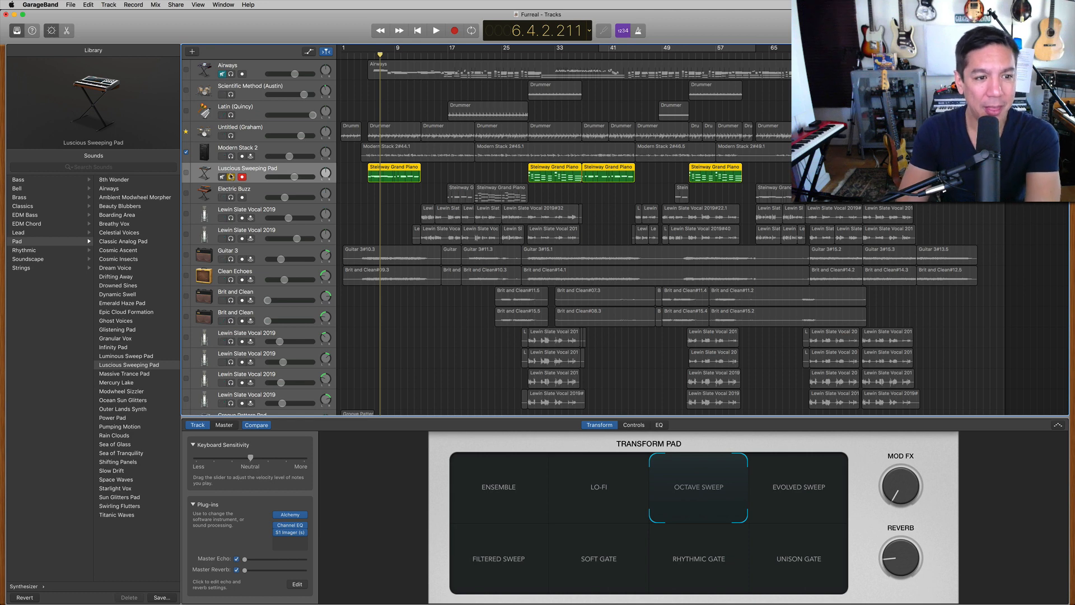
left_click(231, 177)
- Select and solo the Electric Buzz track, play it from bar 17, and stop playback
left_click(448, 55)
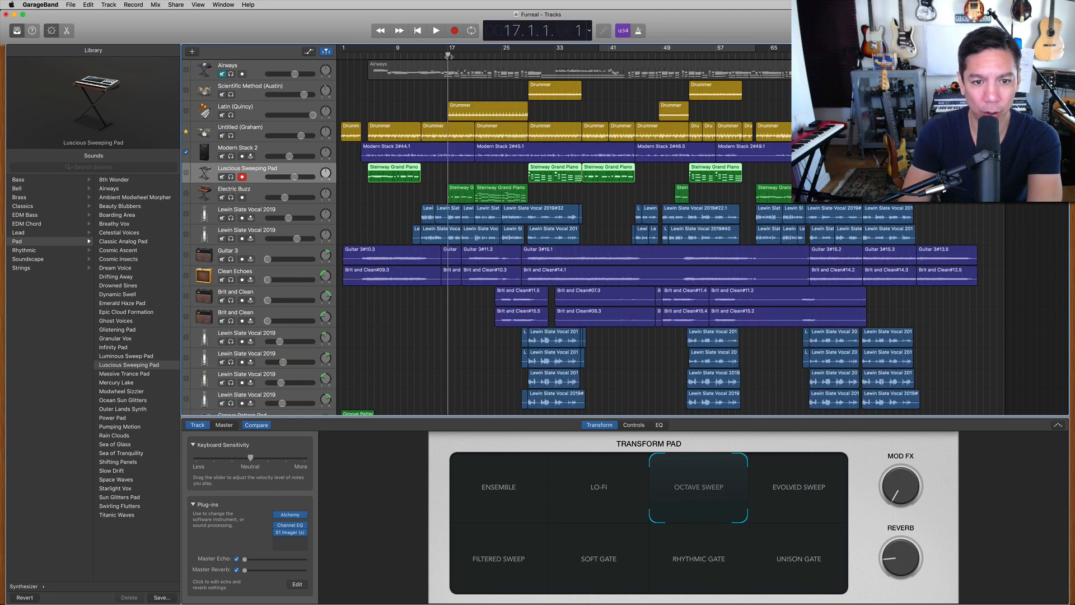
left_click(261, 195)
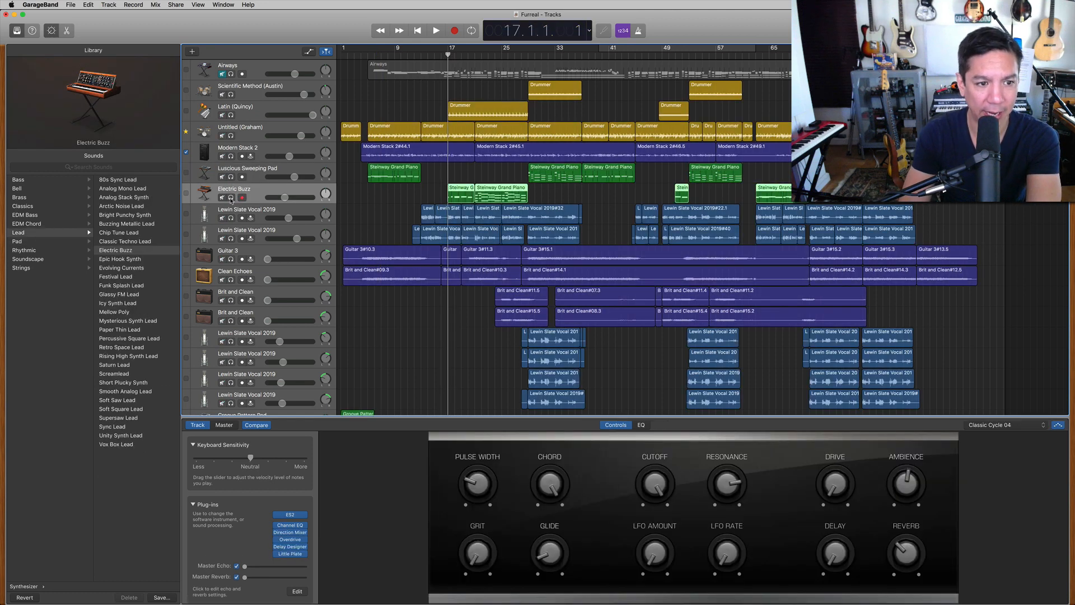
left_click(232, 197)
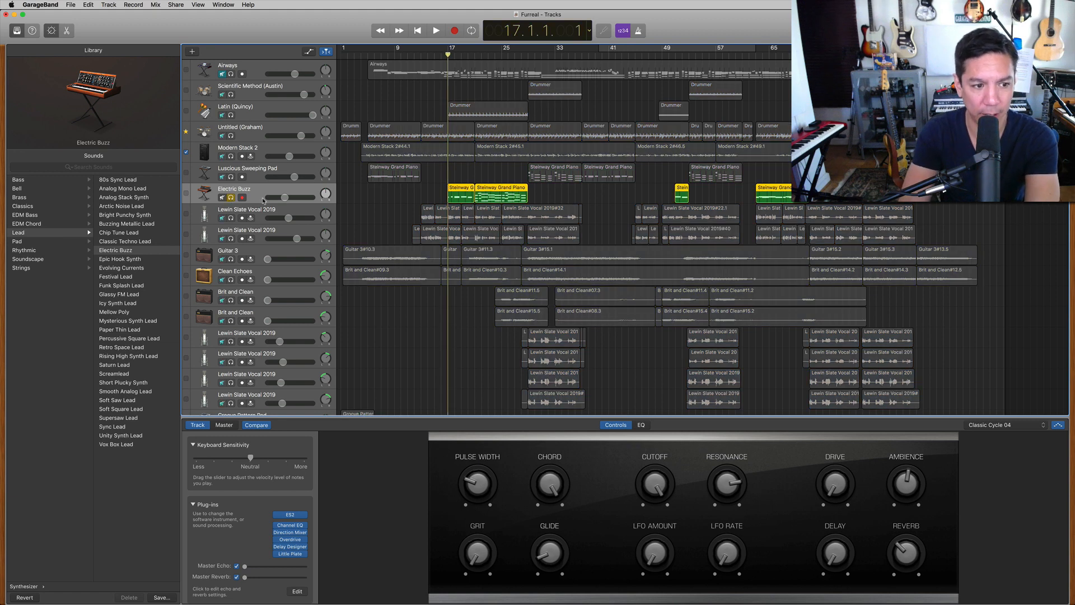
key("space")
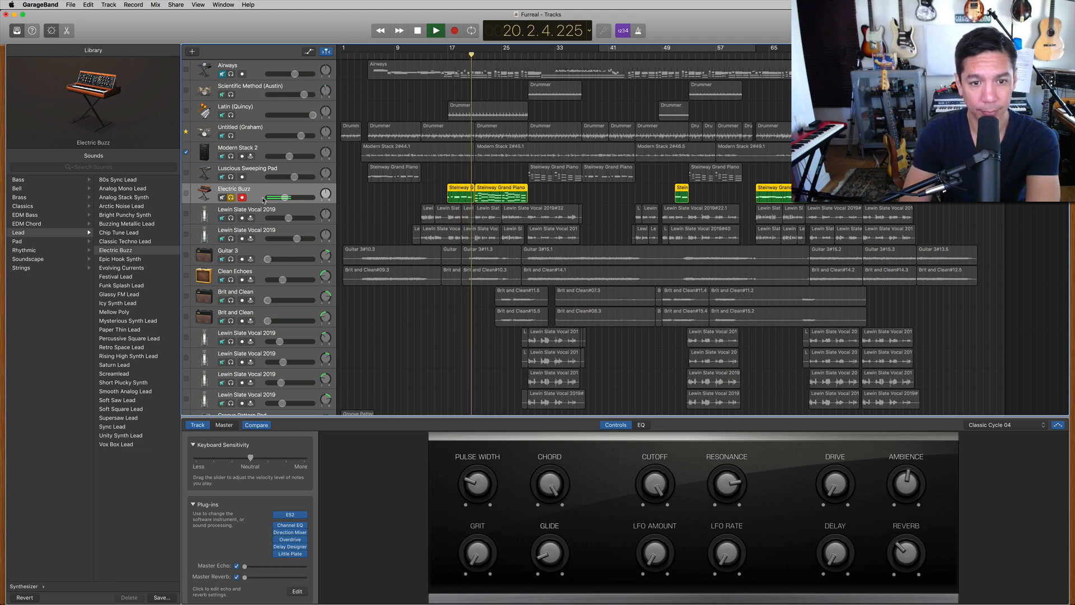
key("space")
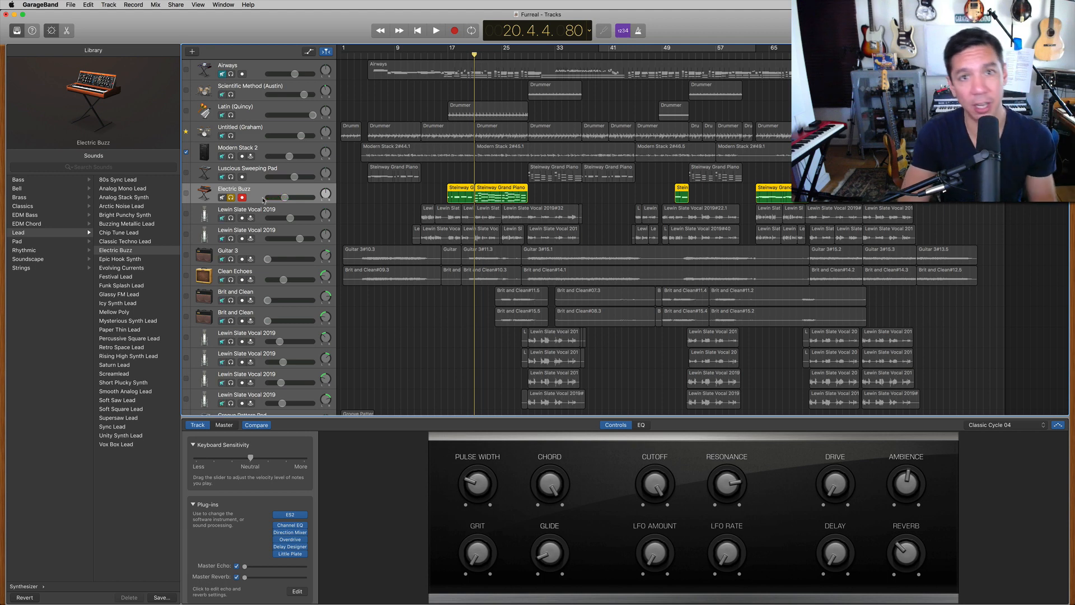
- Open the Electric Buzz region at bar 17 in the Piano Roll and play its chords from just before bar 17 to bar 19
left_click(66, 31)
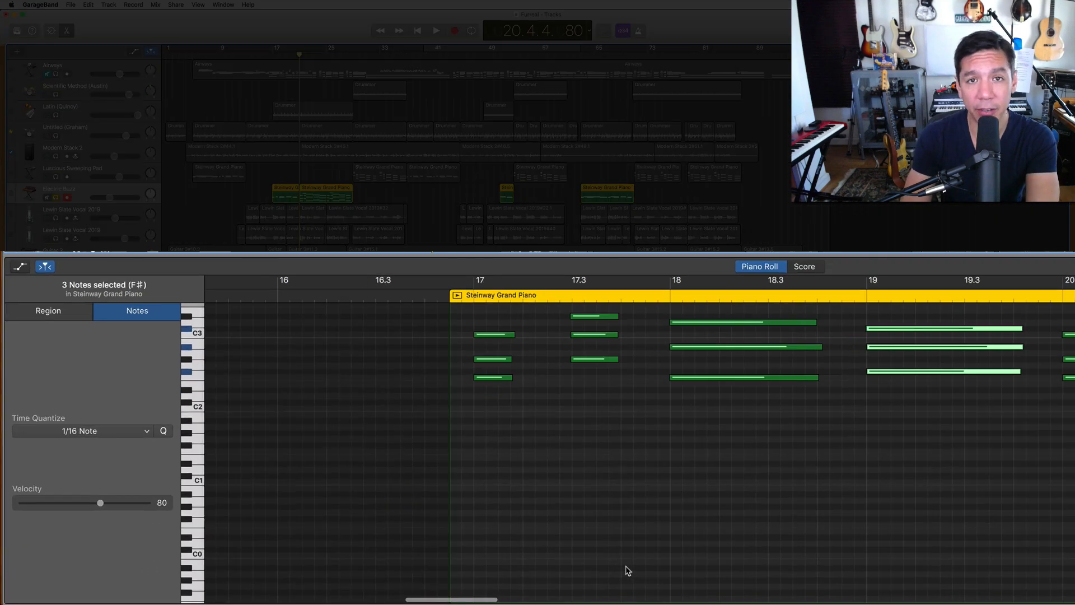
left_click(437, 295)
left_click(463, 296)
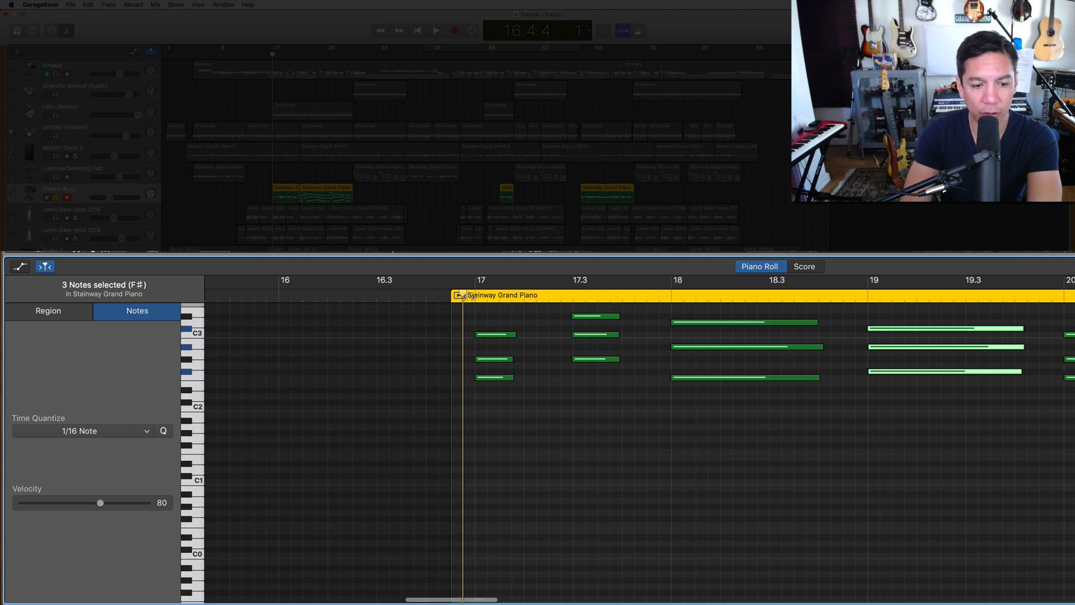
key("space")
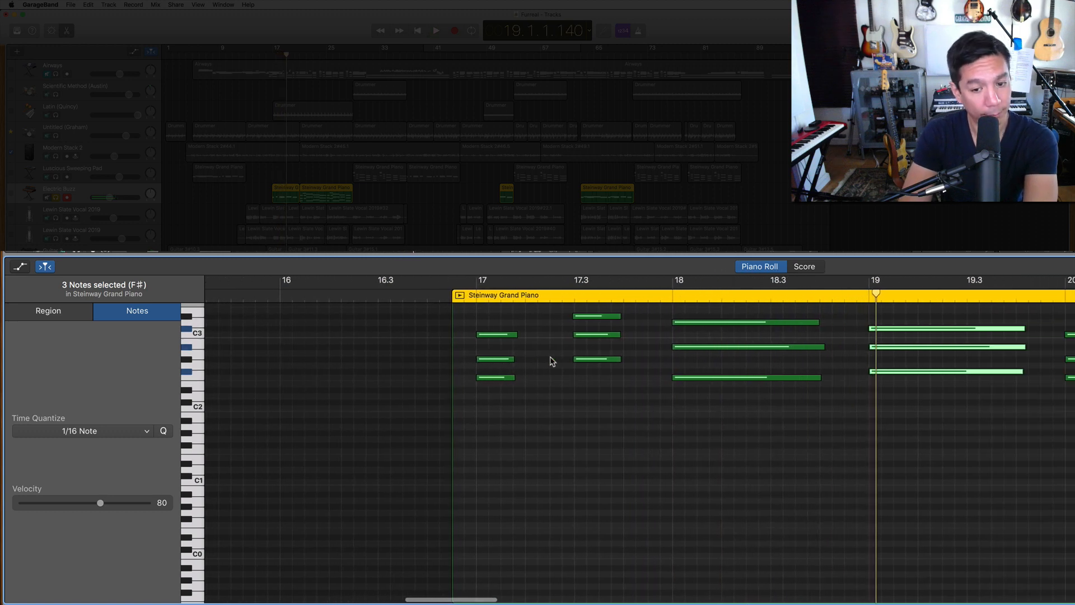
key("space")
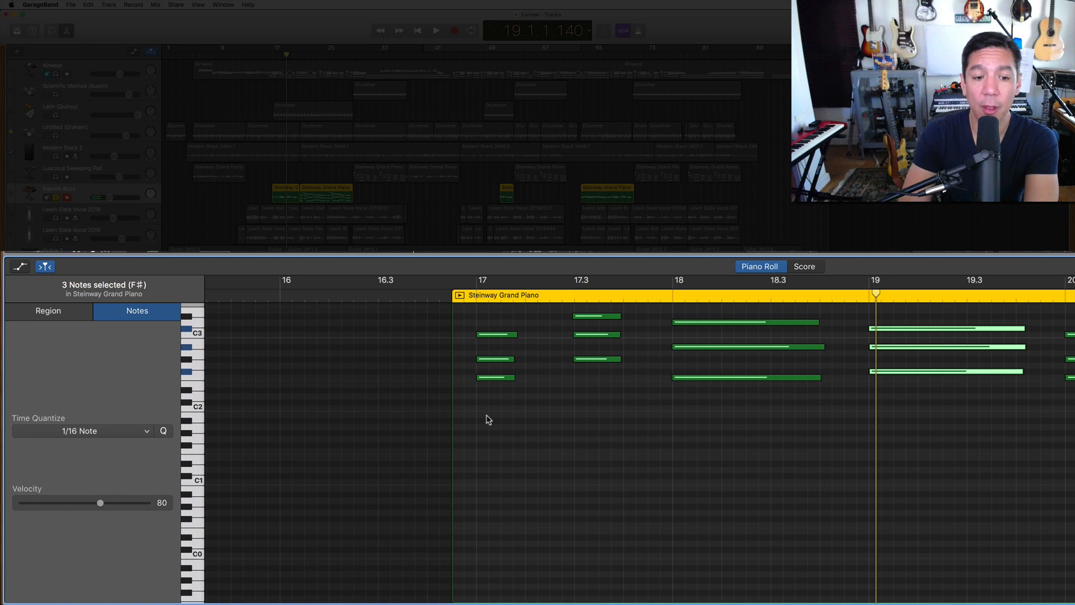
- Select the three-note chord at bar 17, show the Sustain controller data, and place the playhead at 17.1.3 to examine the pedal timing
left_click_drag(488, 418, 488, 321)
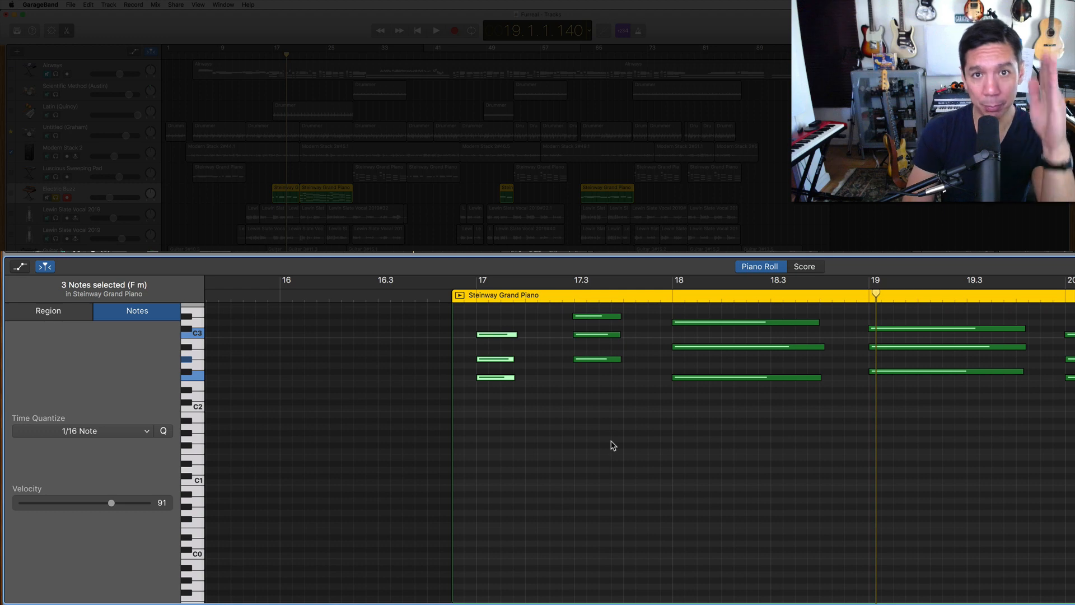
left_click(20, 266)
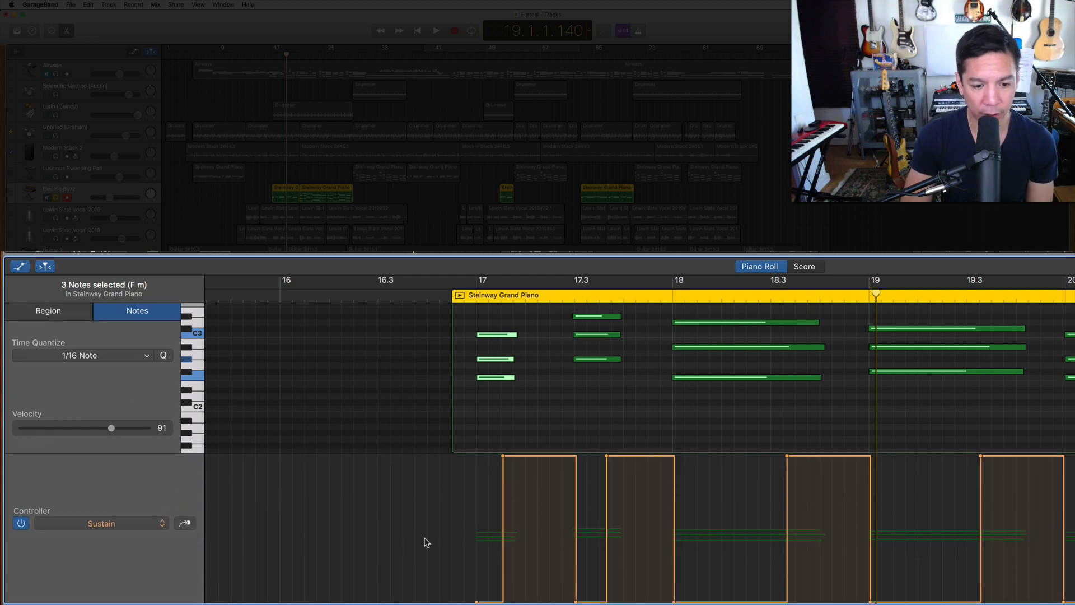
left_click(502, 300)
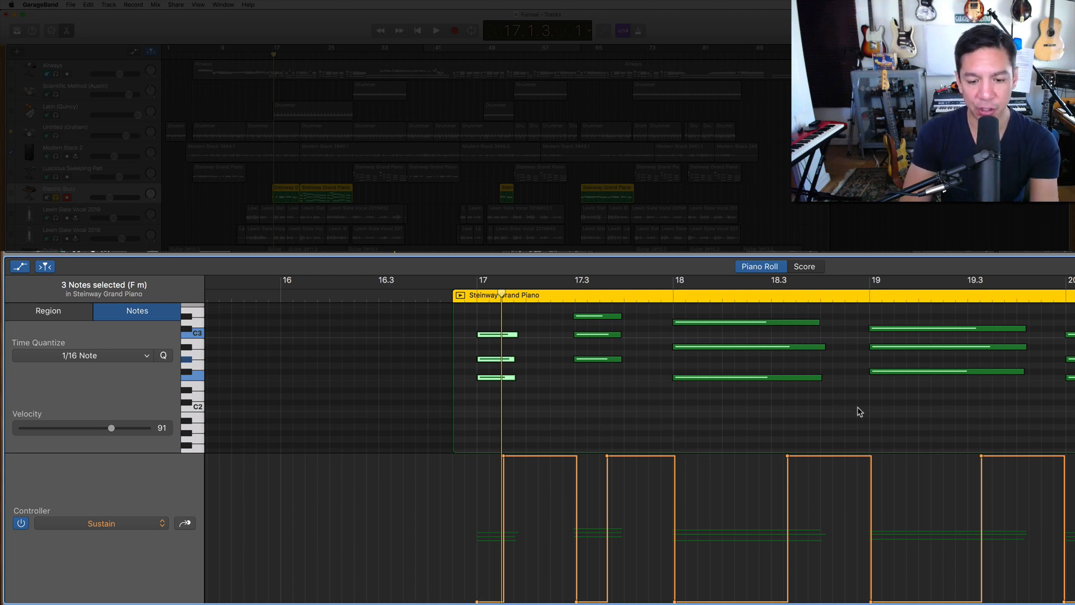
- Select the three-note chord at bar 19, shorten its notes to end at about beat 3, and play from just before bar 19
scroll(770, 407, "right", 5)
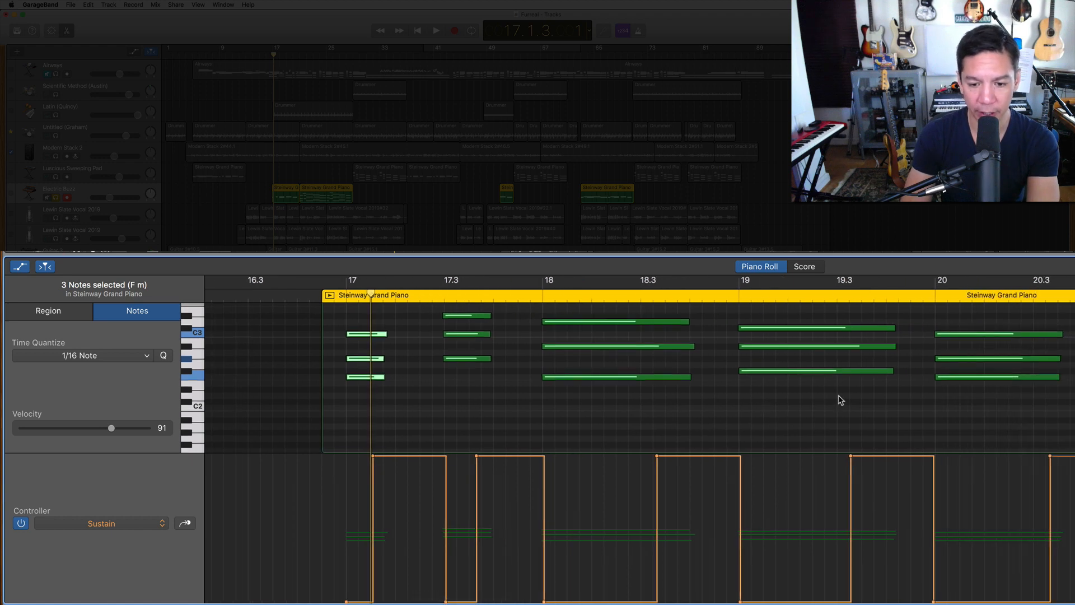
left_click_drag(833, 405, 833, 336)
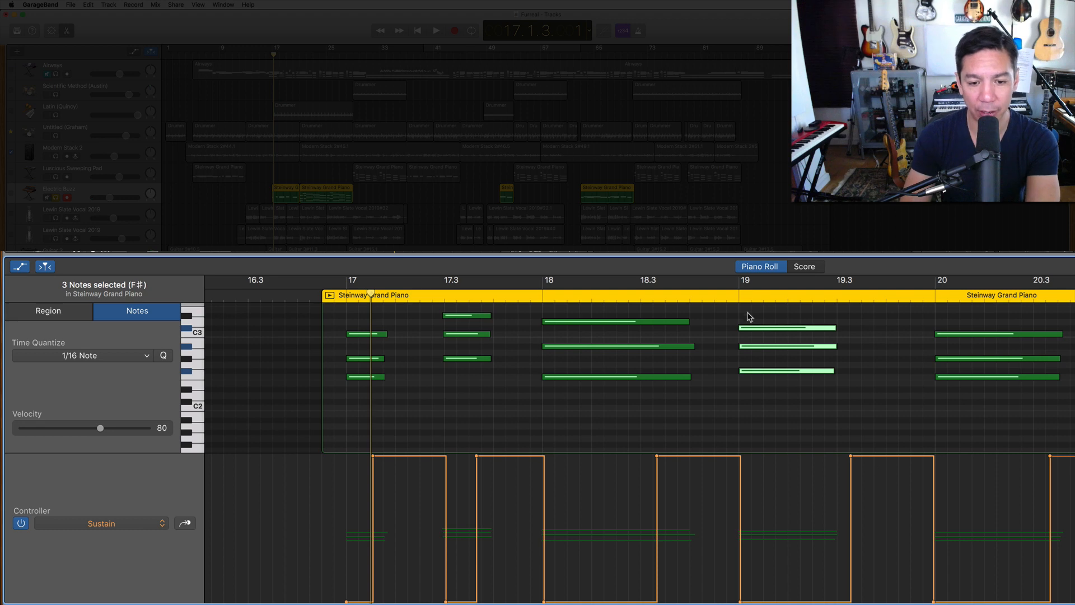
left_click(715, 296)
key("space")
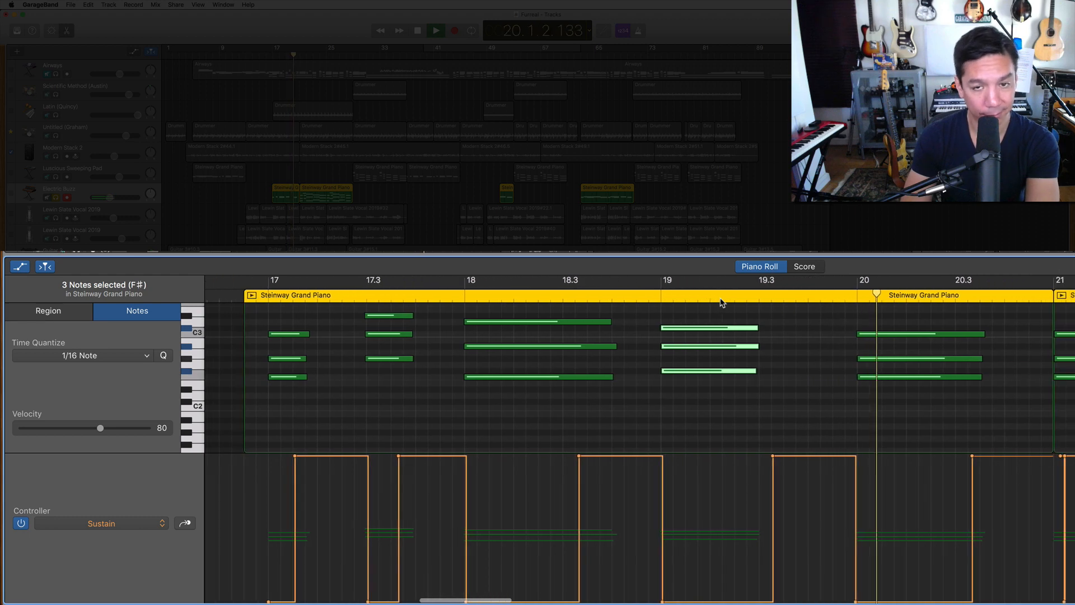
- Move the Sustain point after the bar 19 chord earlier to 19.2.3.231 and play from just before bar 19
key("space")
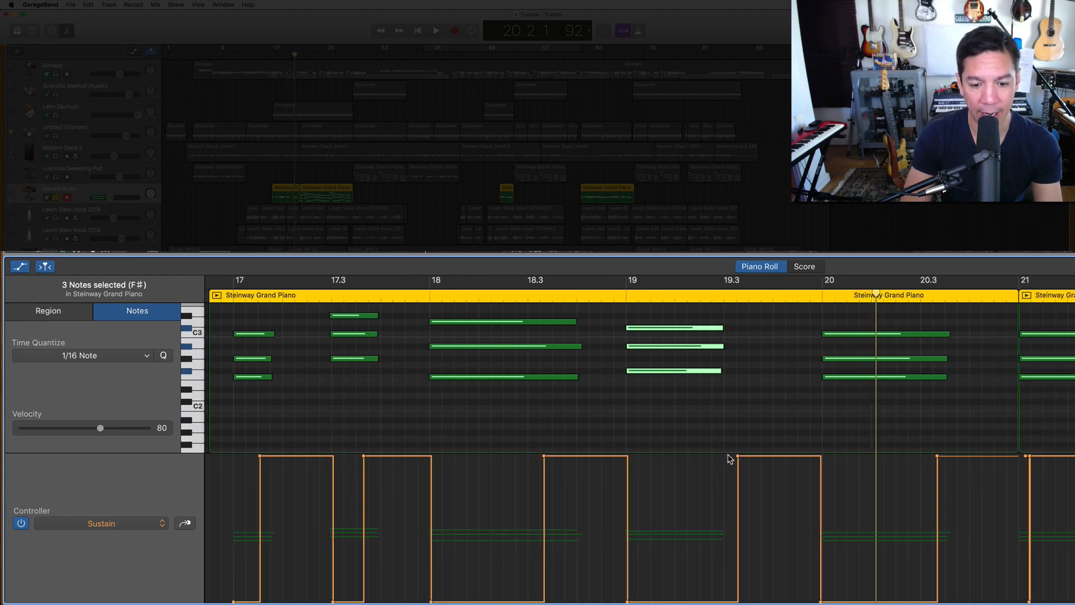
left_click_drag(738, 456, 711, 457)
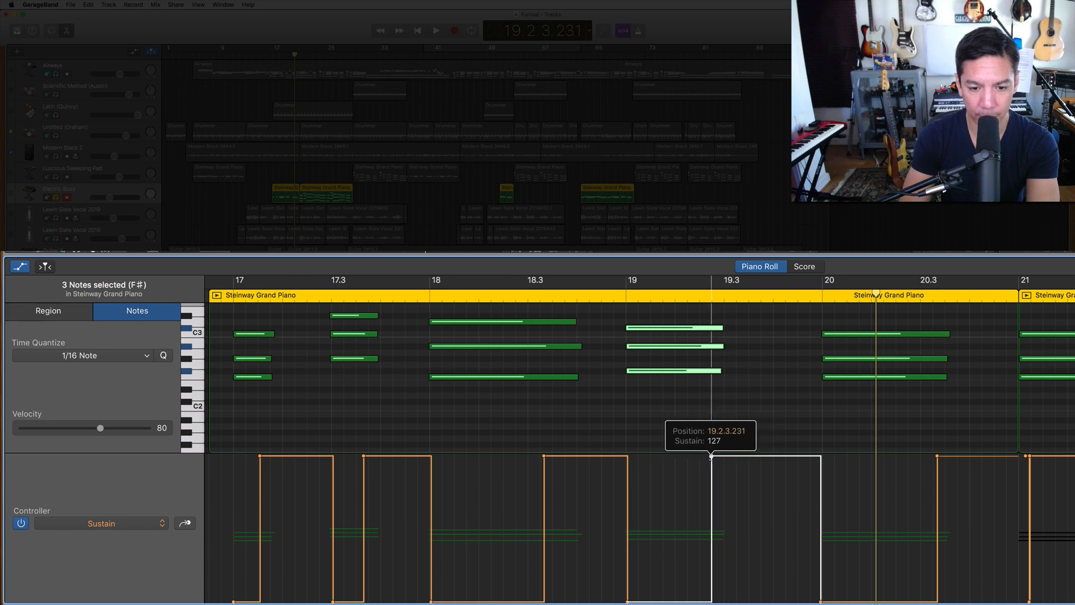
left_click(650, 391)
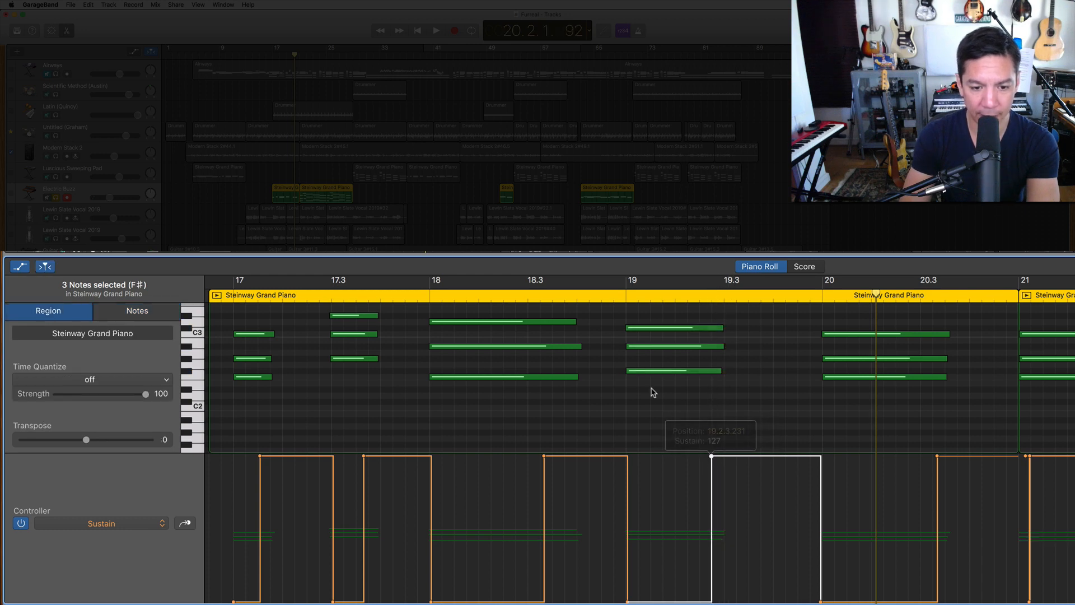
left_click(613, 296)
key("space")
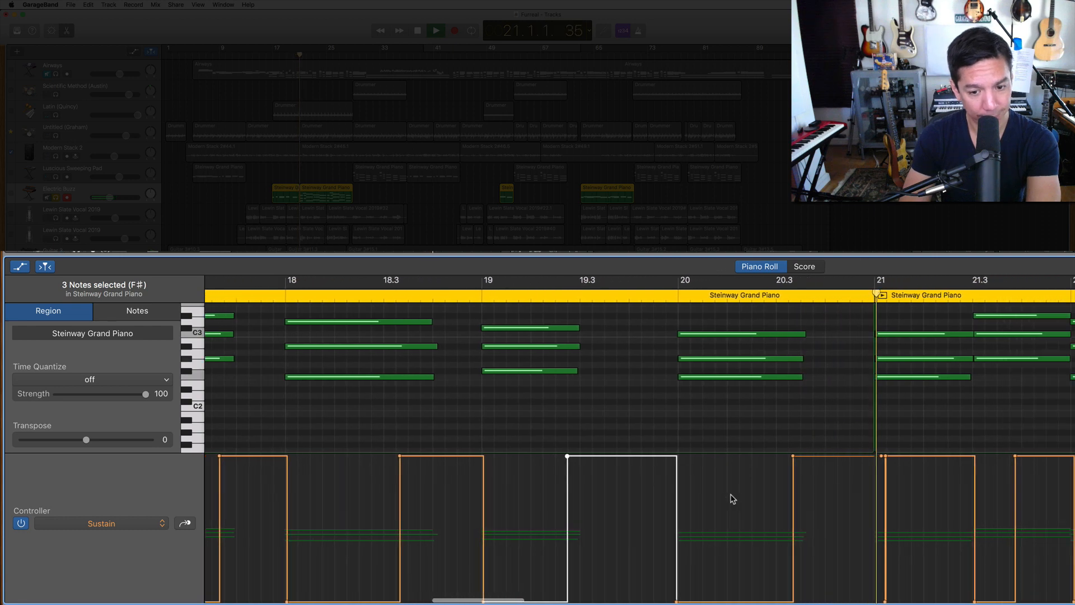
key("space")
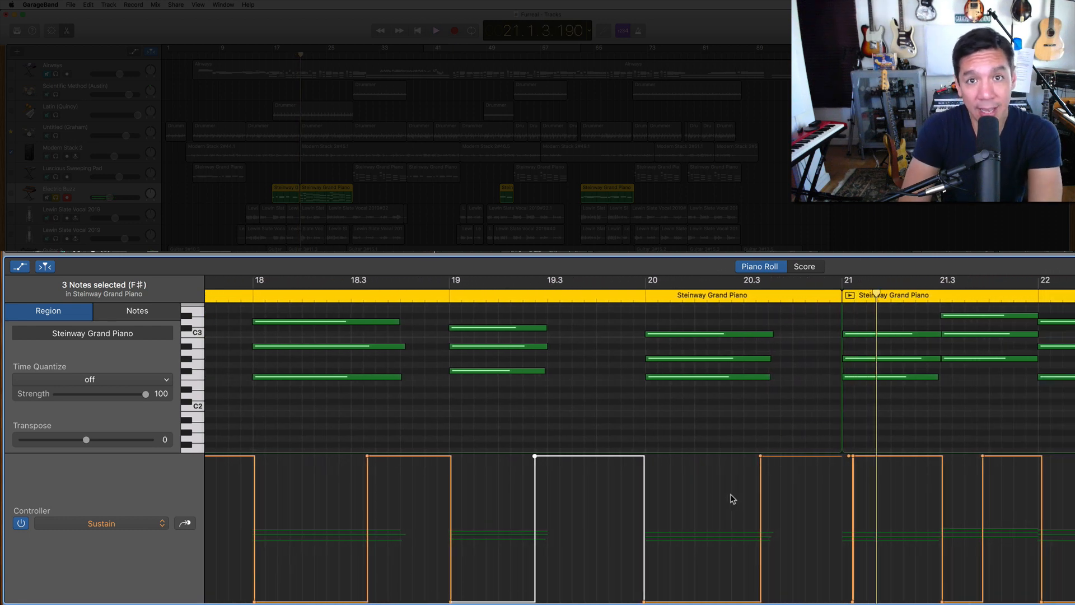
- Shorten the three bar 19 chord notes to under one beat, move their Sustain point to about half a beat after bar 19, and play the passage
scroll(581, 452, "left", 10)
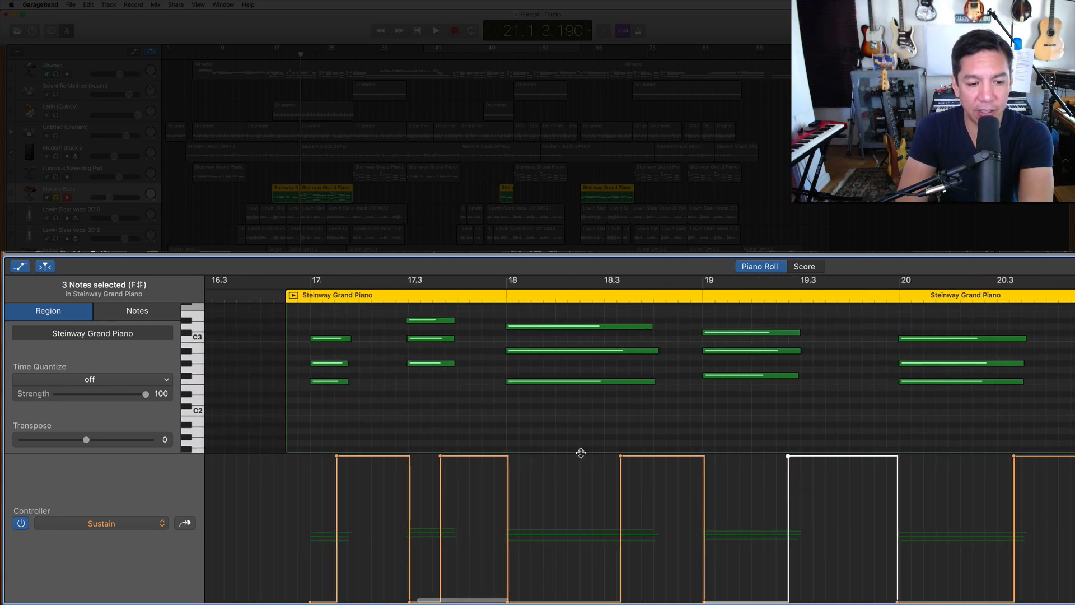
left_click_drag(764, 312, 763, 376)
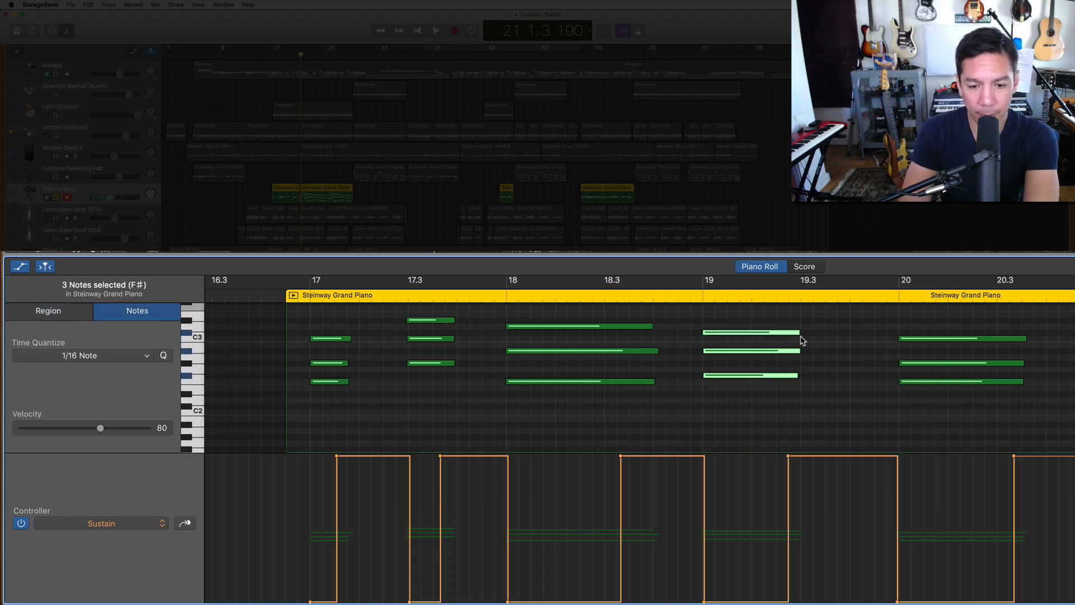
left_click_drag(798, 332, 737, 332)
scroll(790, 442, "right", 2)
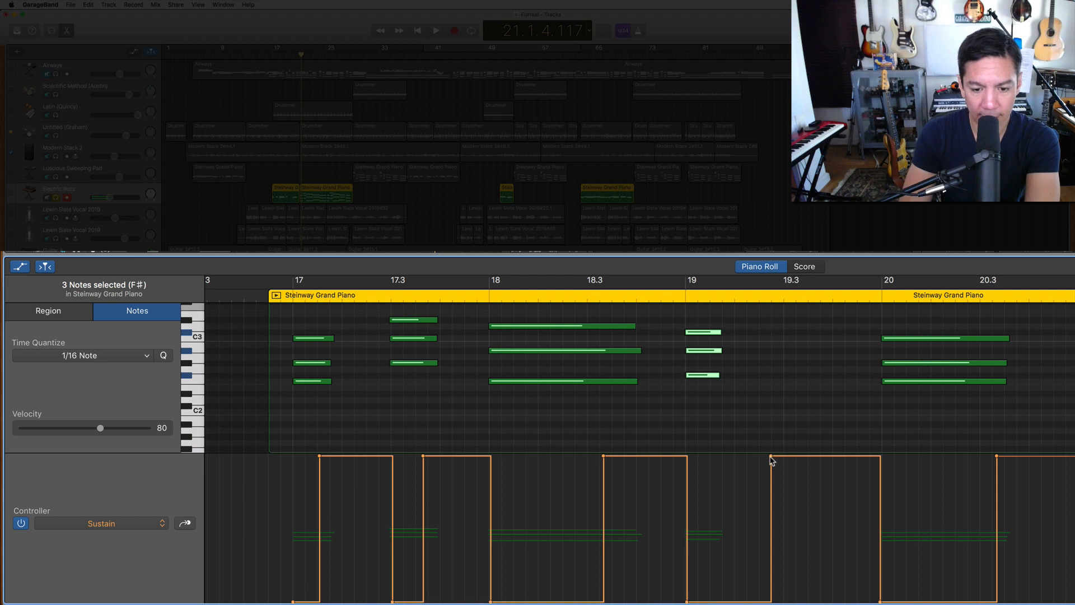
left_click_drag(771, 456, 711, 456)
left_click(636, 297)
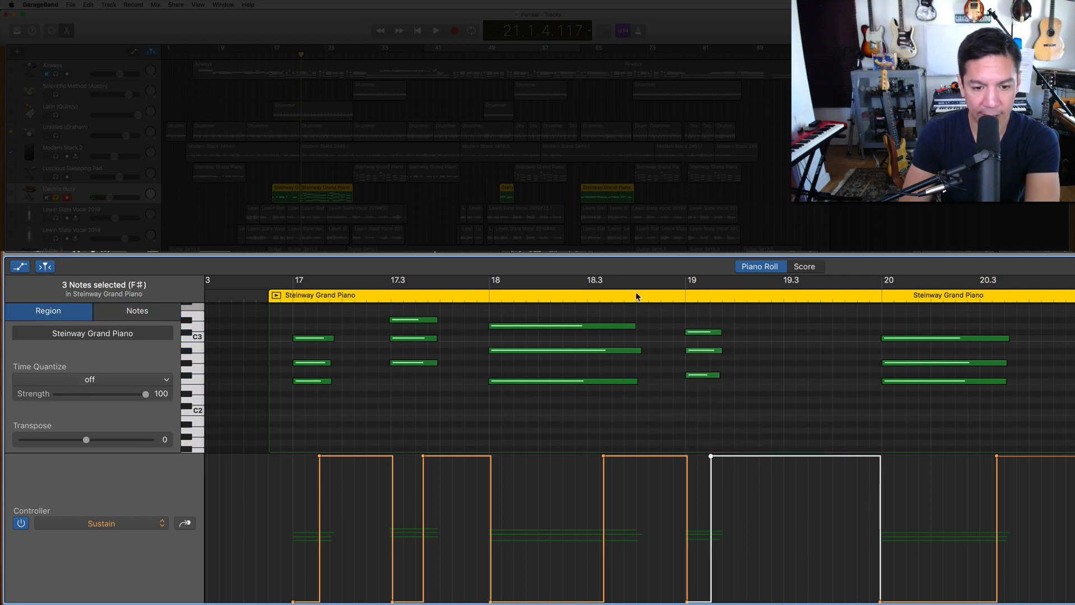
left_click(644, 297)
key("space")
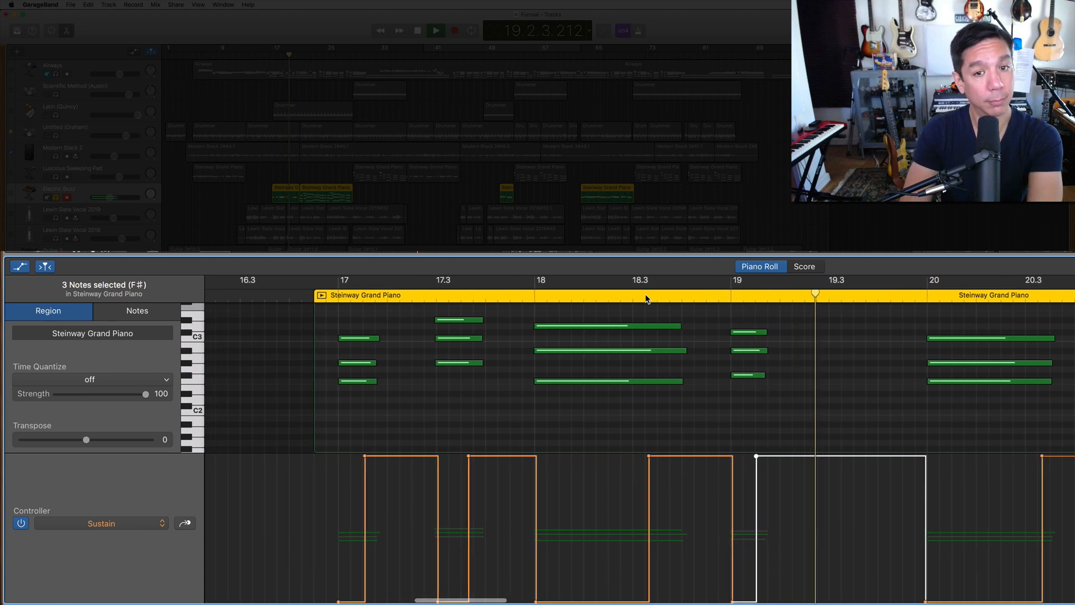
key("space")
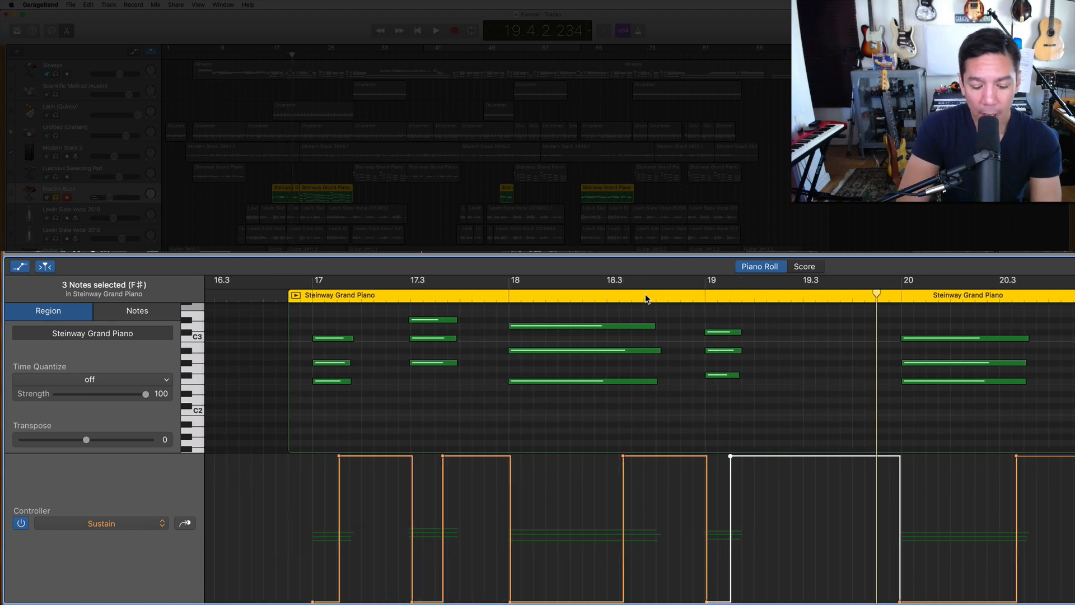
- Undo the latest note-length and Sustain point edits on the bar 19 chord, and unsolo the Electric Buzz track
key("super+z")
key("super+z")
key("super+z")
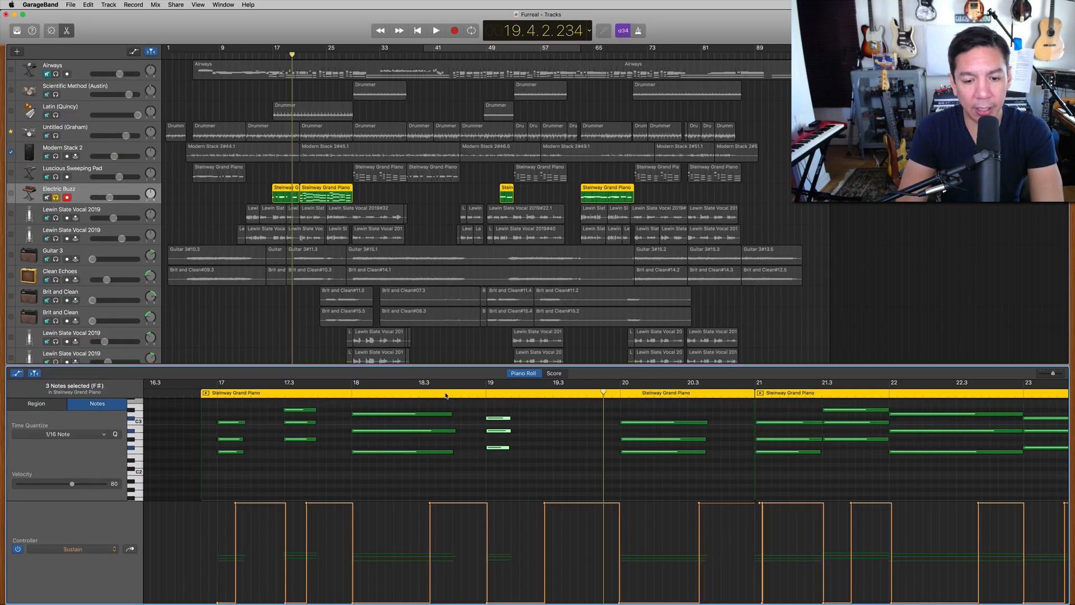
key("super+z")
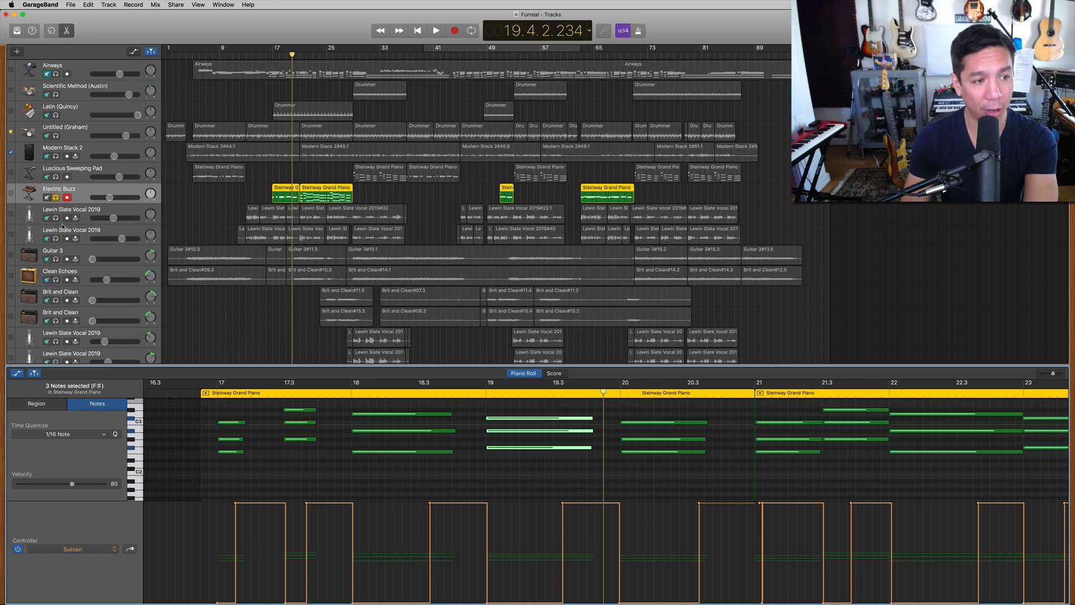
left_click(55, 197)
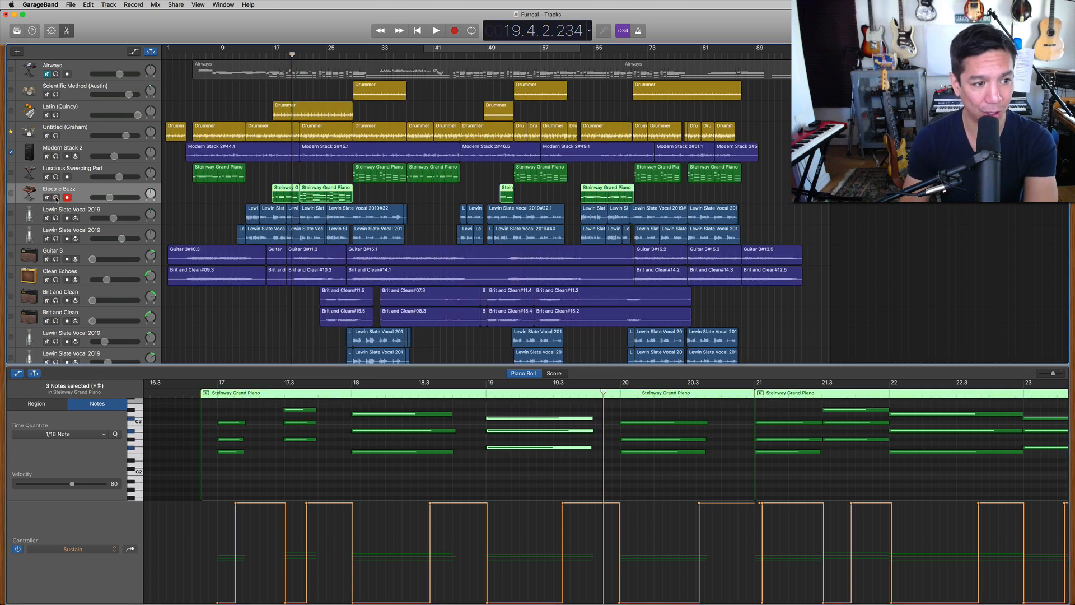
- Select the first vocal track below Electric Buzz, show its Smart Controls, and examine the filters and saturation in its Scheps Omni Channel plug-in
left_click(128, 217)
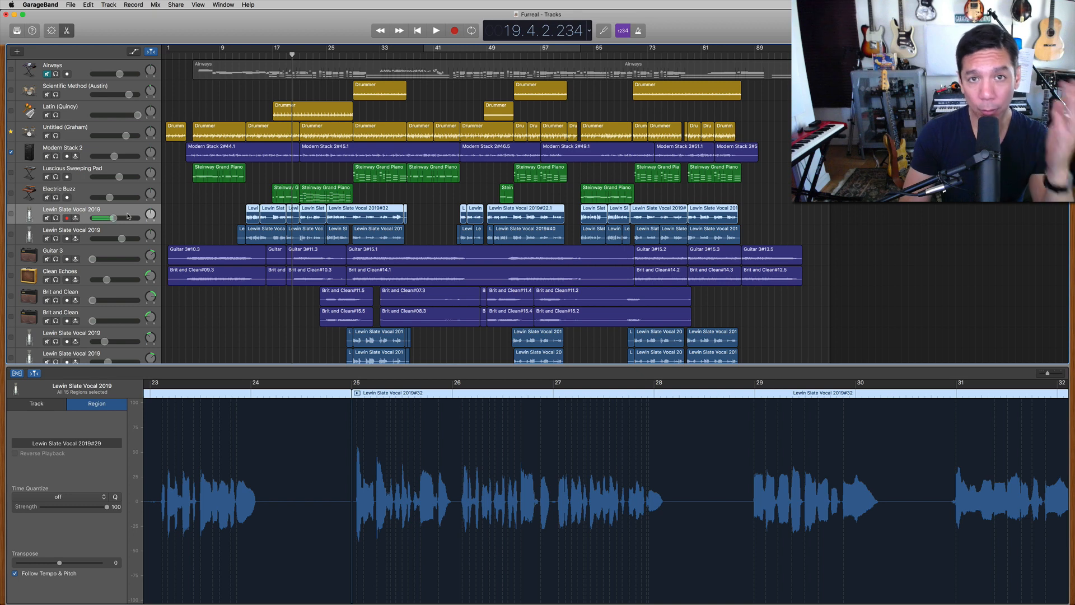
left_click(51, 30)
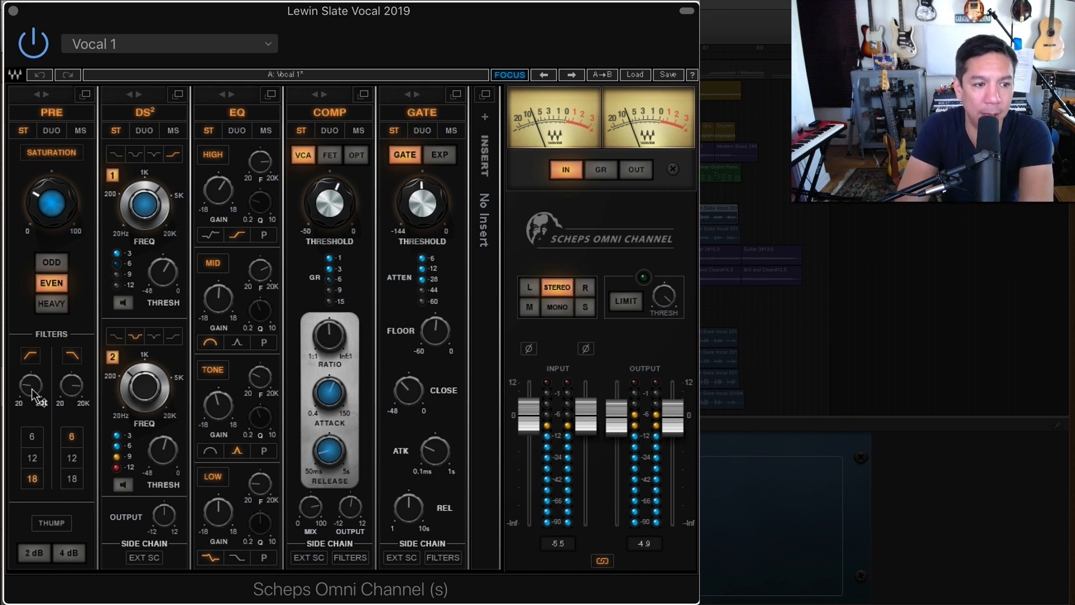
mouse_move(34, 395)
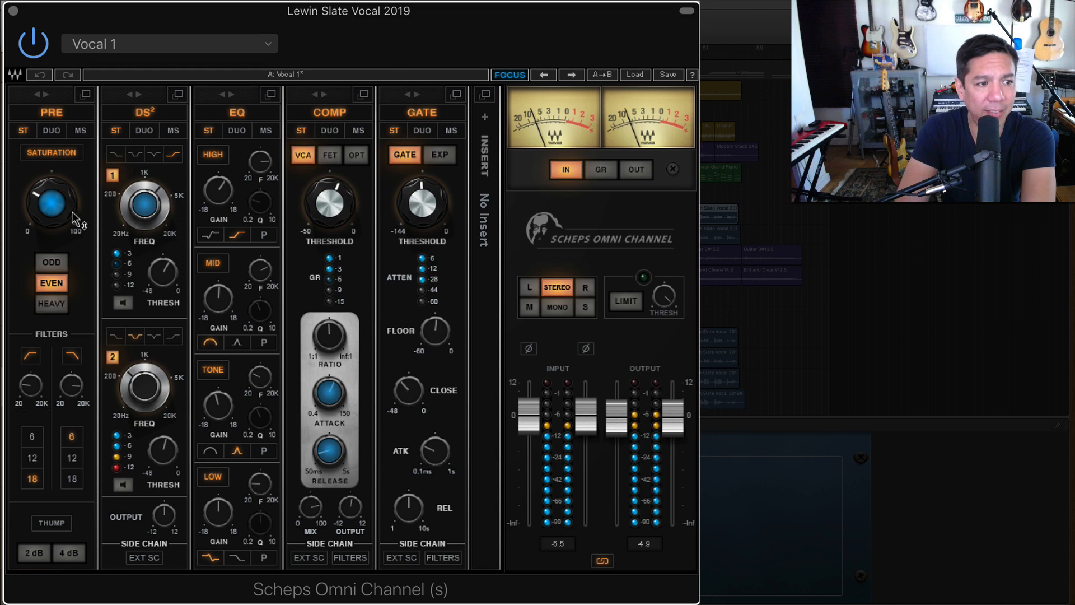
mouse_move(76, 219)
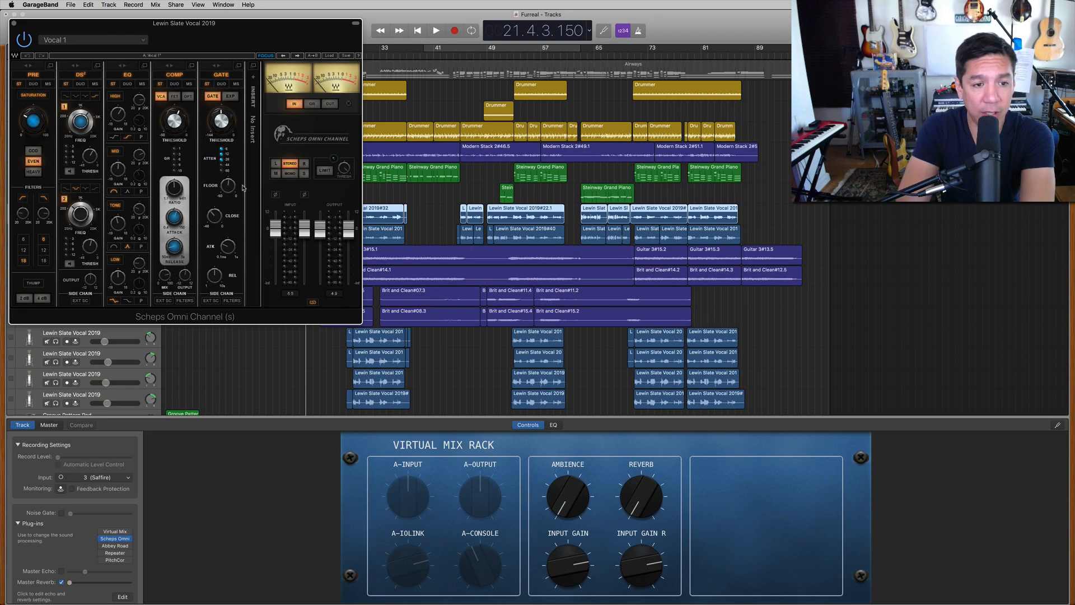
left_click(13, 24)
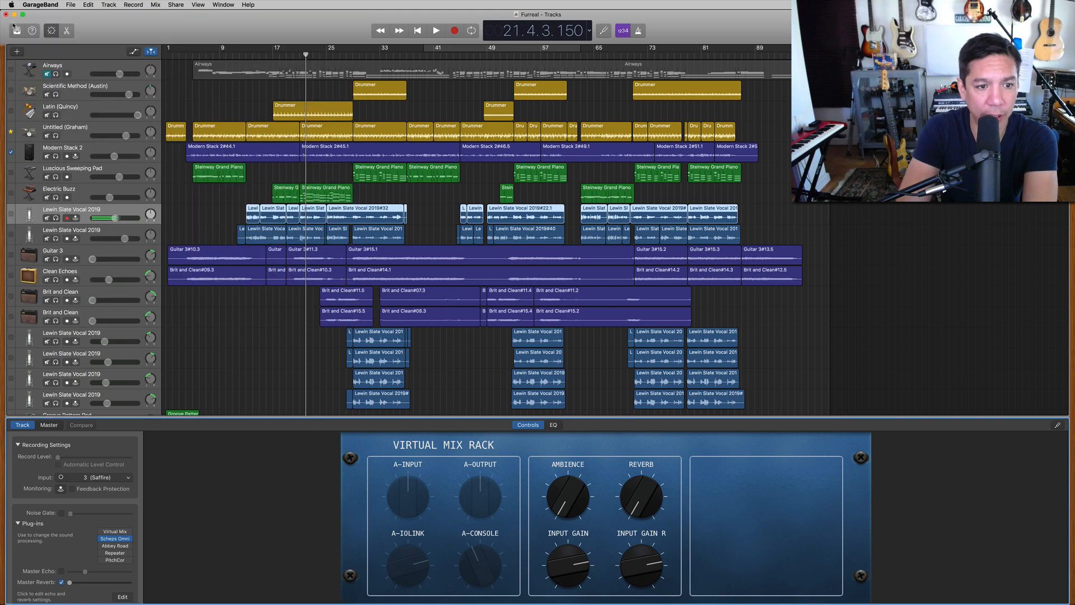
- Solo the first vocal track, play it from 21.4 to about bar 23, and unsolo it
key("s")
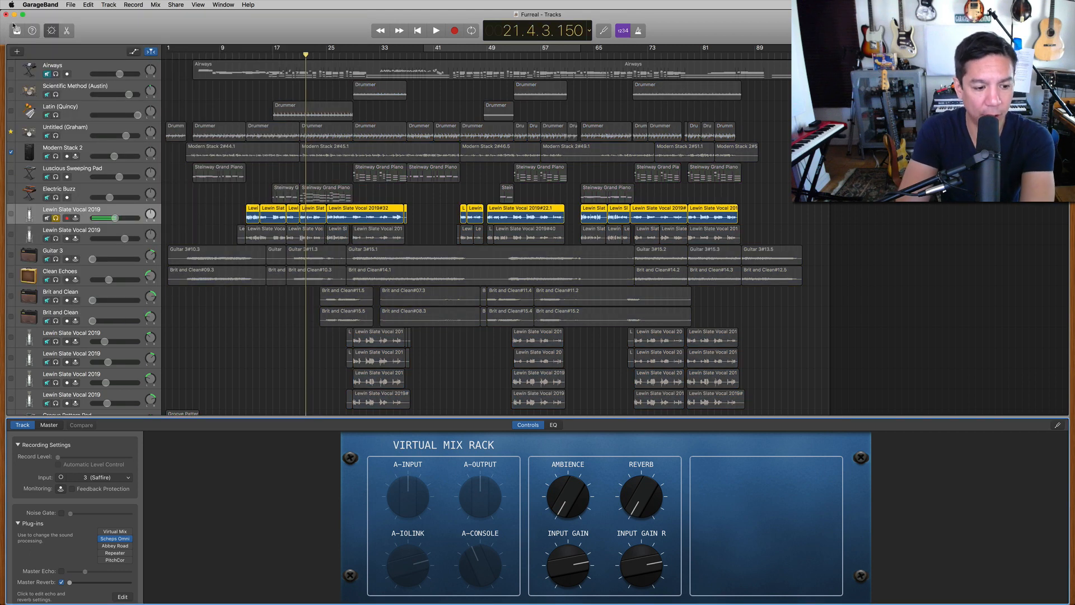
key("space")
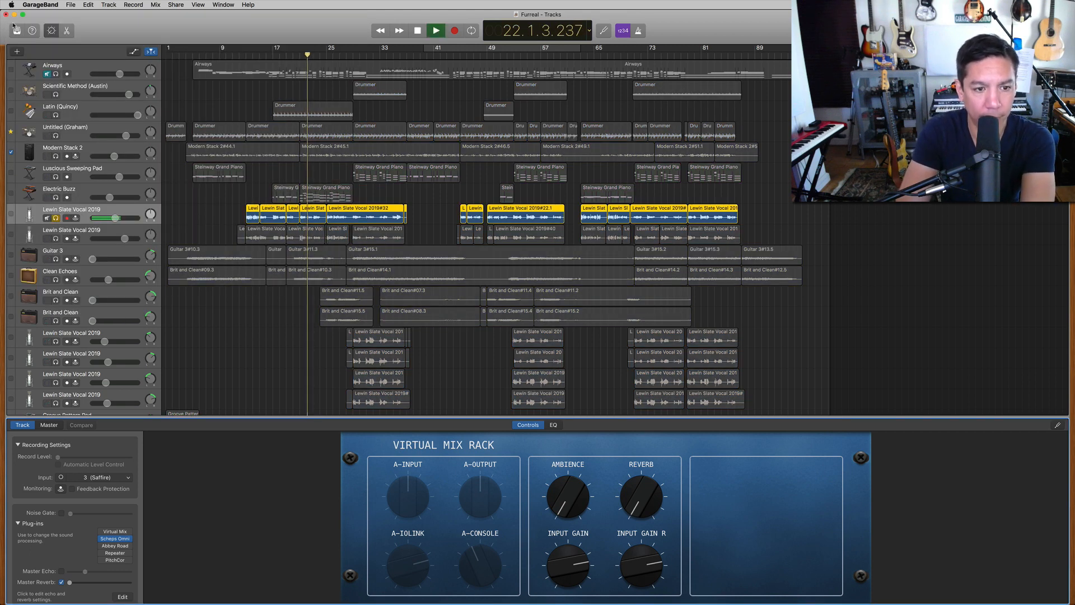
key("space")
left_click(56, 218)
- Select and solo the second vocal track, play it from bar 23, and stop playback just after bar 24
left_click(103, 233)
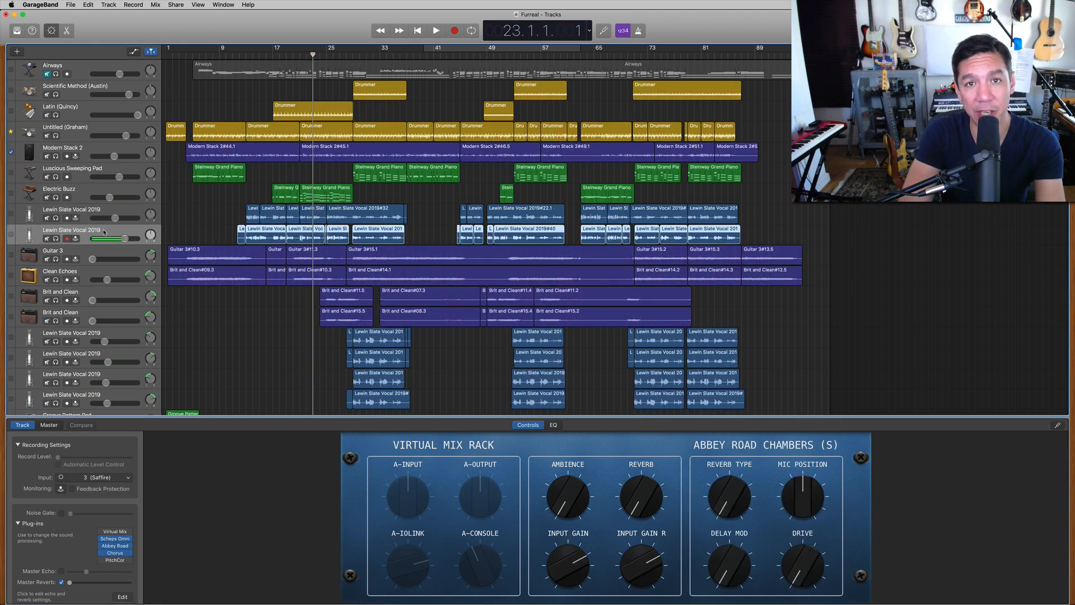
key("s")
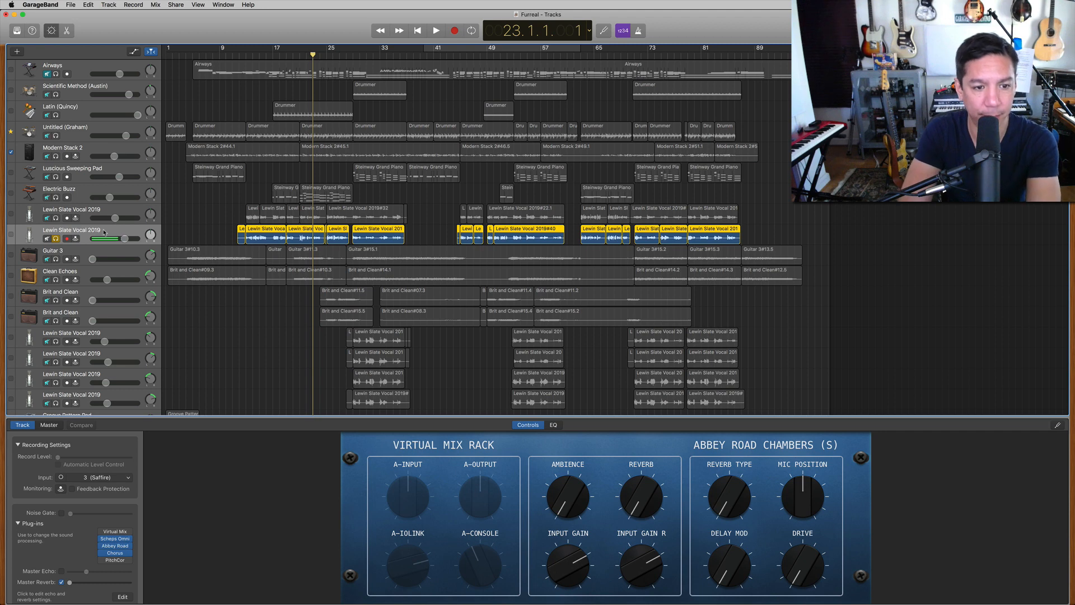
key("space")
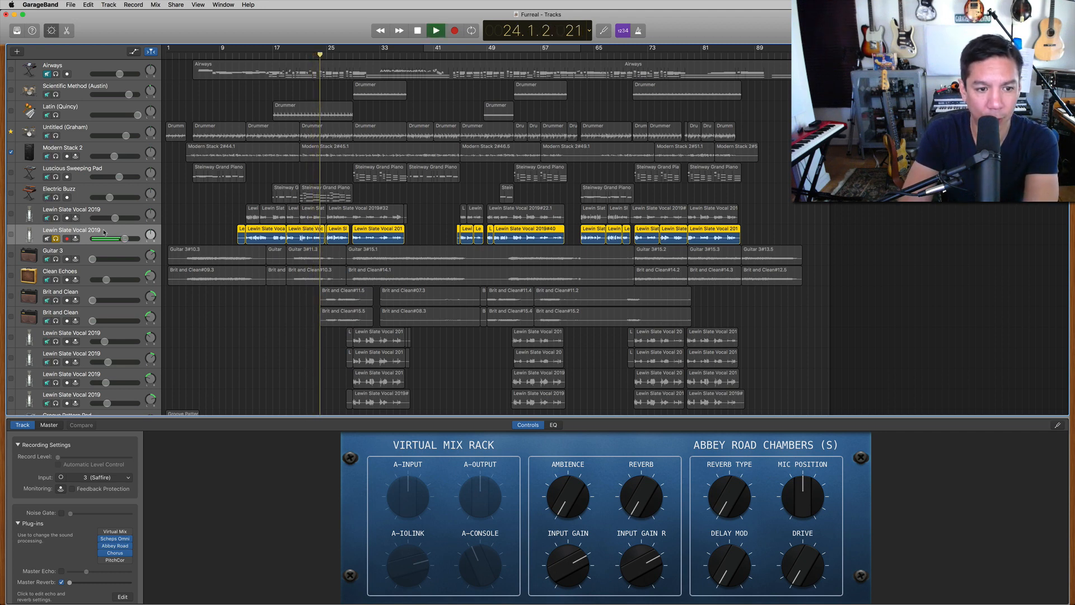
key("space")
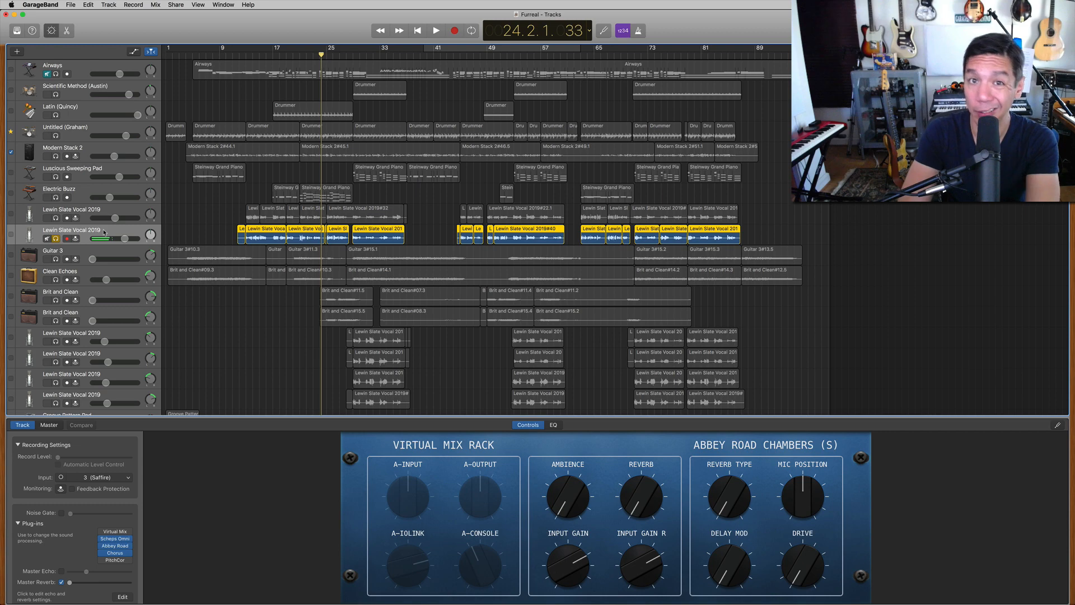
- Examine the second vocal track's Scheps Omni Channel settings and open its Abbey Road Chambers plug-in
left_click(116, 540)
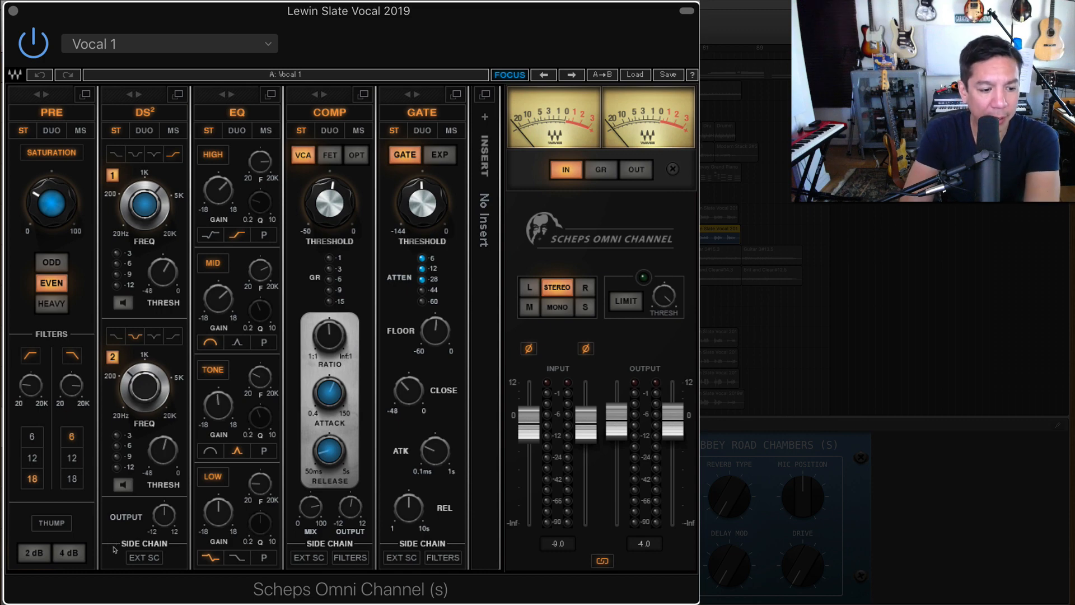
left_click(114, 550)
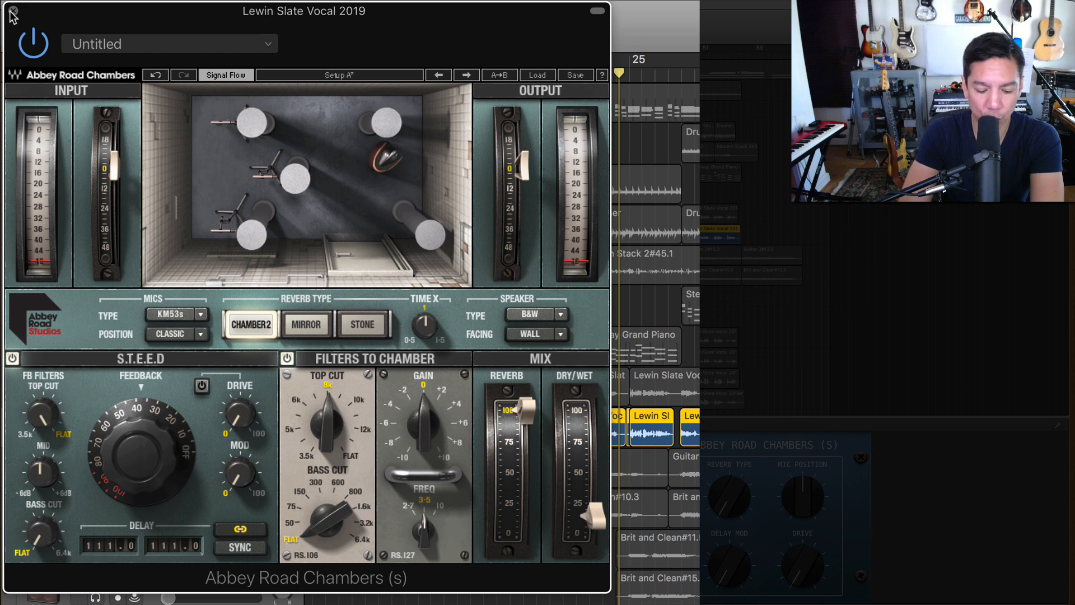
- Try the Abbey Road Chambers Dry/Wet mix at 0% and at 20% and slightly higher during playback, replaying from around bar 25
left_click_drag(594, 517, 595, 551)
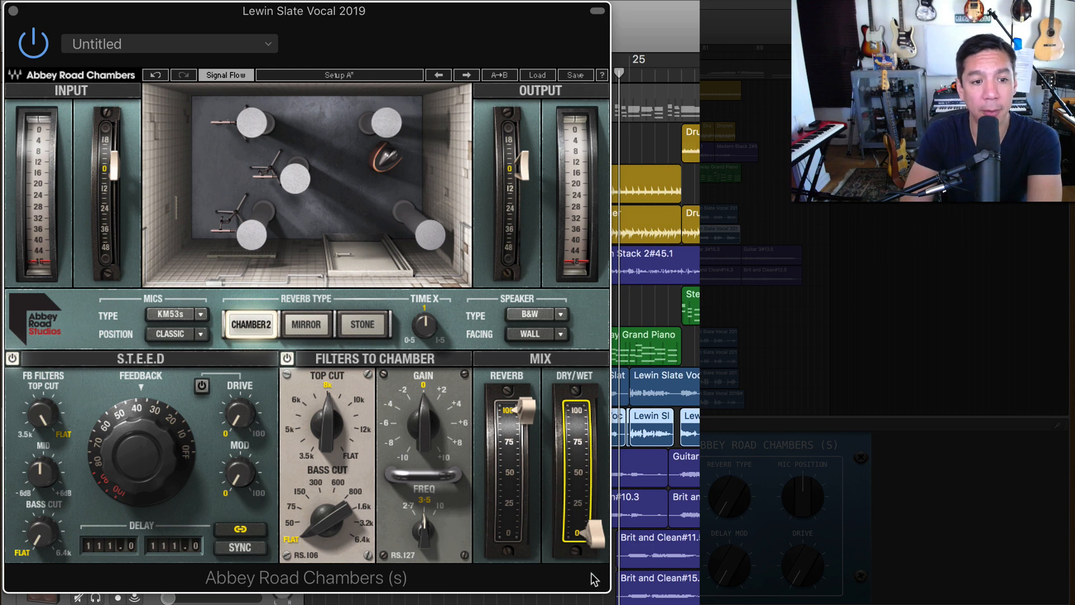
left_click(602, 543)
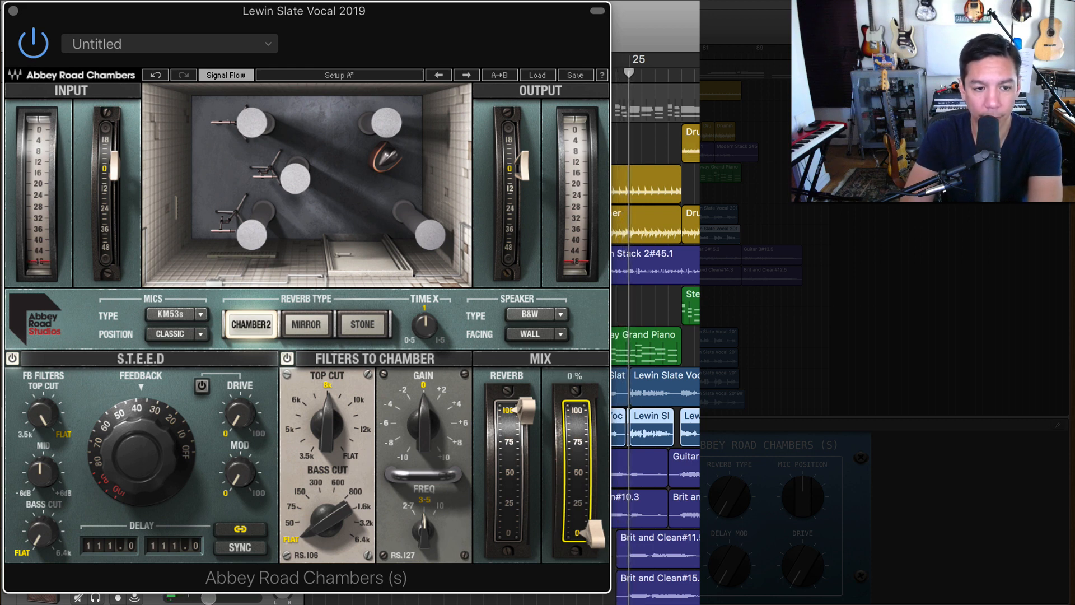
left_click_drag(602, 543, 595, 519)
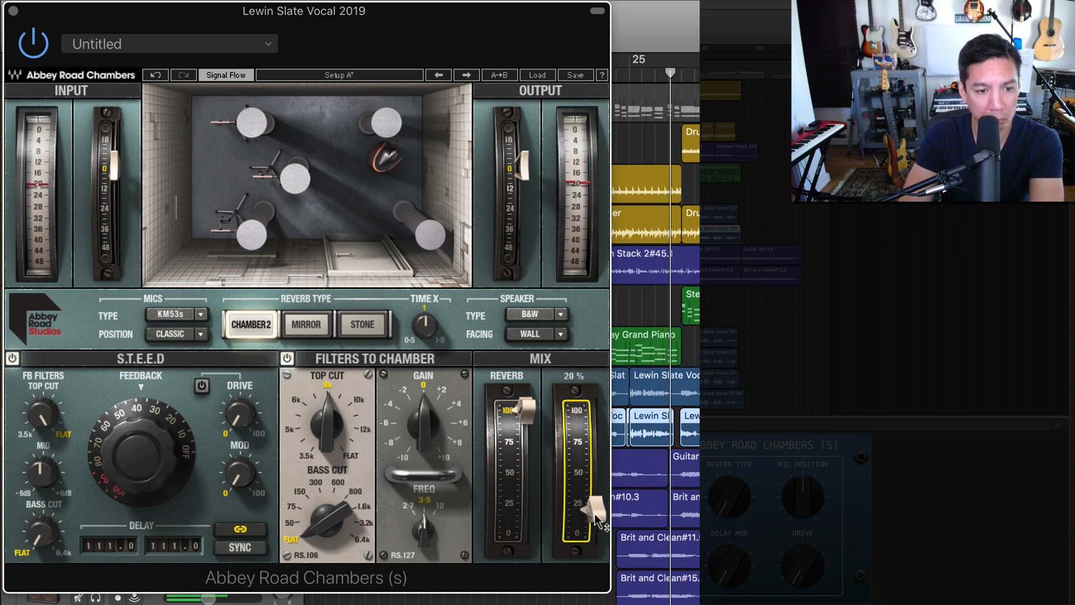
left_click_drag(595, 513, 595, 509)
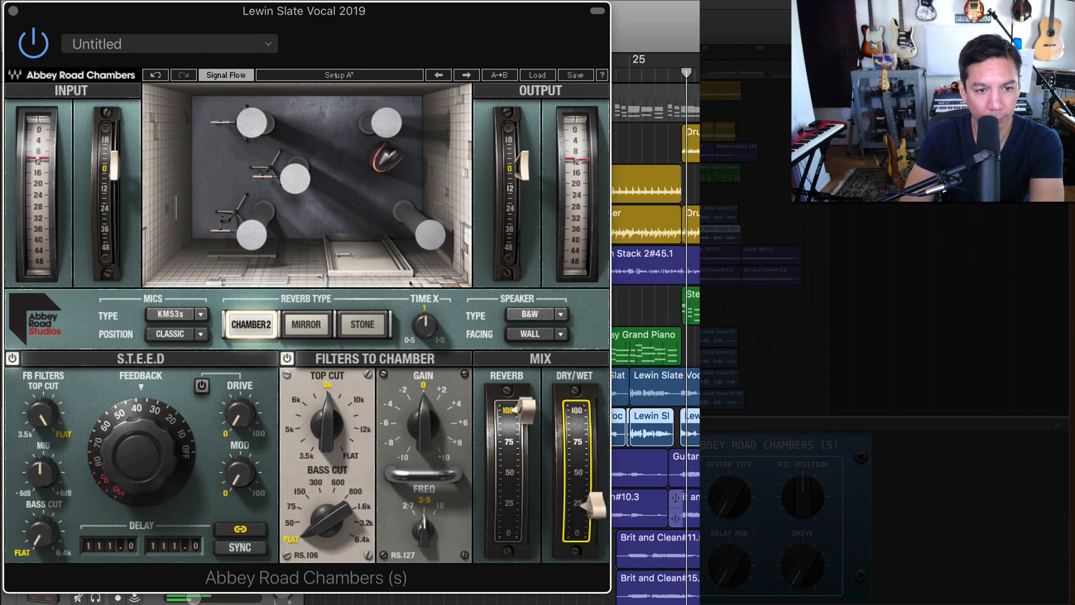
left_click(626, 78)
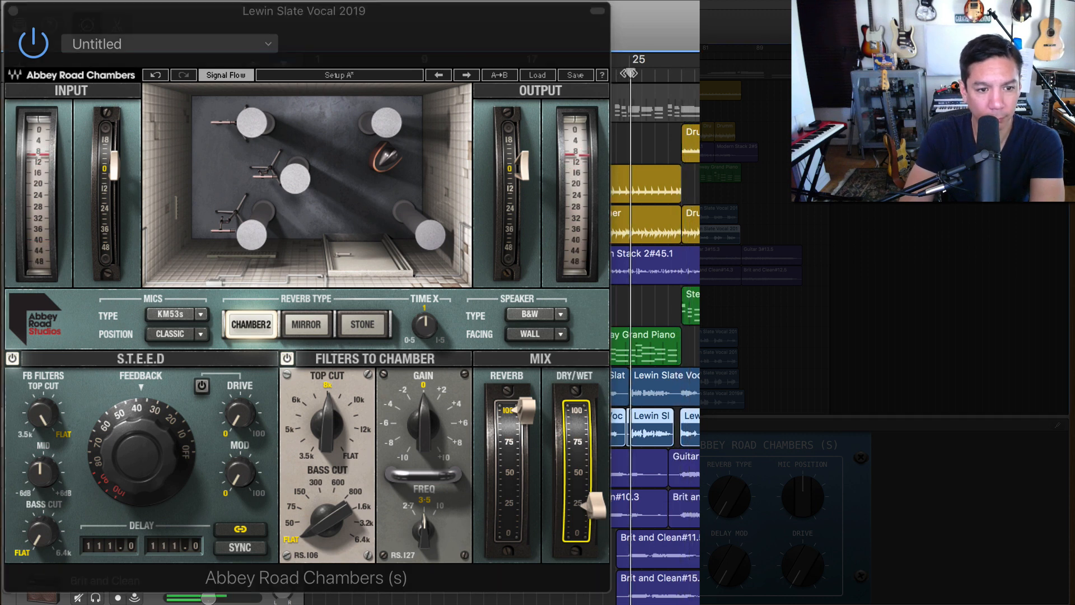
- Raise the Dry/Wet mix to 29%, bring it back to 20%, and play again from around bar 25
mouse_move(595, 508)
left_mouse_down()
mouse_move(596, 463)
mouse_move(592, 510)
left_mouse_up()
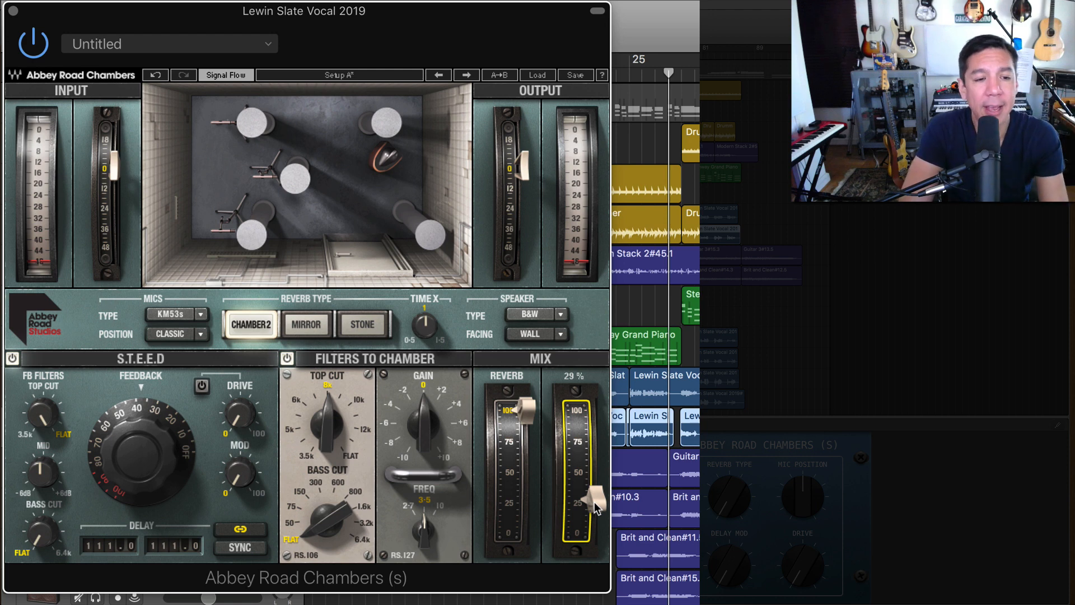
left_click_drag(593, 502, 594, 518)
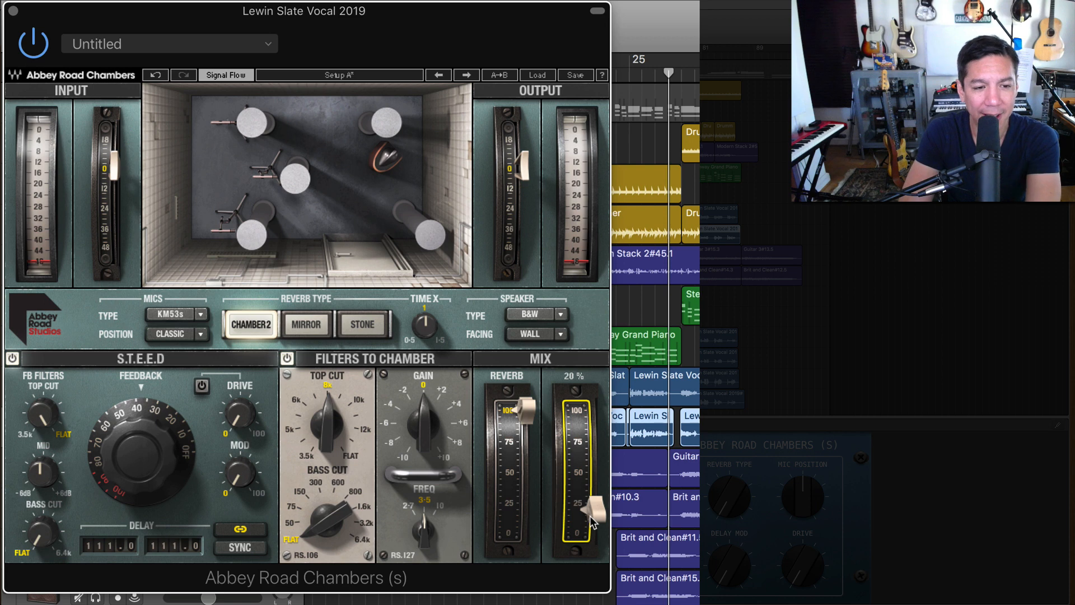
left_click(625, 79)
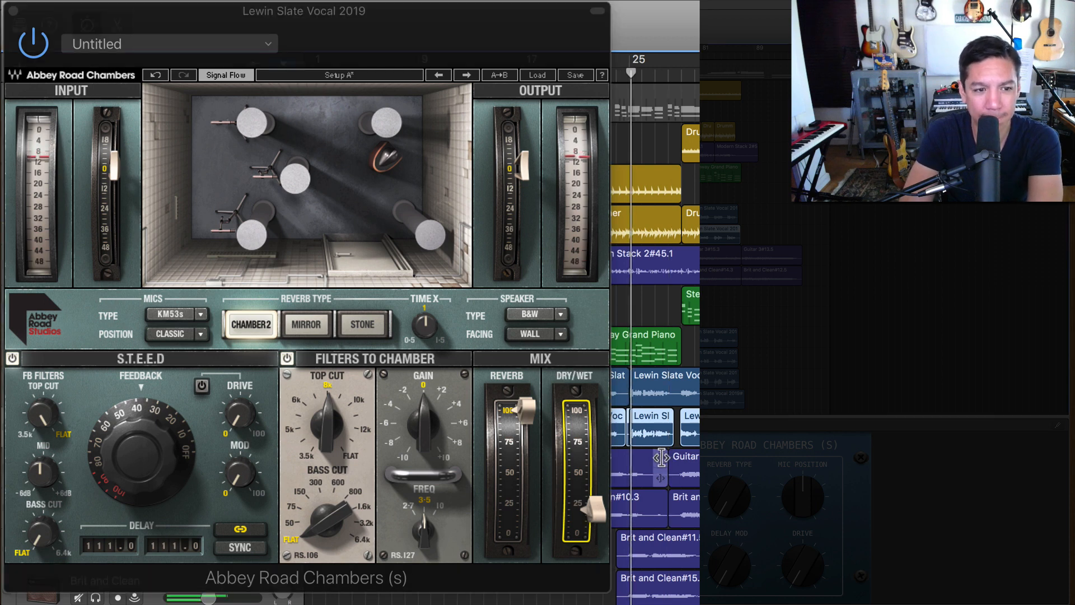
- Set the Abbey Road Chambers Dry/Wet mix to 15% and compare the vocal with the plug-in bypassed and enabled, playing from around bar 25
left_click(593, 511)
left_click_drag(594, 511, 590, 522)
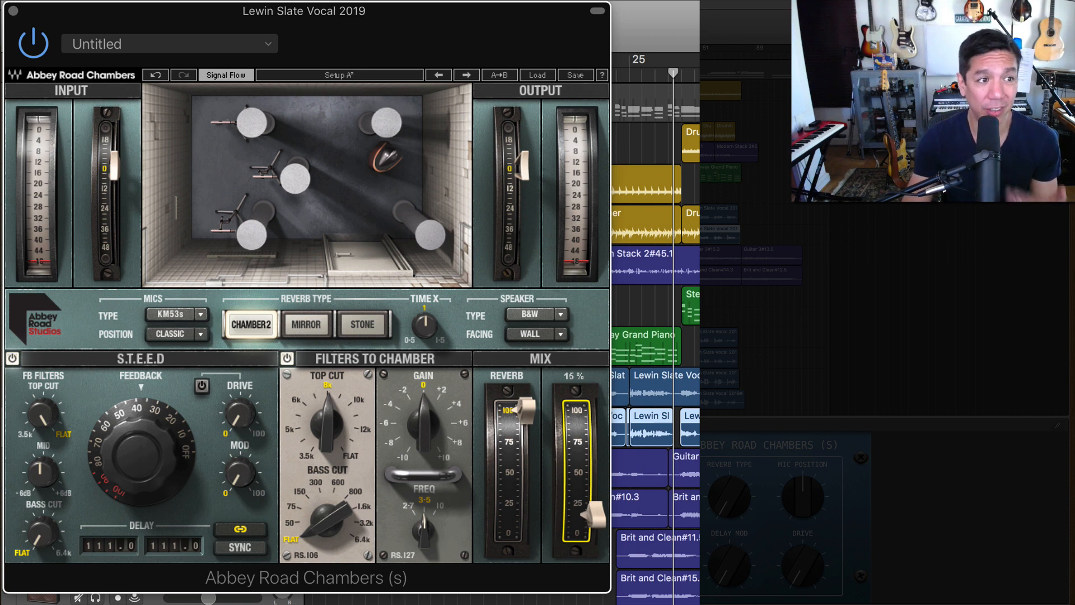
left_click(37, 48)
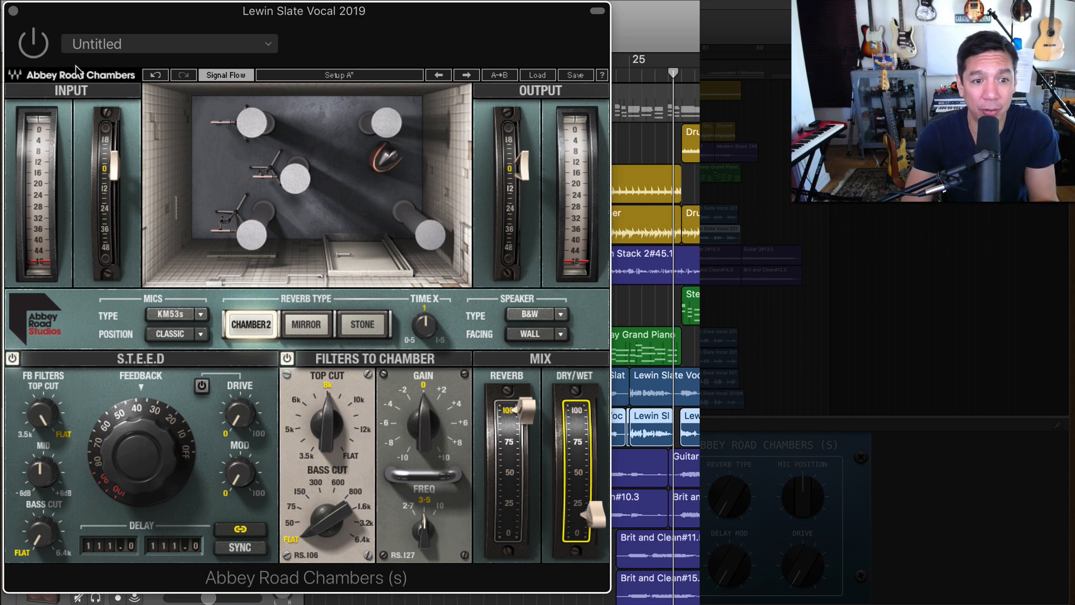
left_click(630, 74)
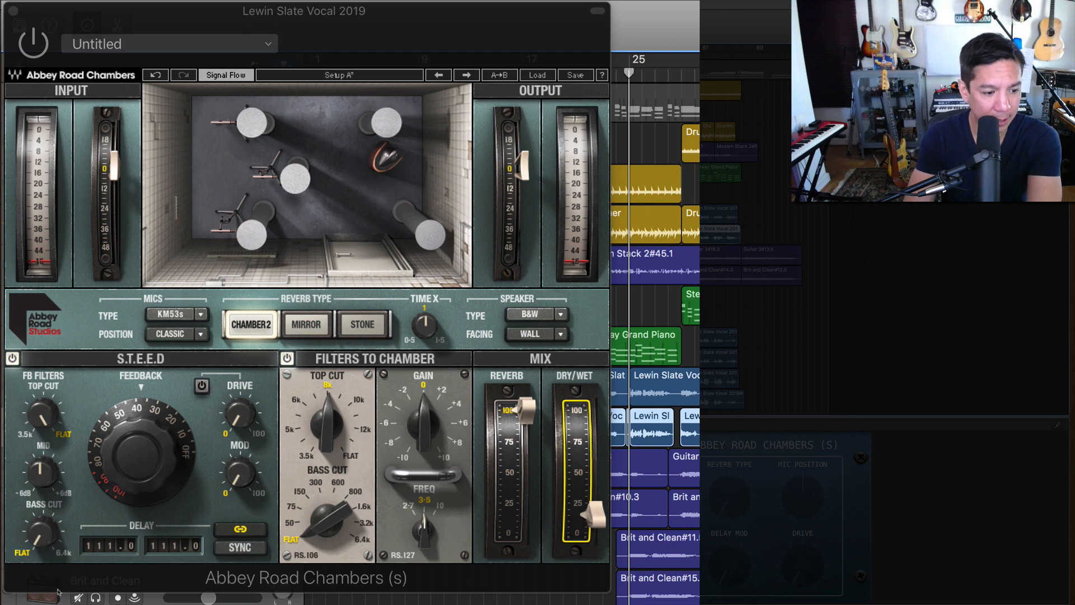
key("space")
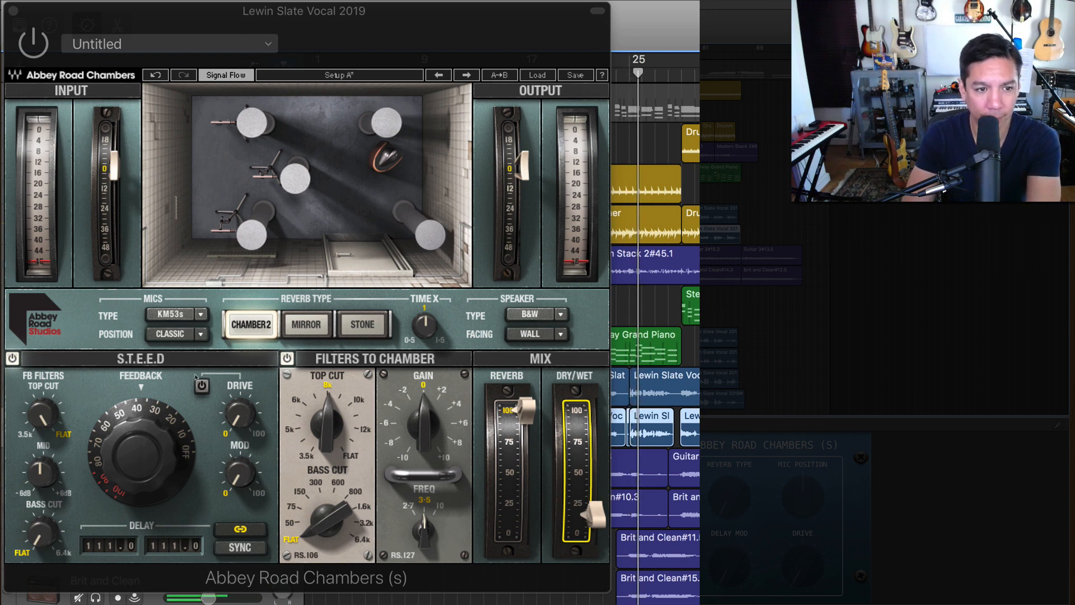
left_click(33, 43)
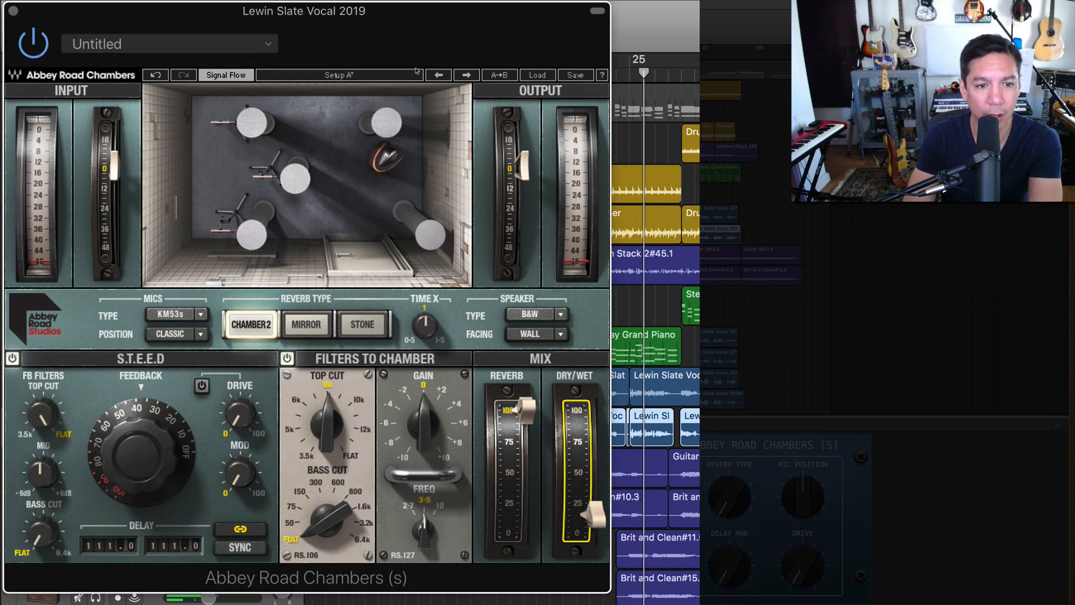
left_click(631, 79)
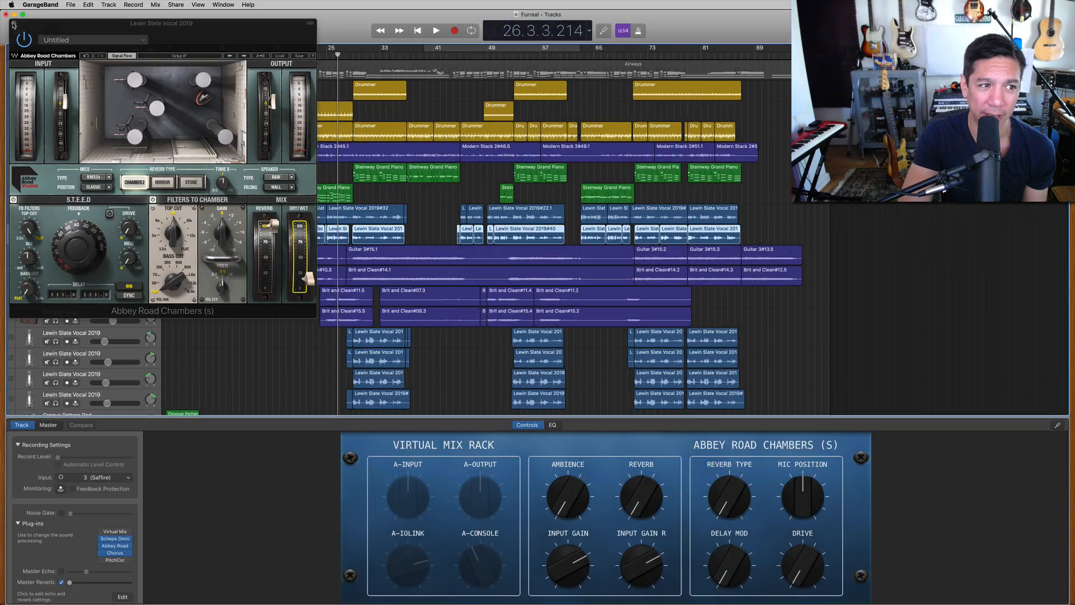
- Close Abbey Road Chambers and examine the second vocal track's Chorus plug-in settings
left_click(13, 25)
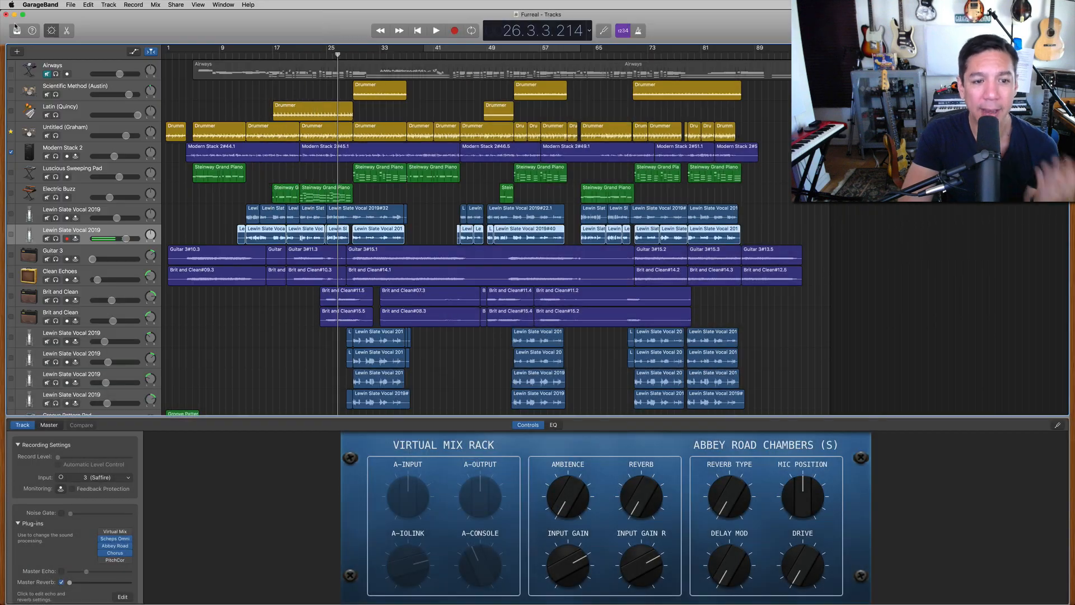
left_click(118, 557)
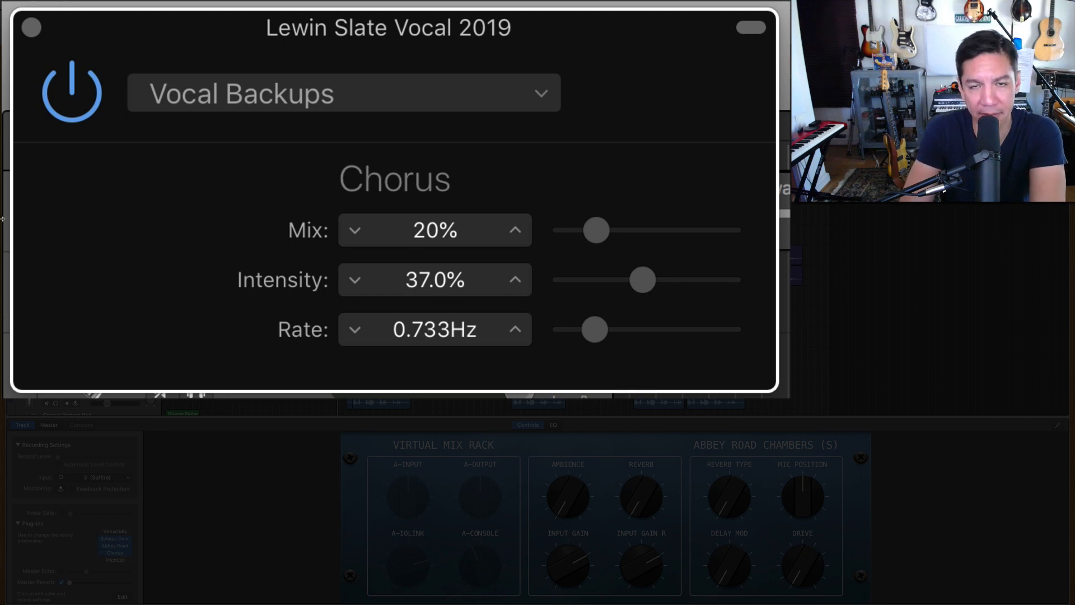
left_click(33, 29)
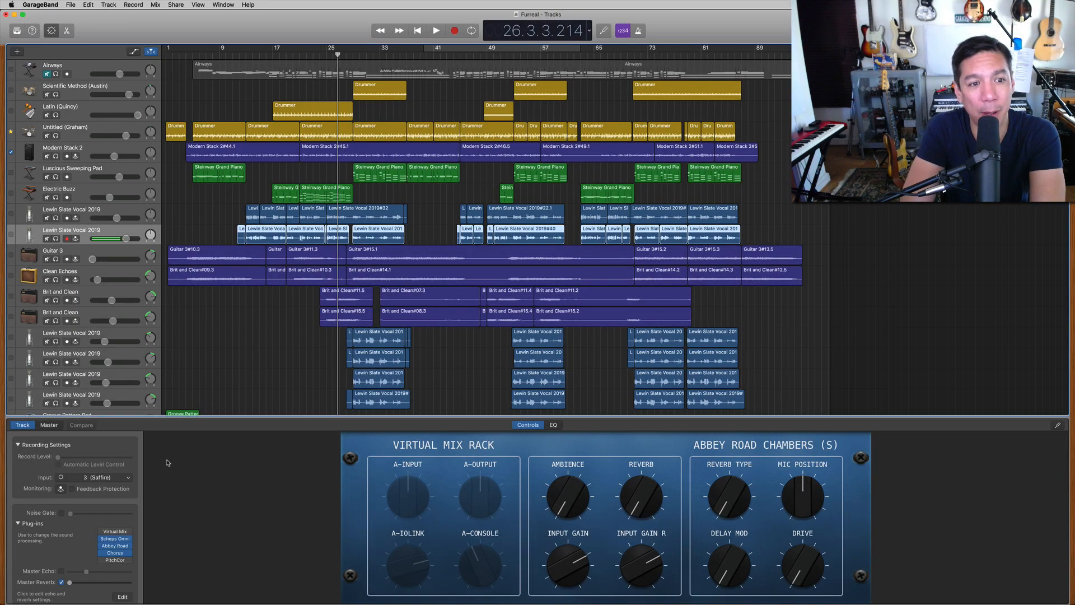
- Solo the Guitar 3 and Clean Echoes tracks, play them from bar 4 to just past bar 7, and unsolo them
left_click(187, 54)
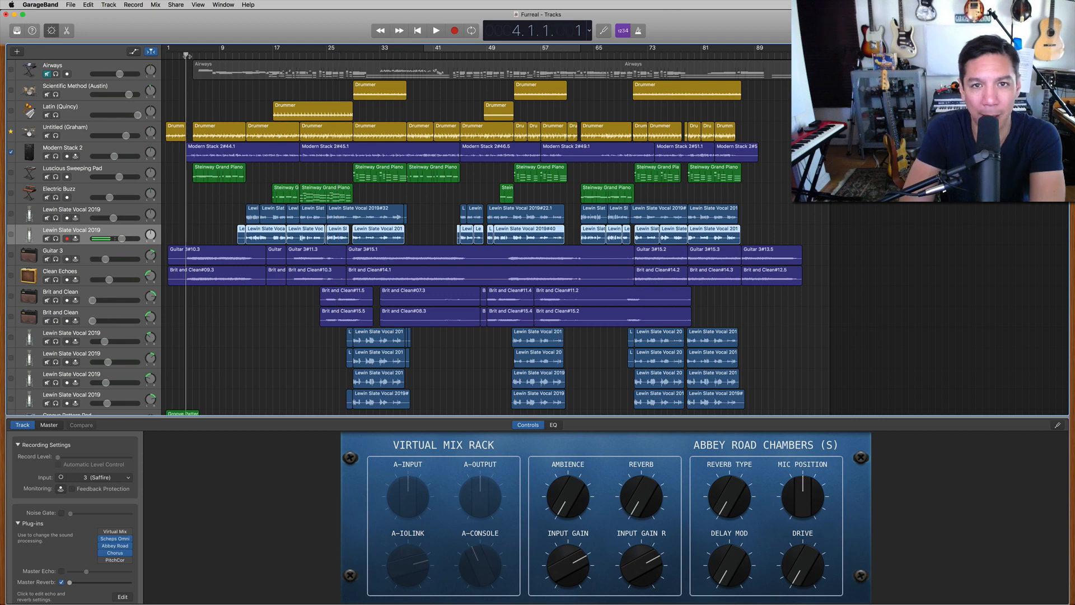
left_click(95, 253)
left_click(55, 259)
left_click(55, 279)
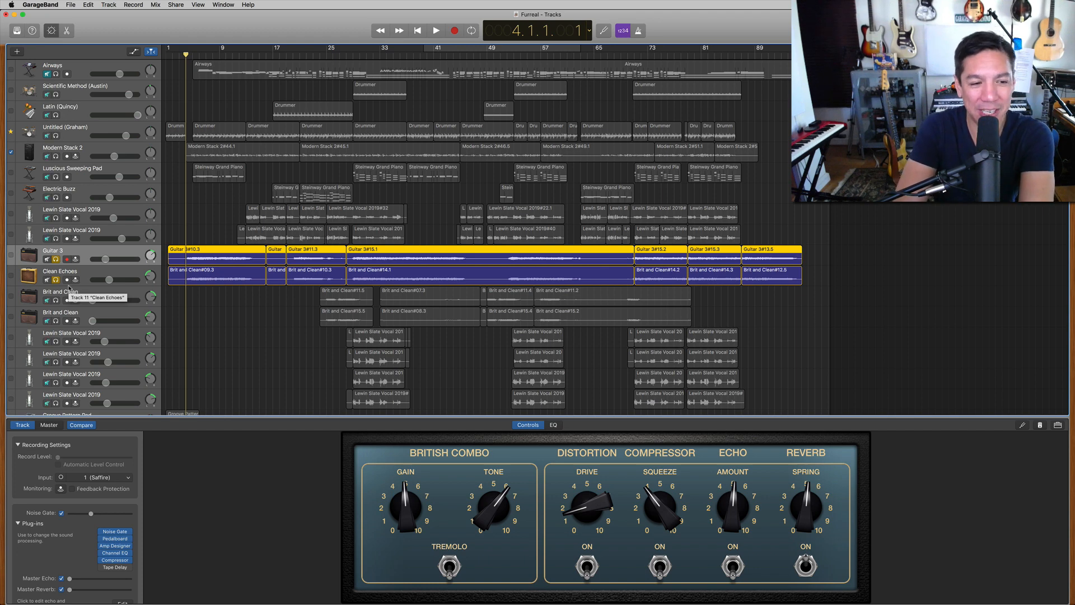
key("space")
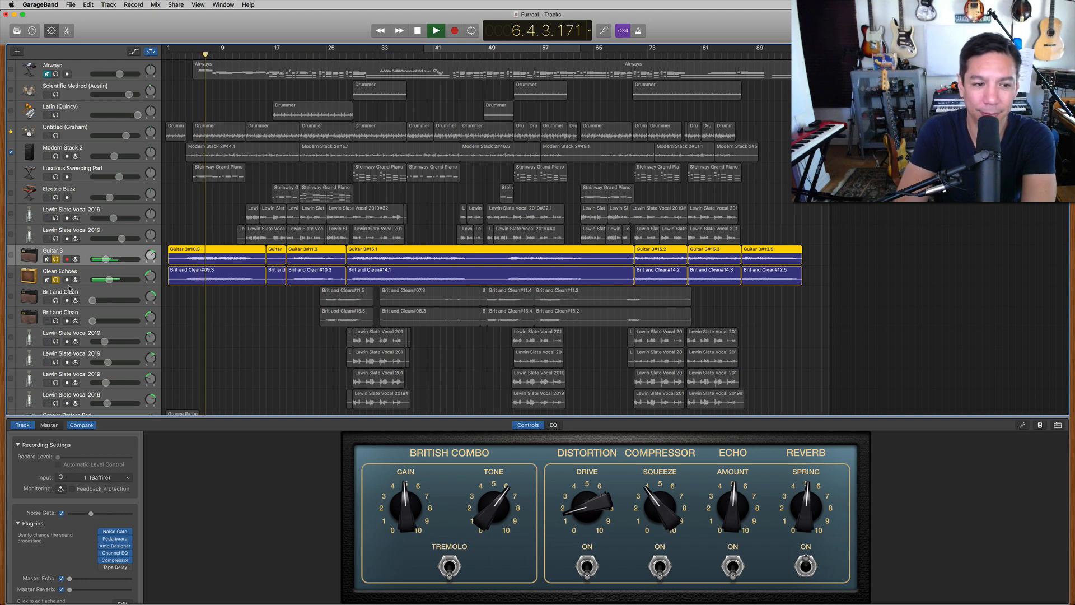
key("space")
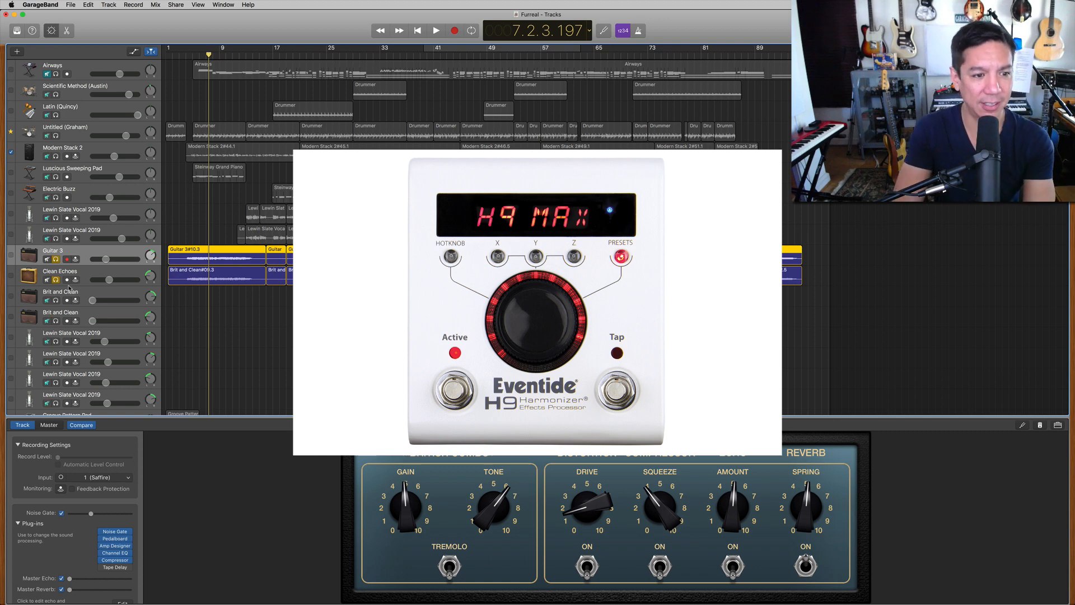
left_click(56, 259)
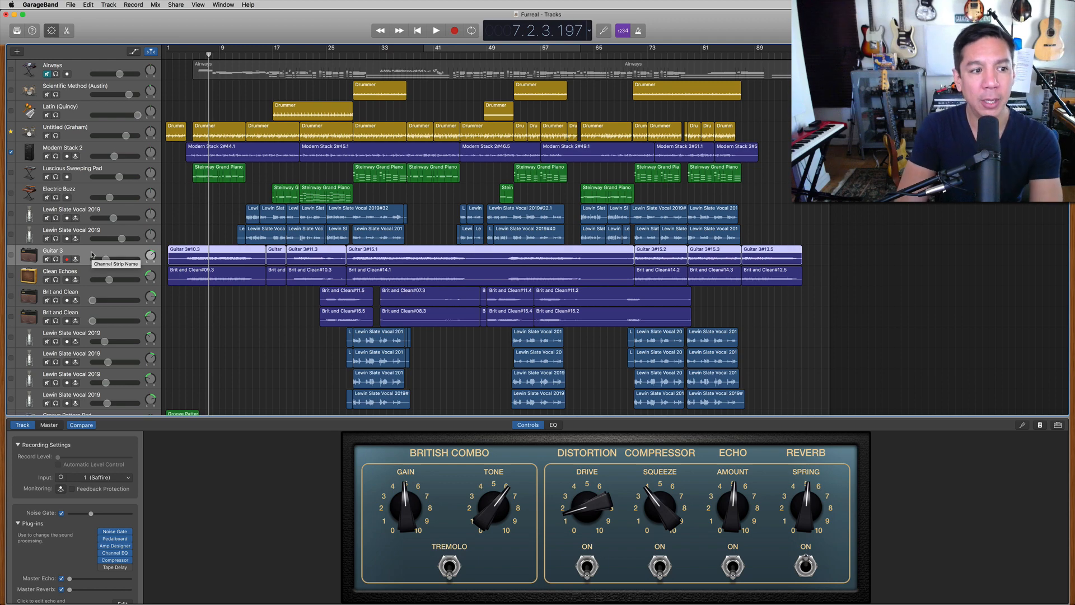
- Compare the amp controls and Library patches of the Guitar 3 and Clean Echoes tracks
left_click(16, 31)
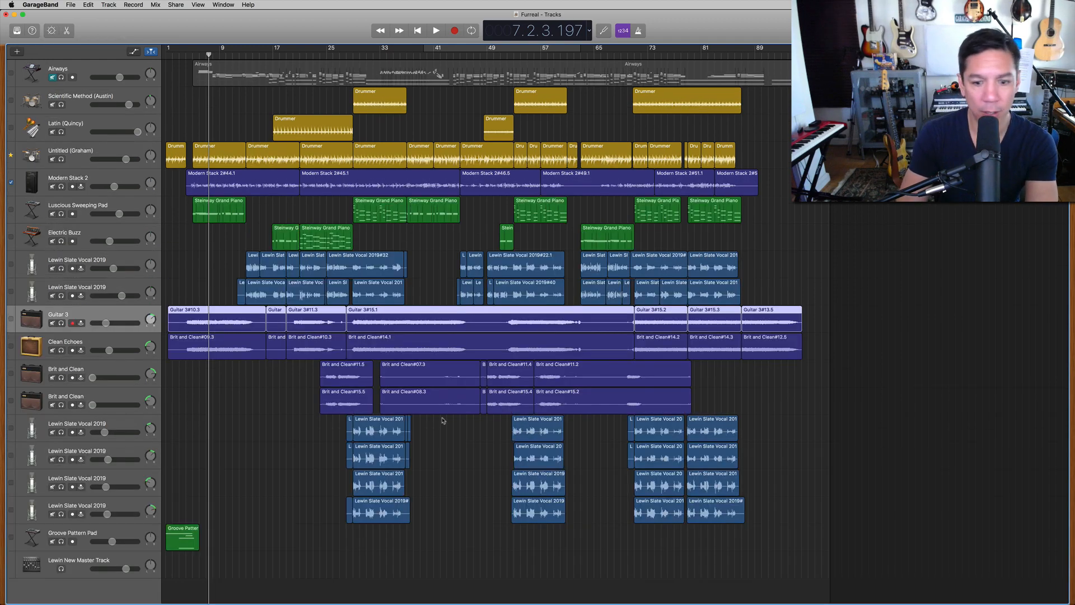
left_click(53, 32)
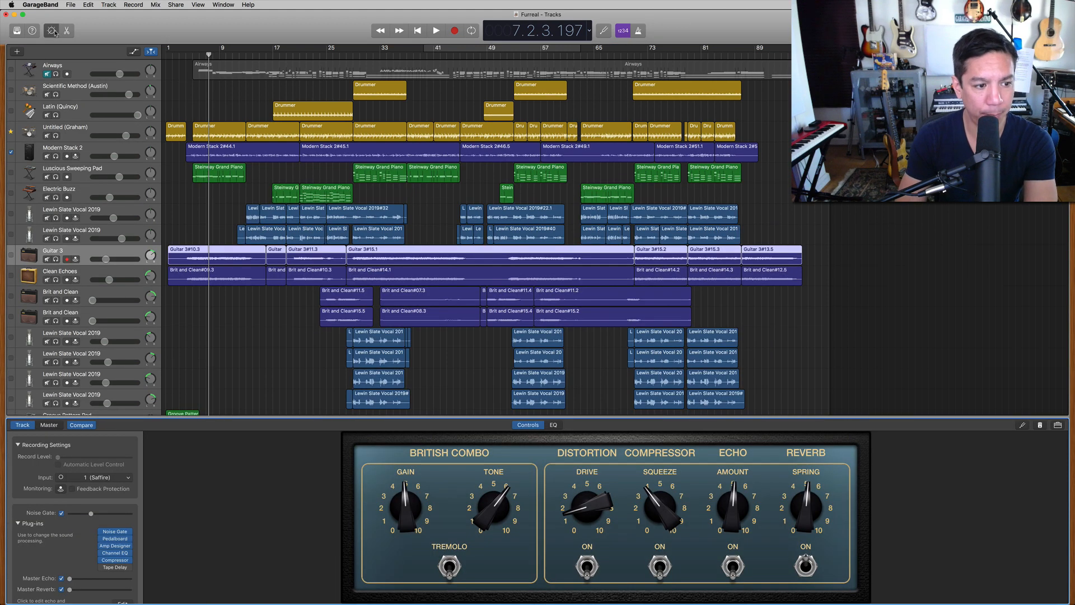
left_click(81, 274)
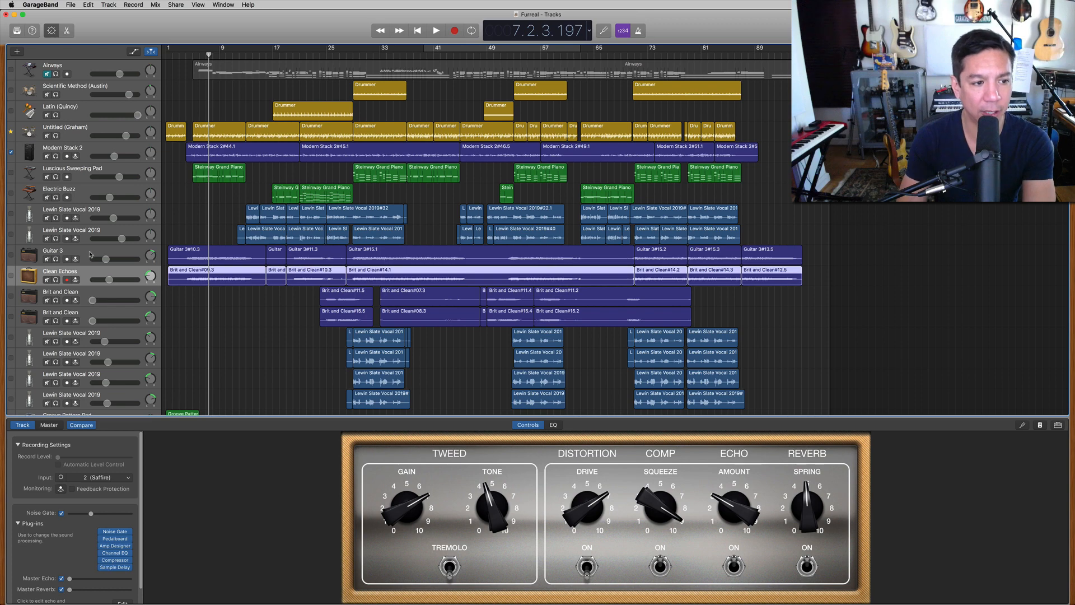
left_click(91, 255)
left_click(18, 31)
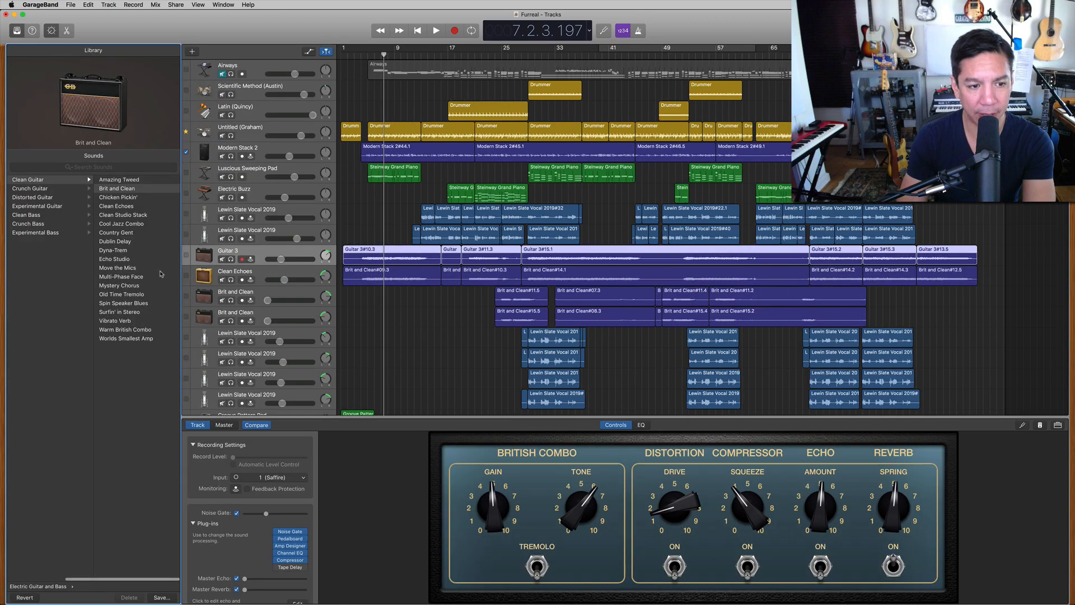
left_click(261, 273)
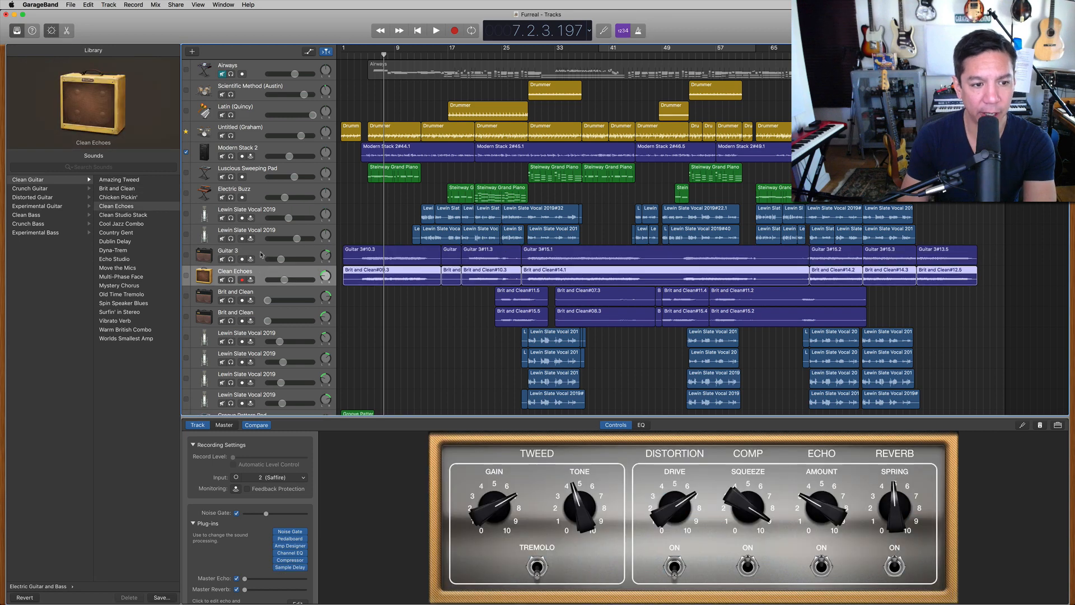
left_click(260, 254)
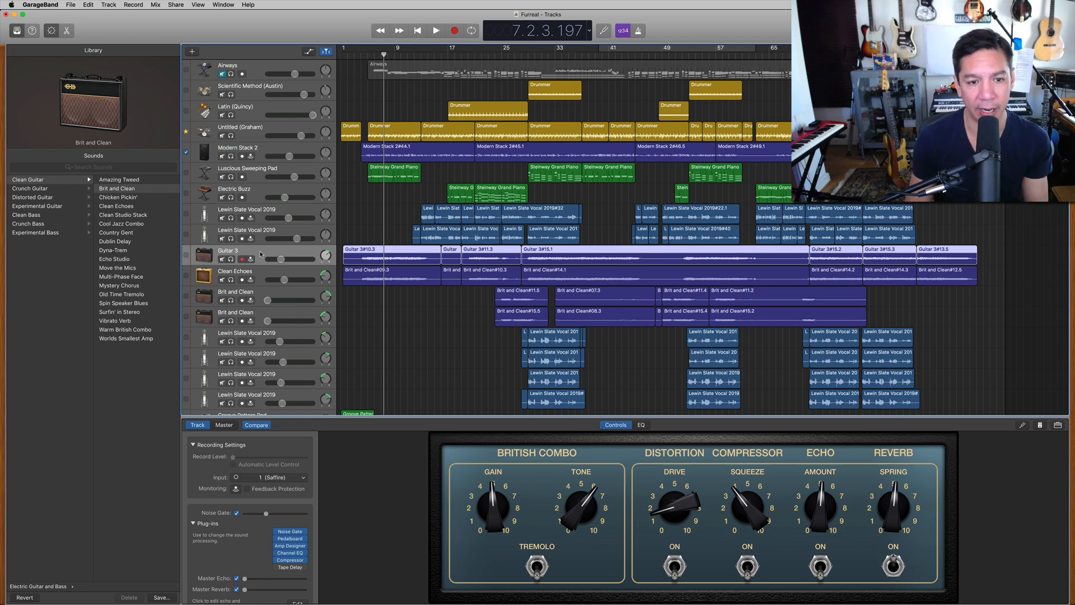
- Examine the Amp Designer settings of both Brit and Clean guitar tracks
left_click(266, 296)
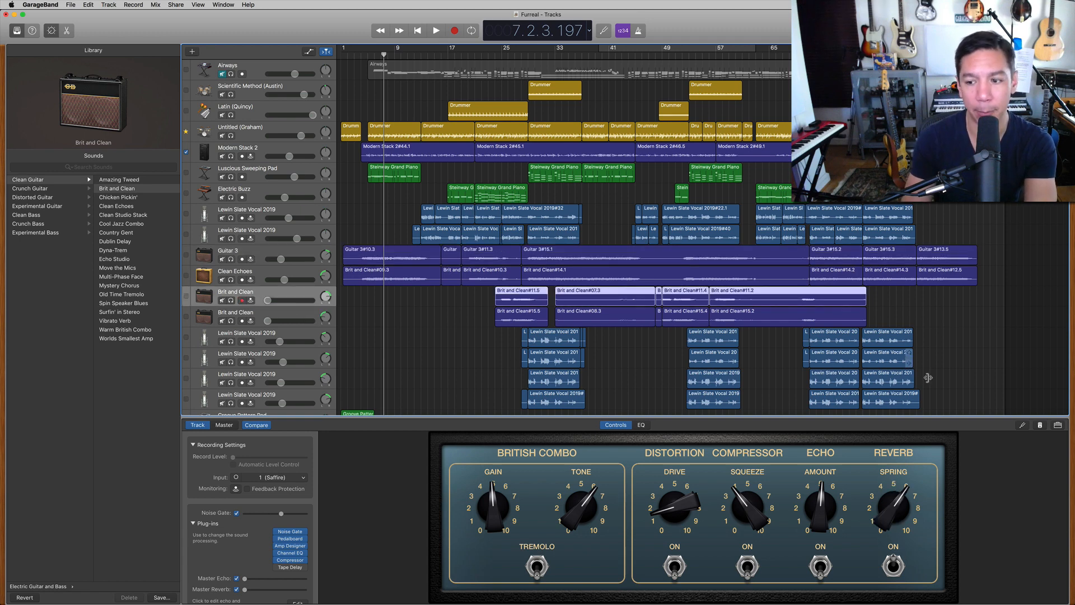
left_click(1056, 426)
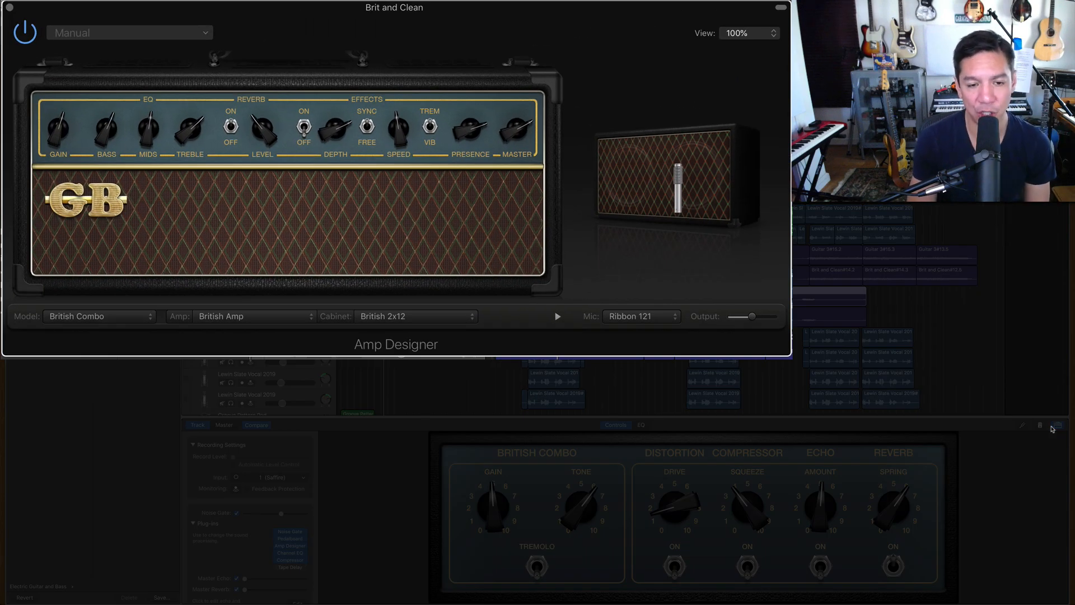
key("Down")
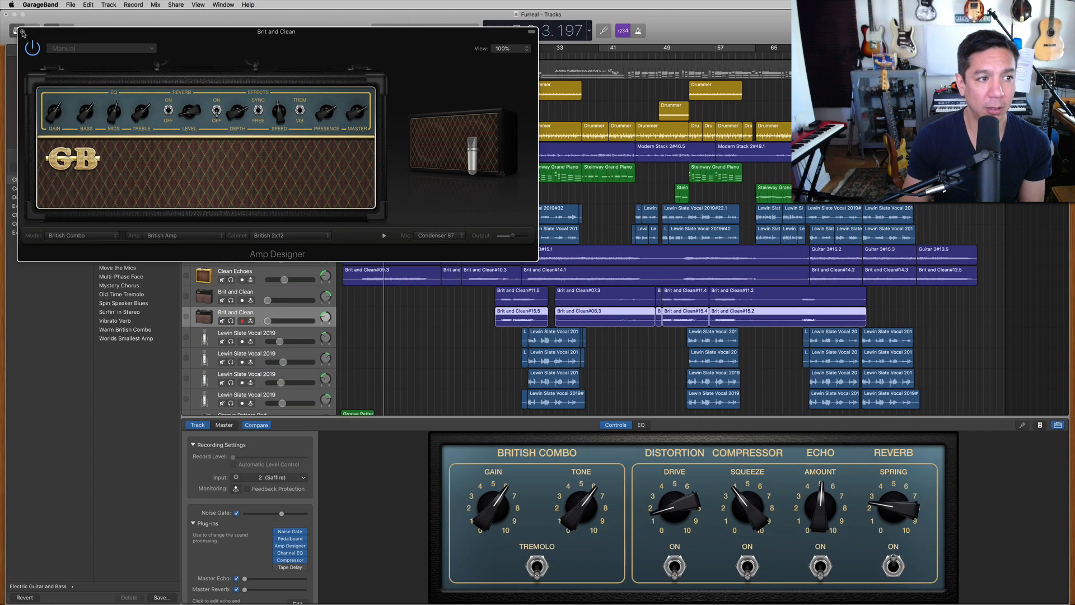
left_click(22, 32)
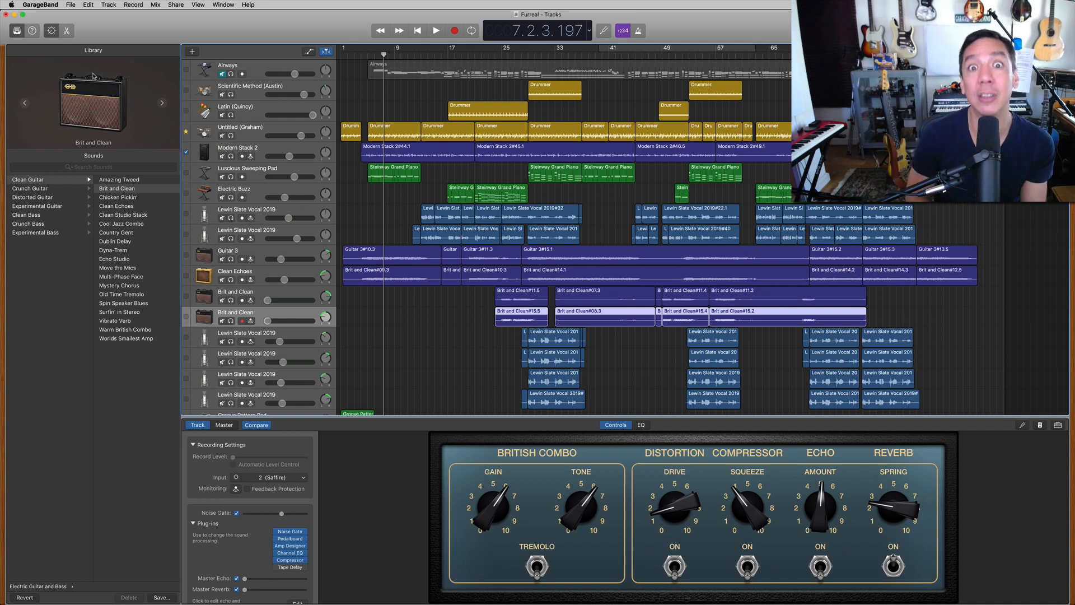
- Solo both Brit and Clean tracks, play them from bar 24 to just past bar 26, and unsolo them
key("s")
left_click(496, 52)
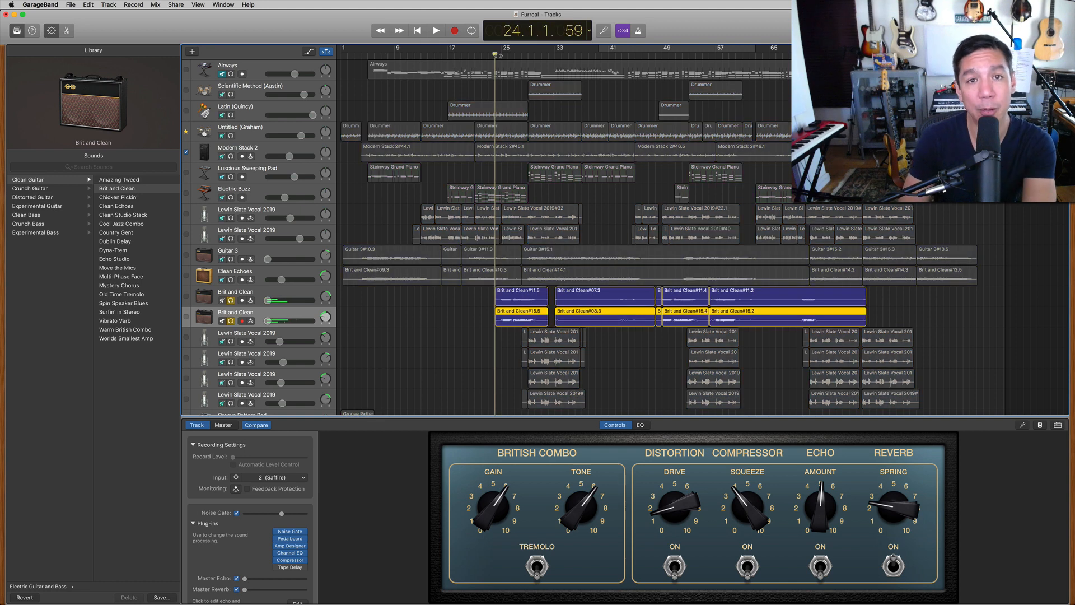
key("space")
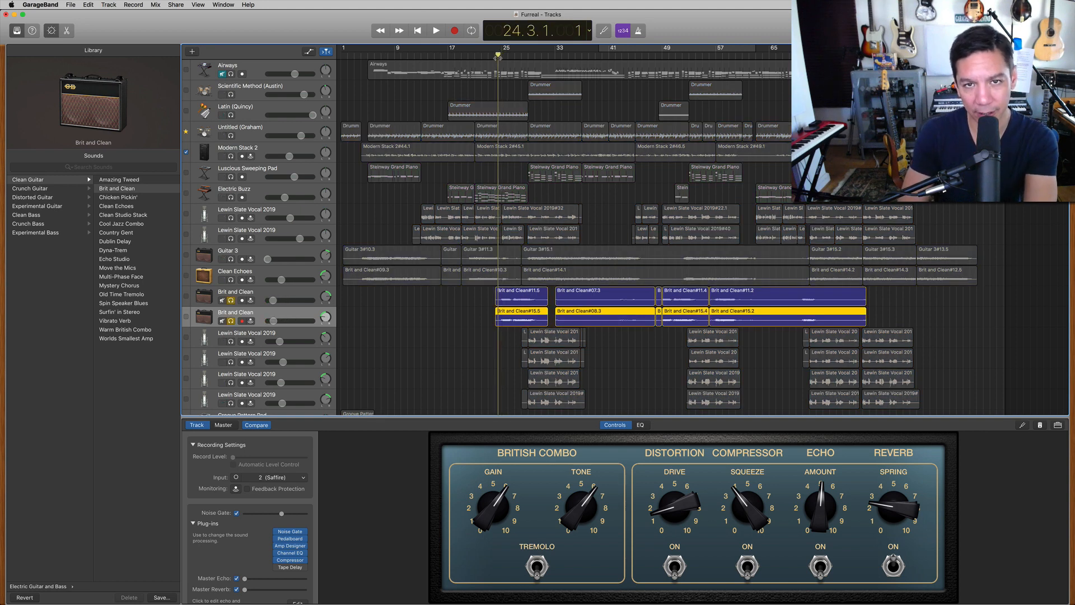
key("space")
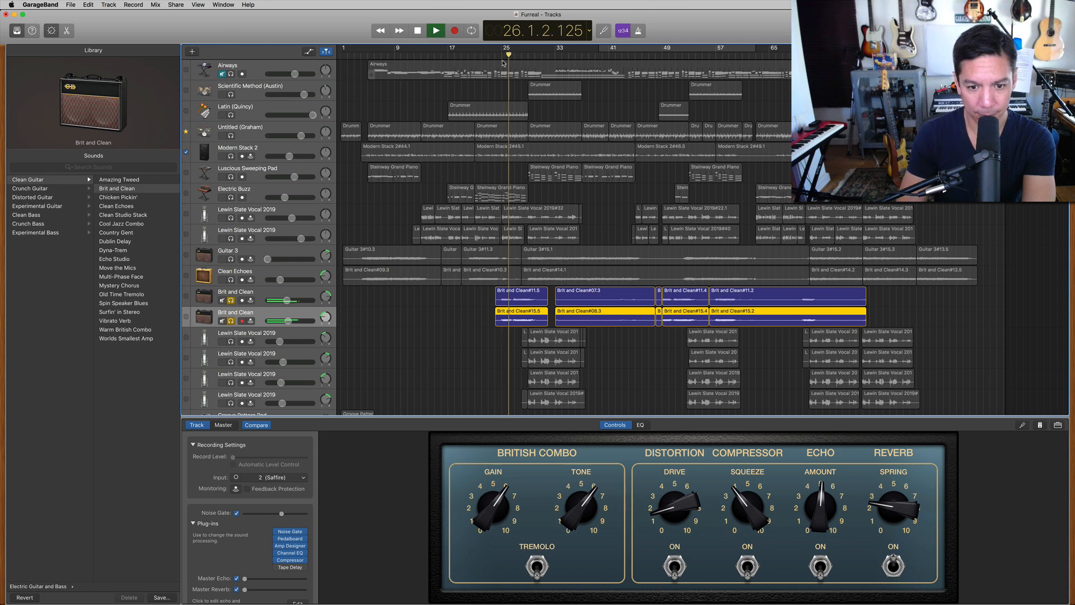
key("space")
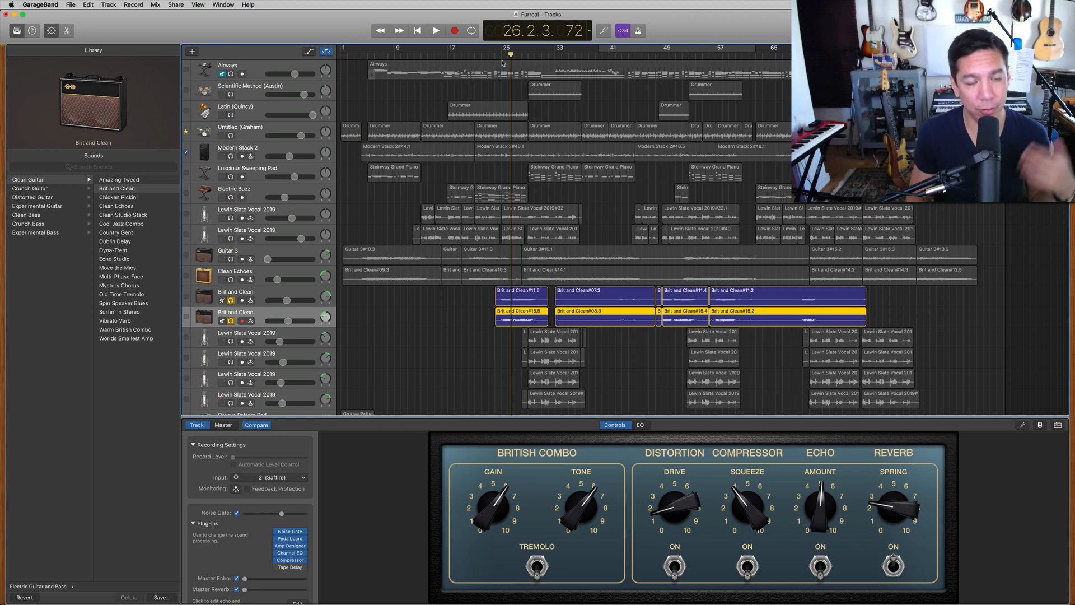
left_click(230, 300)
left_click(231, 320)
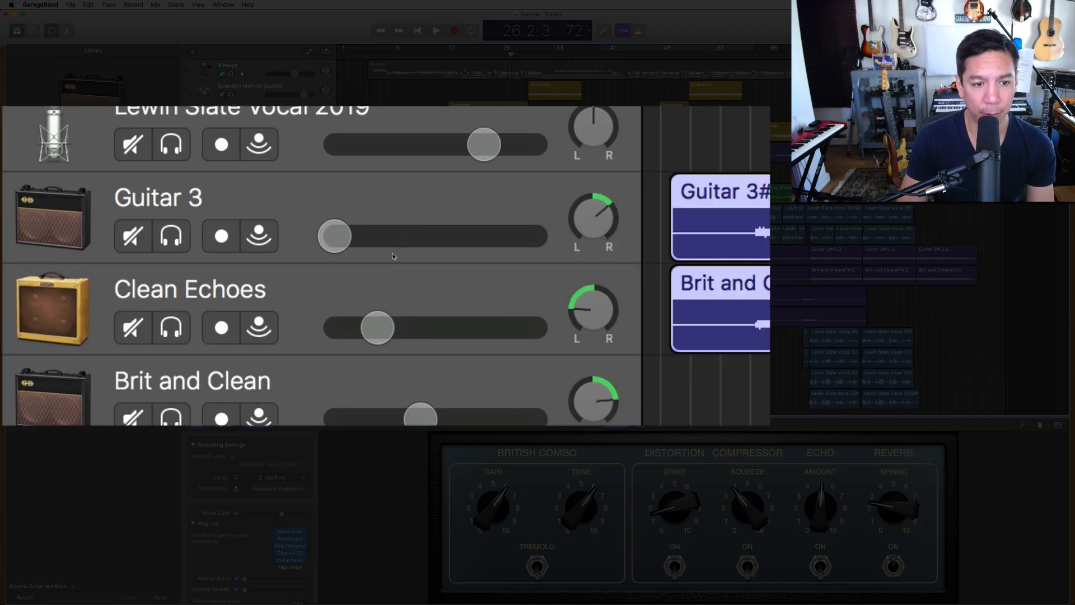
- Select the Clean Echoes track, move the playhead to bar 8, and check the pan values of Clean Echoes and Guitar 3
left_click(331, 276)
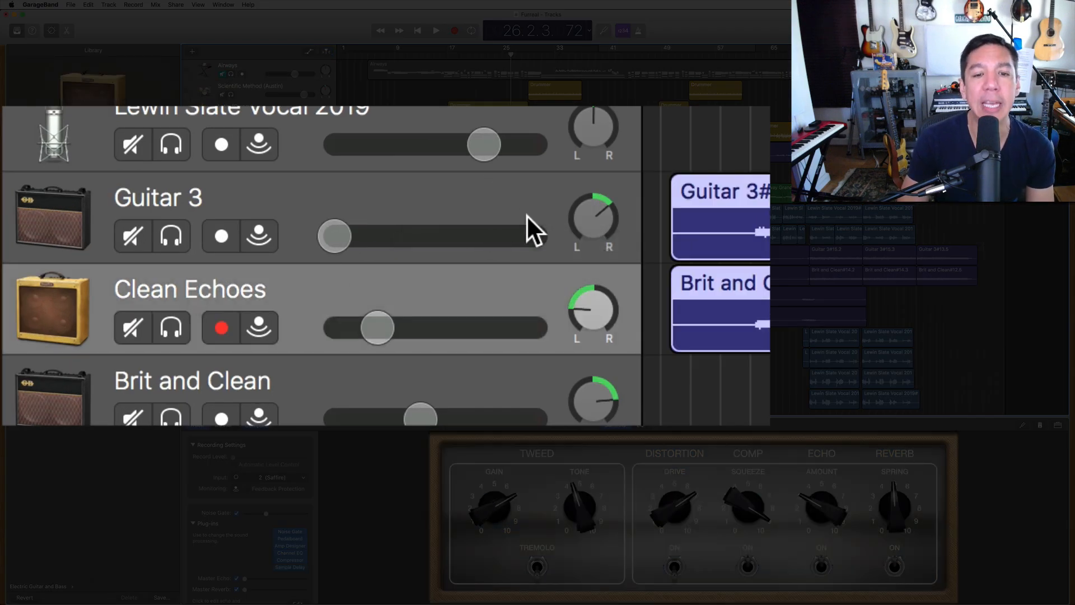
left_click(386, 56)
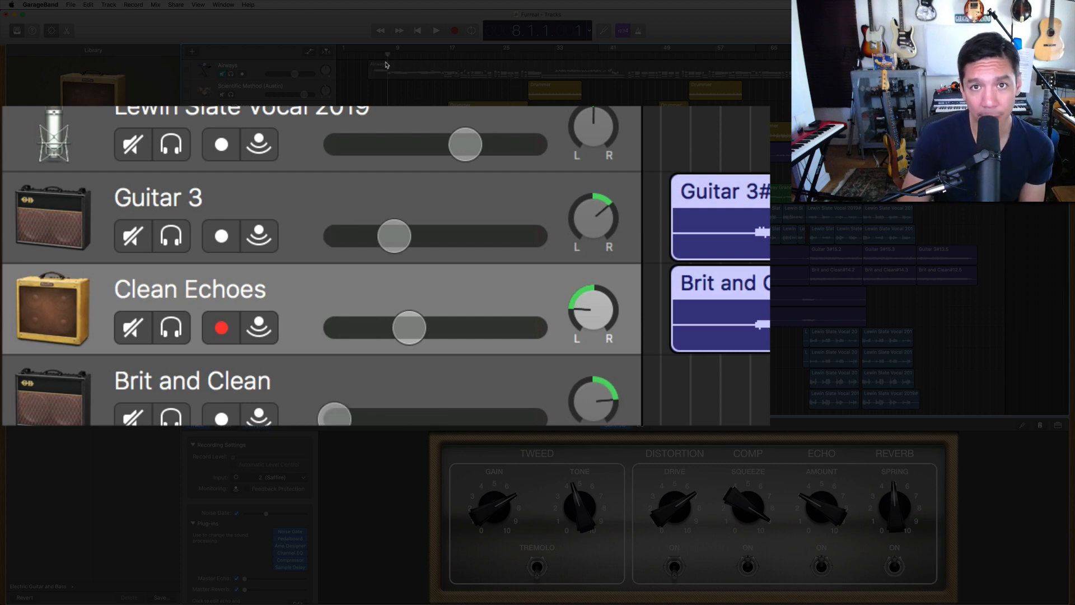
mouse_move(599, 307)
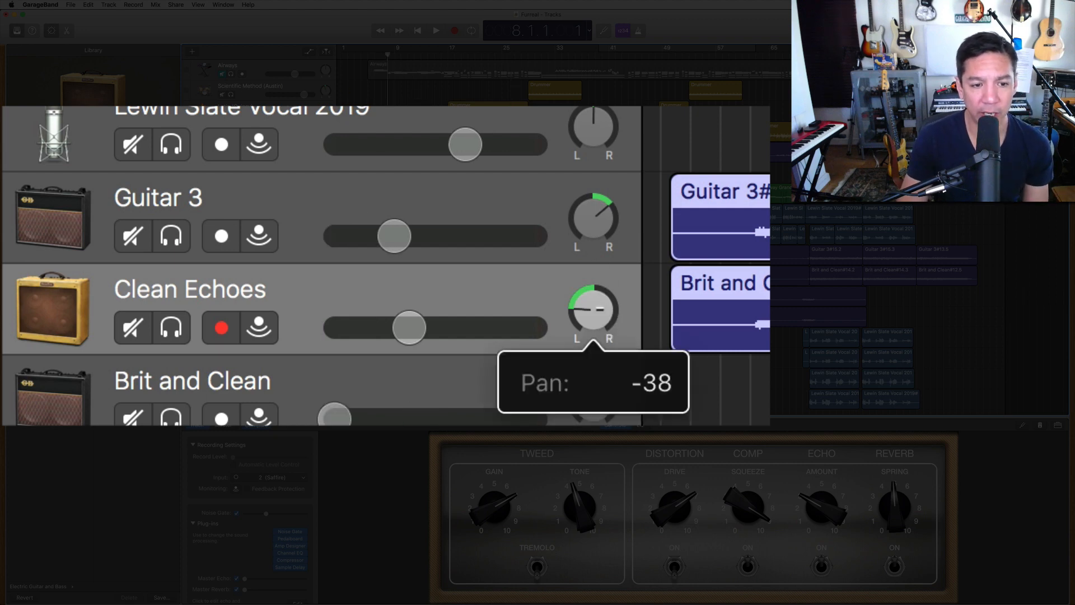
mouse_move(603, 223)
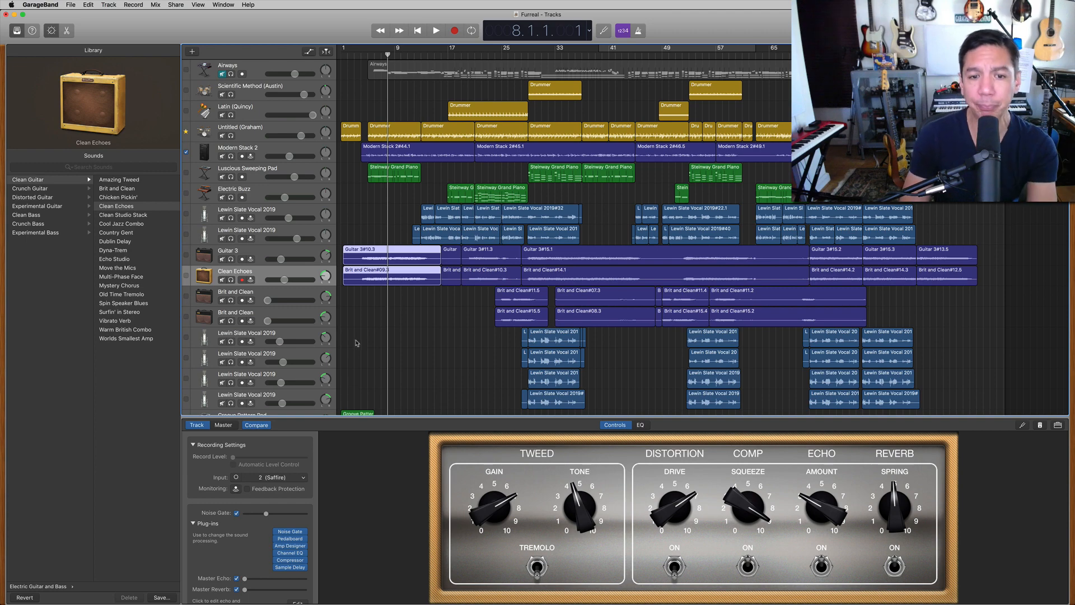
- Solo the four vocal tracks below the Brit and Clean guitars, play them from bar 29 into bar 32, and unsolo them
scroll(356, 343, "down", 2)
scroll(457, 333, "down", 2)
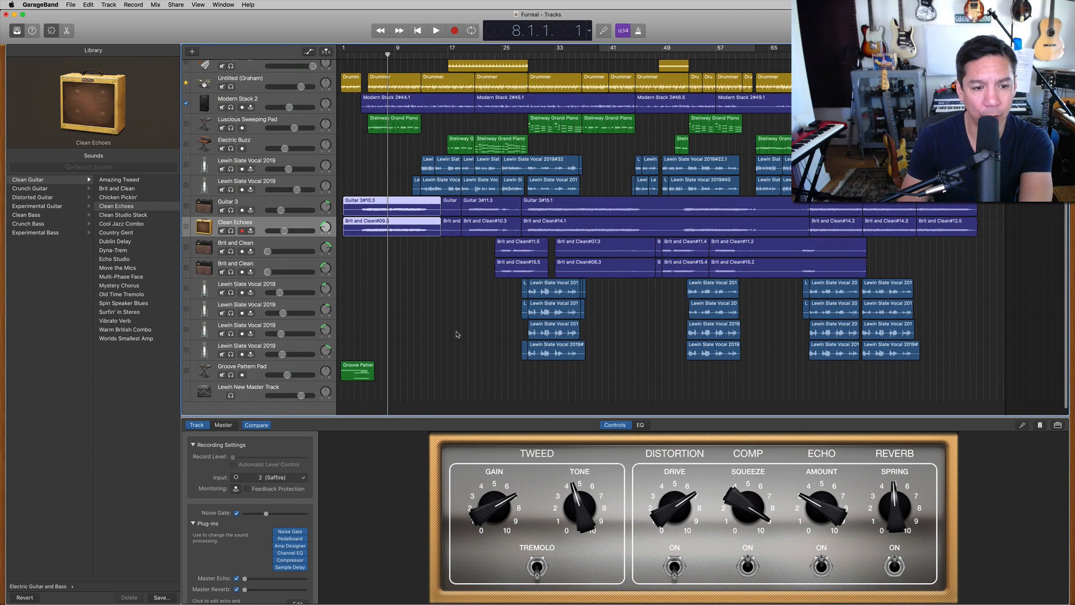
left_click(525, 54)
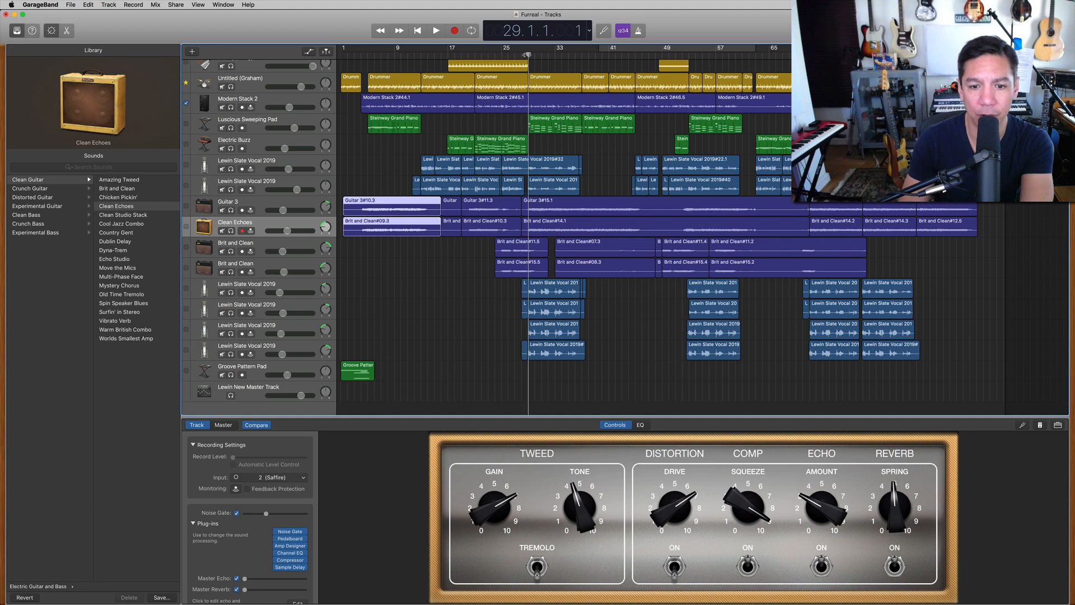
left_click_drag(230, 293, 229, 361)
key("space")
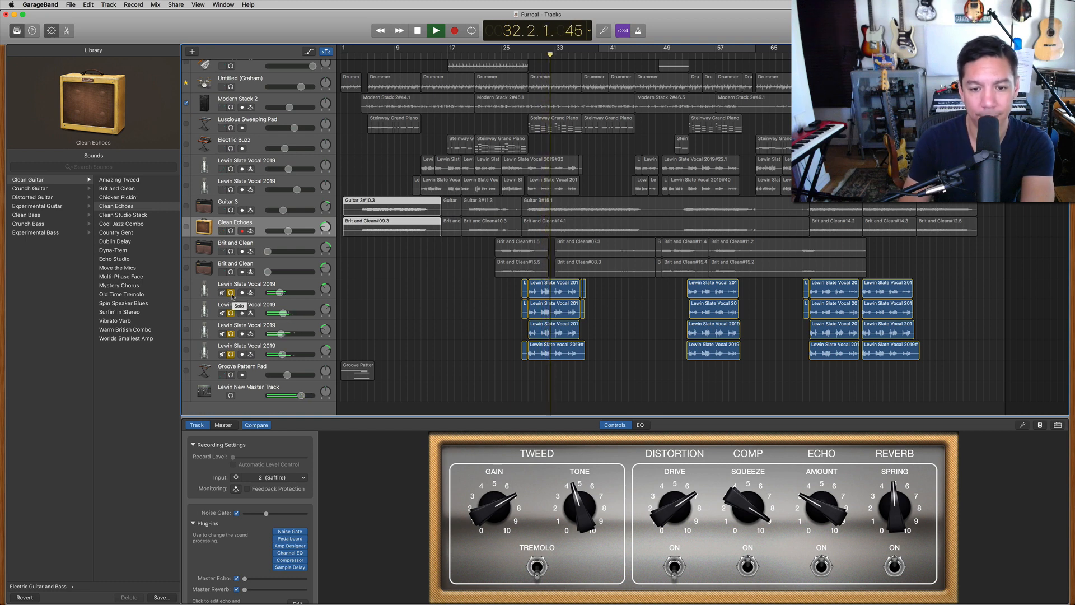
key("space")
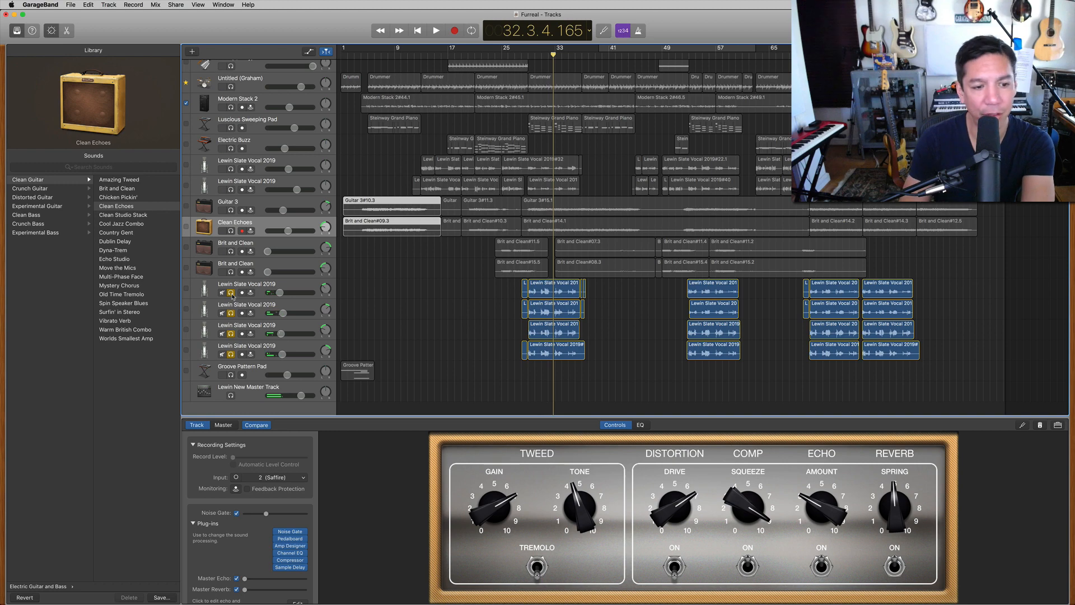
left_click_drag(231, 293, 232, 354)
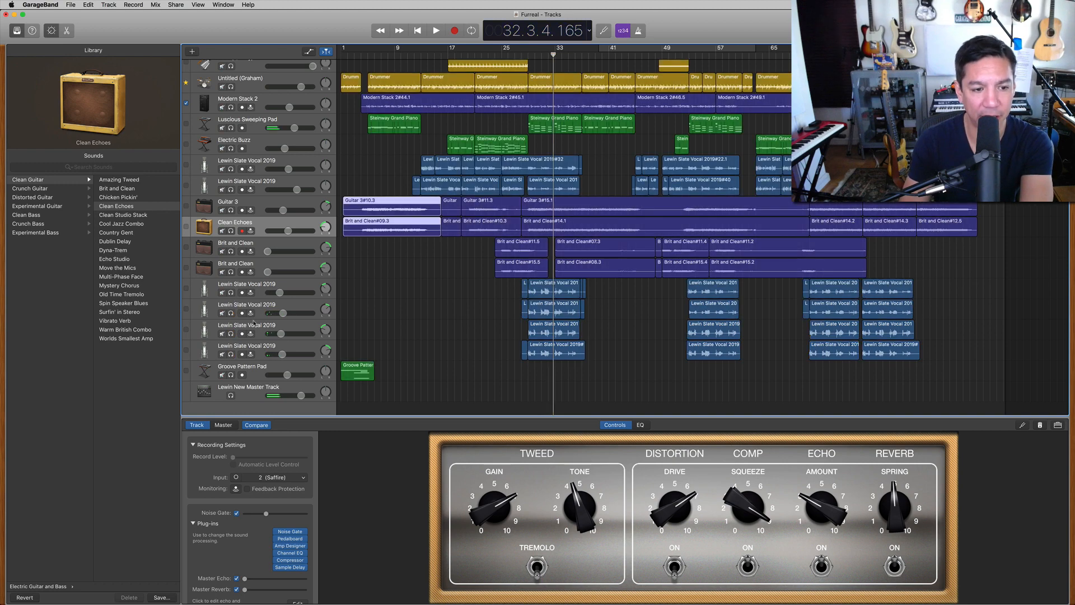
- Examine the Virtual Mix Rack and Little AlterBoy plug-ins on the first vocal track below the Brit and Clean guitars
left_click(293, 286)
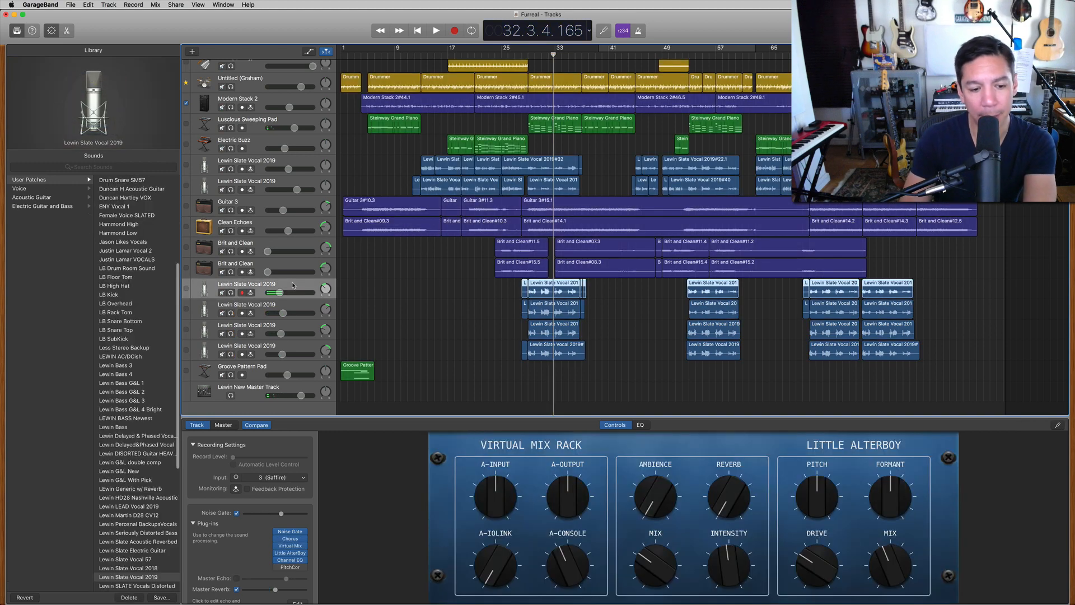
left_click(291, 546)
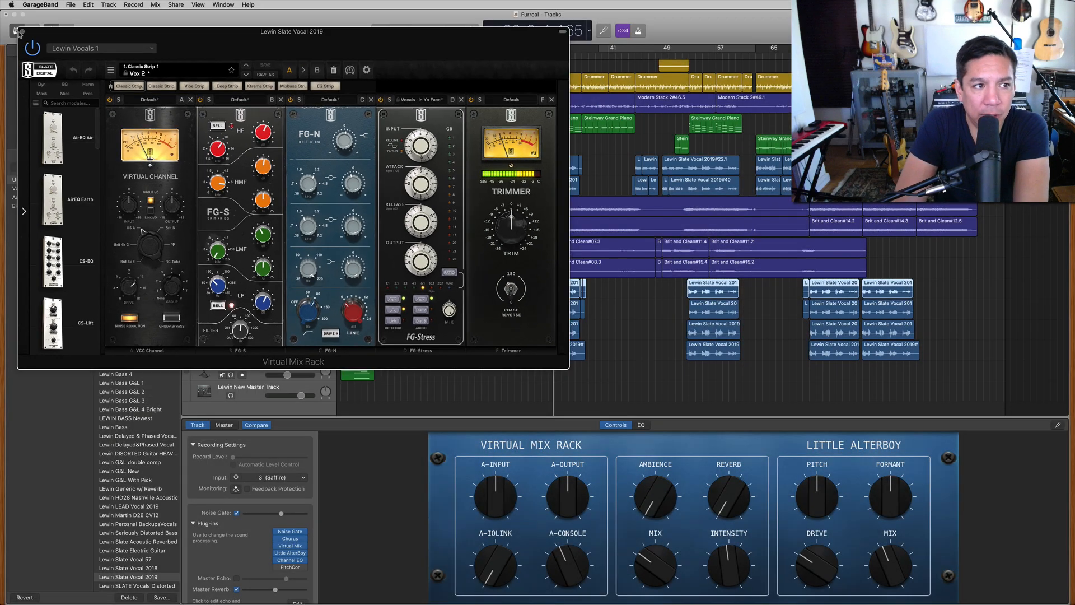
left_click(20, 32)
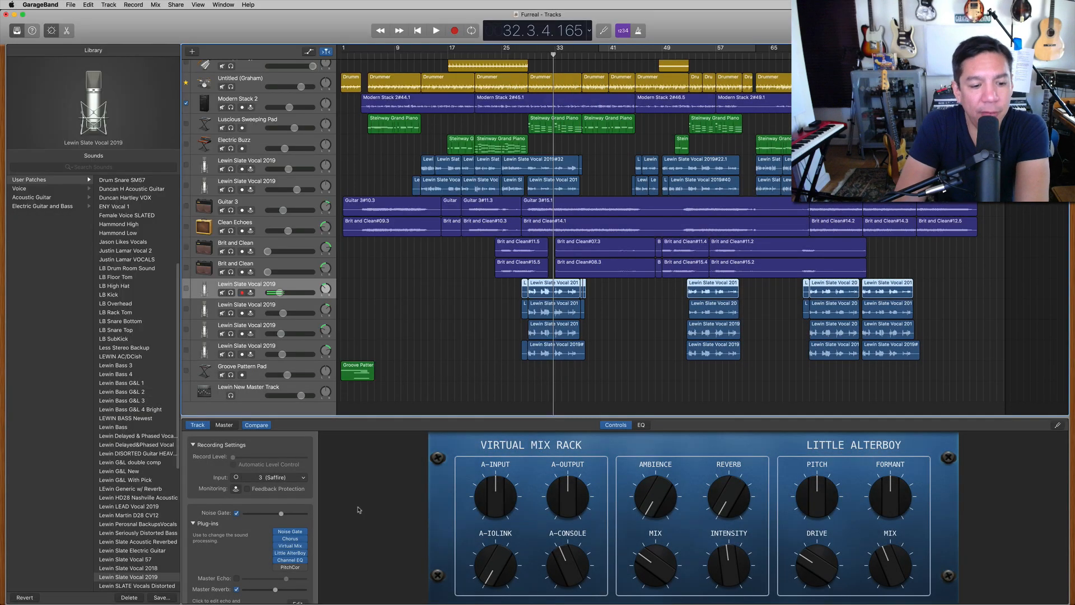
left_click(295, 553)
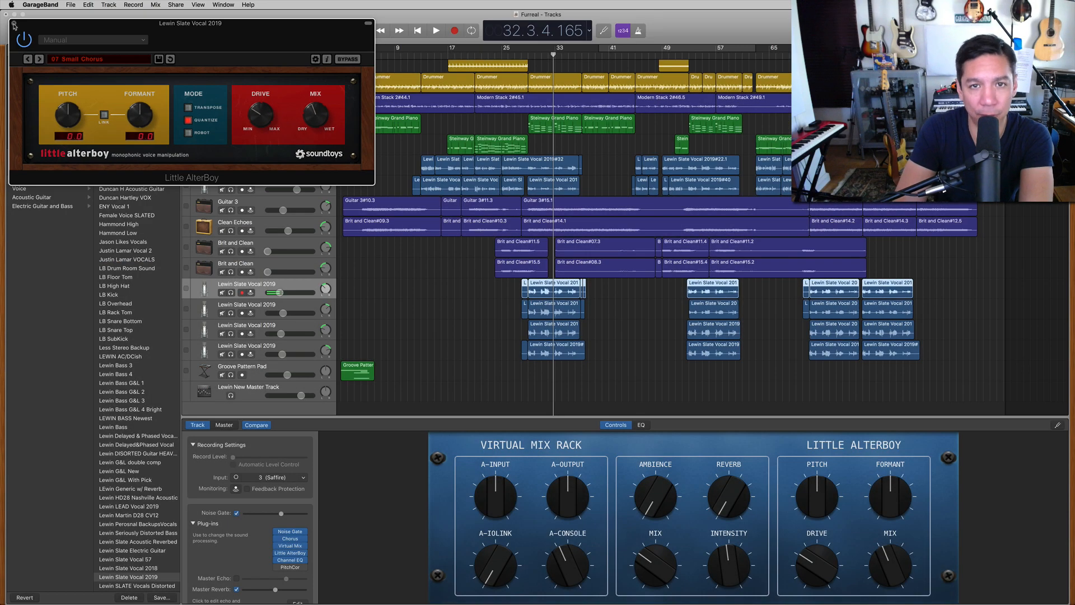
left_click(14, 24)
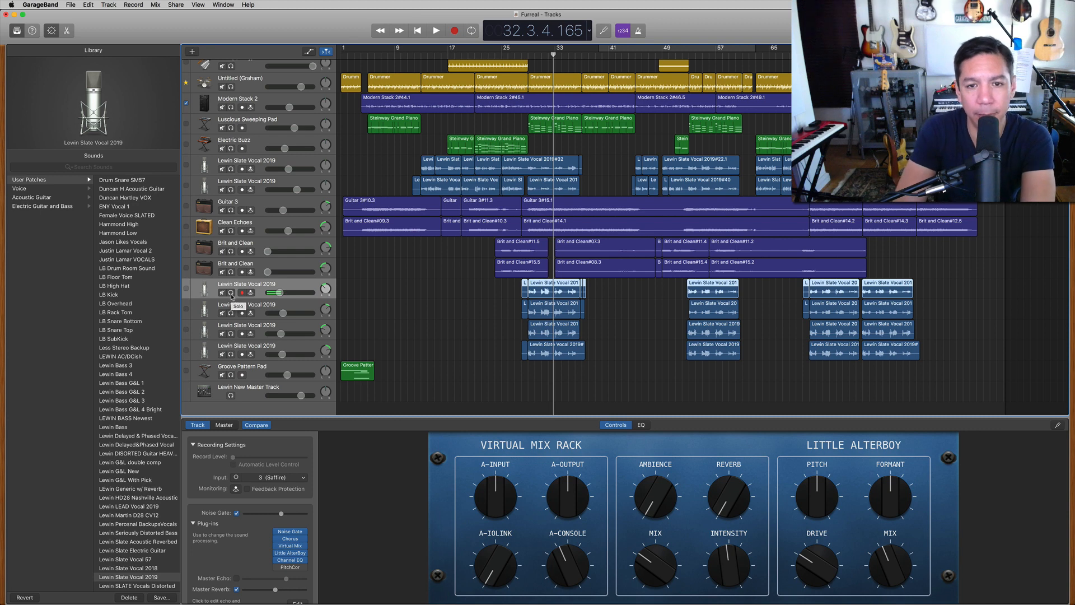
- Play the full mix from bar 32 into bar 36, and replay it from bar 29 into bar 32
key("space")
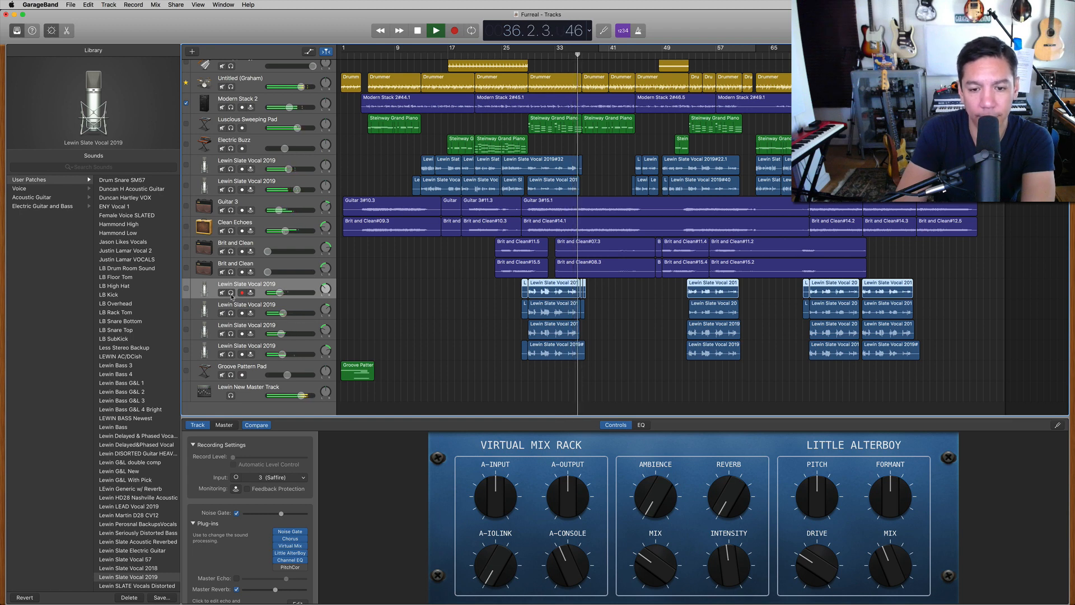
key("space")
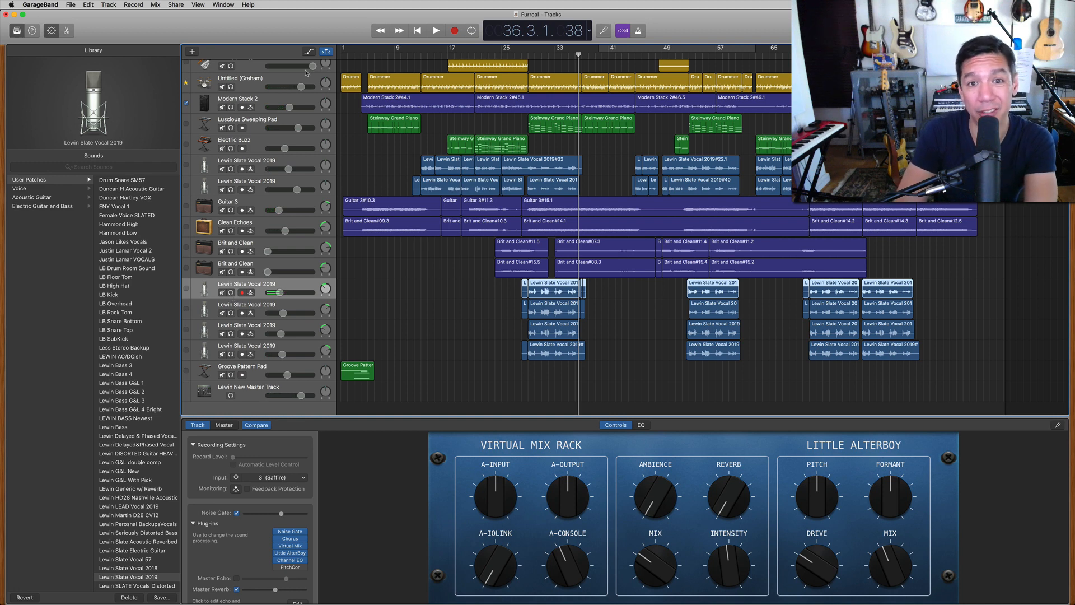
left_click(524, 56)
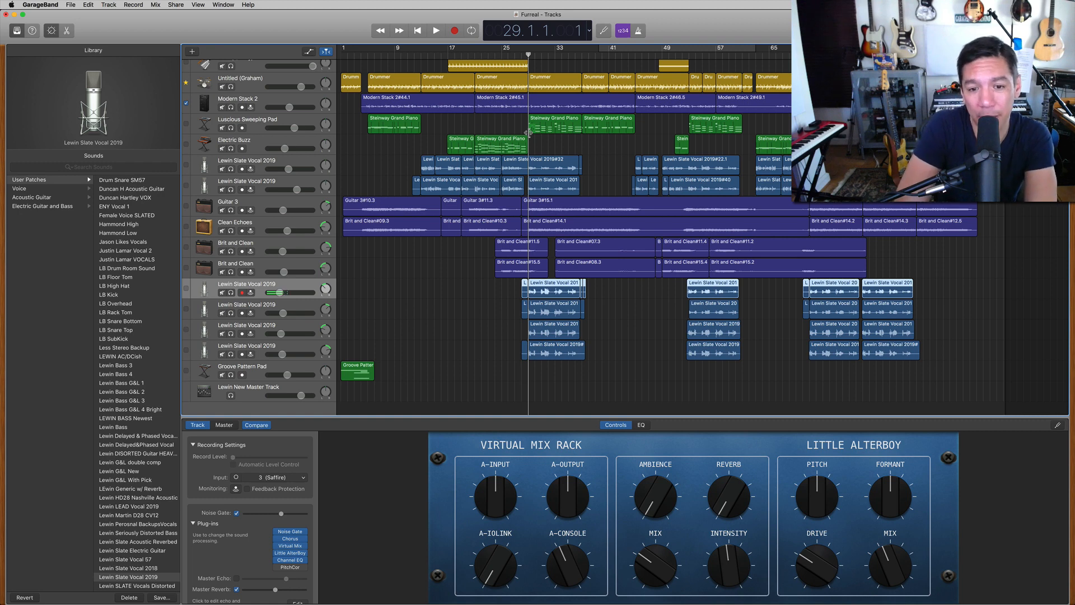
key("space")
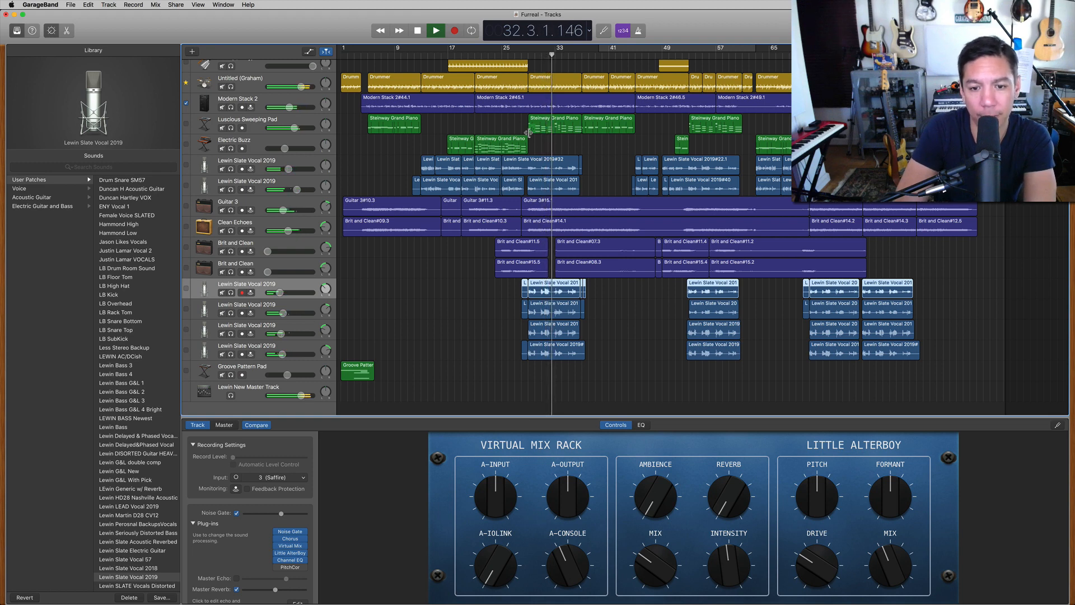
key("space")
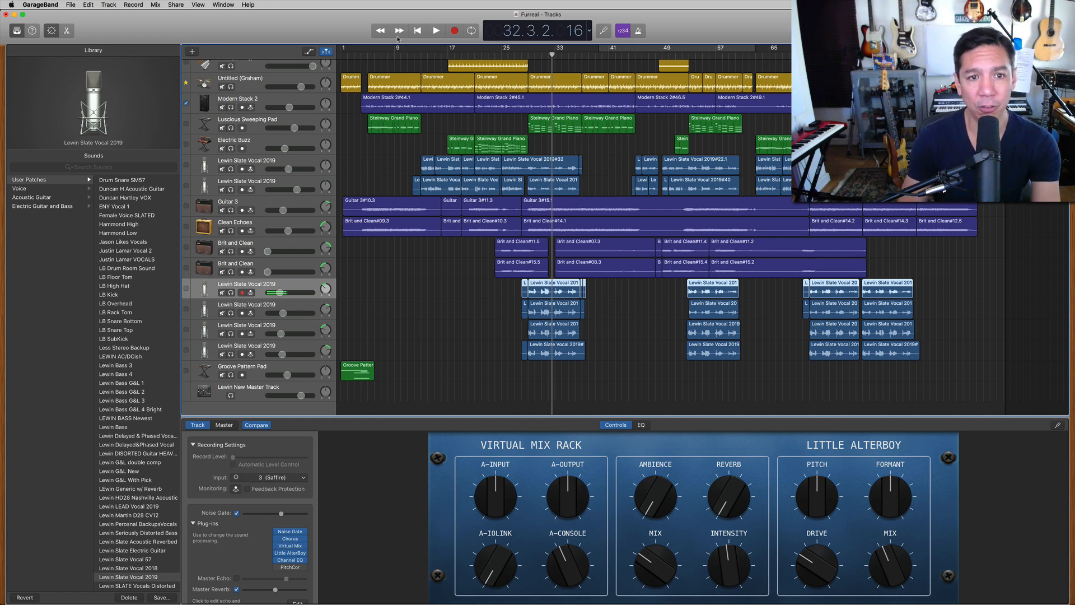
- Play the full mix from bar 13 into bar 16, and continue from there into bar 21
left_click_drag(412, 59, 421, 63)
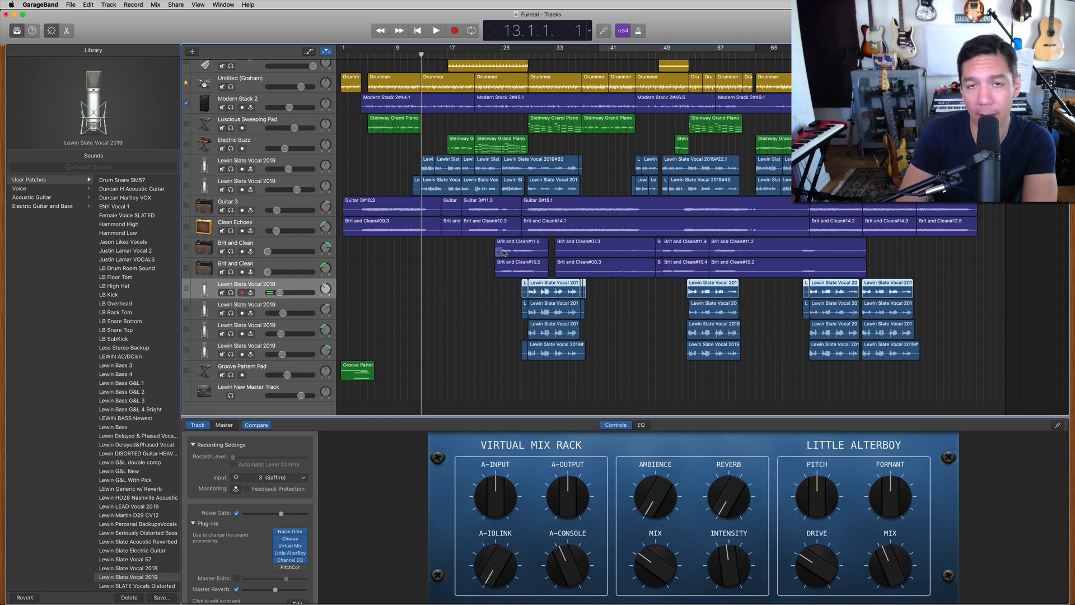
key("space")
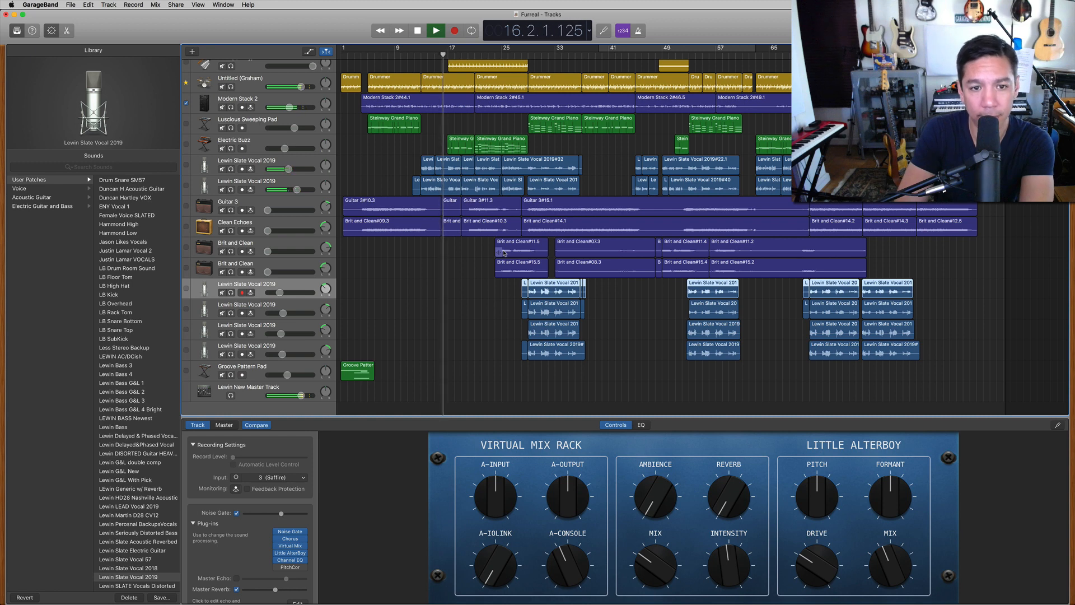
key("space")
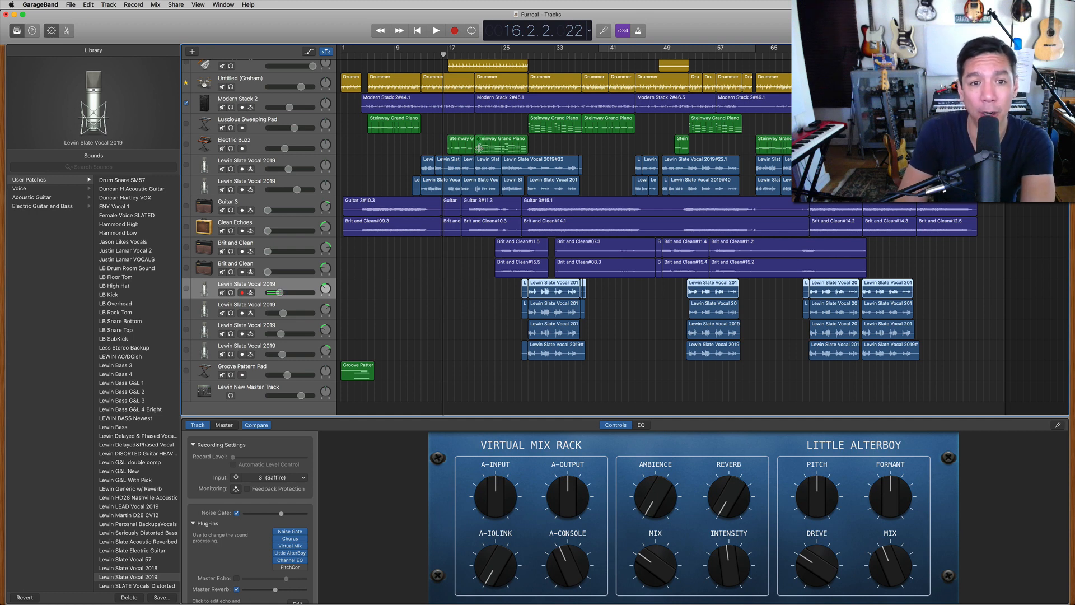
left_click_drag(444, 56, 444, 57)
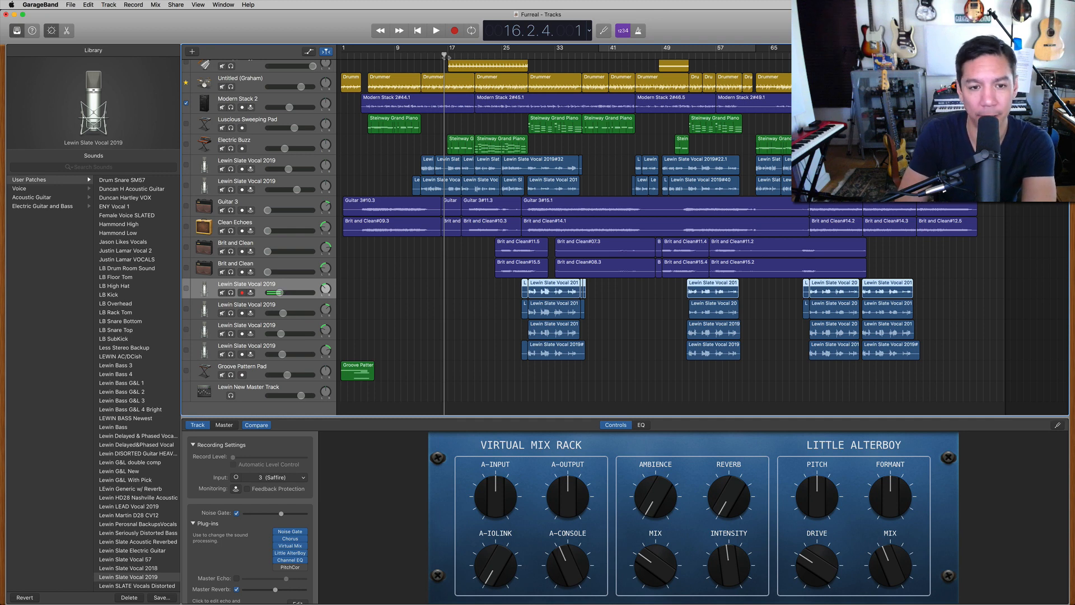
key("space")
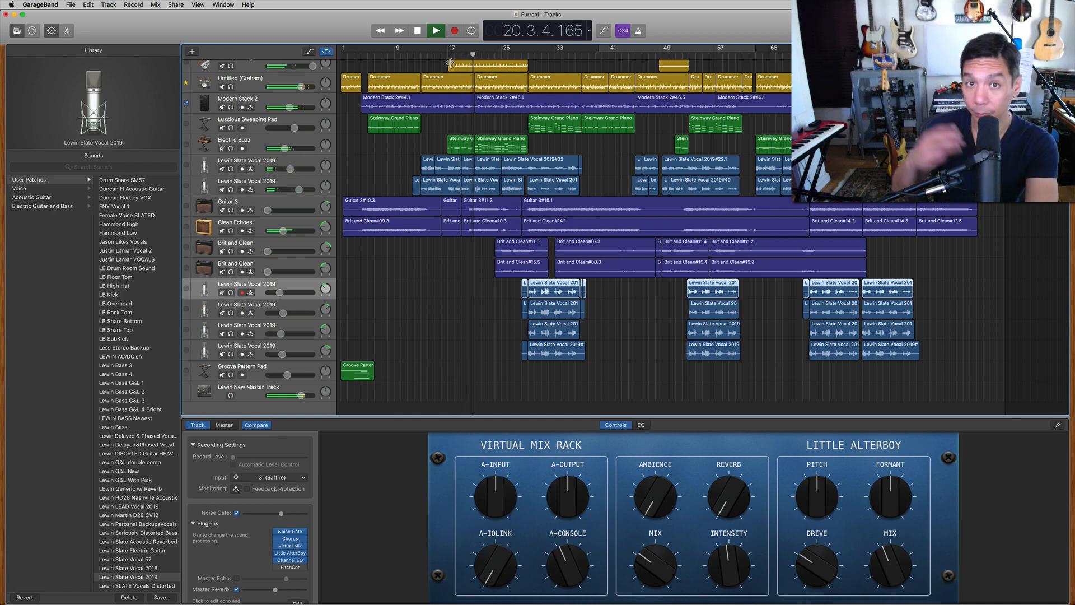
key("space")
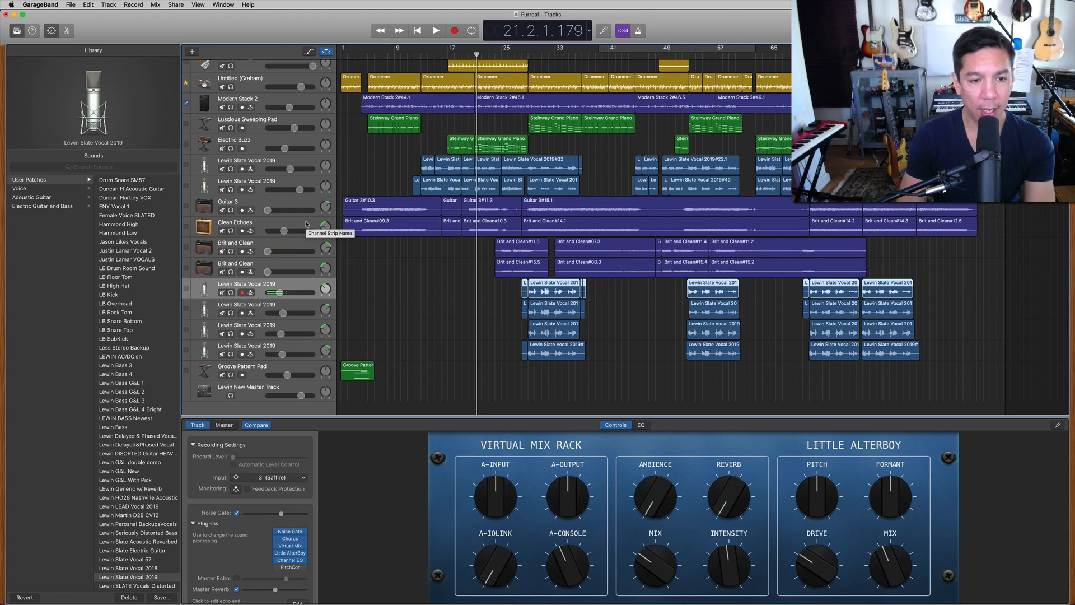
- Show the track automation and play the mix into bar 23 while examining the guitar tracks' volume curves
key("a")
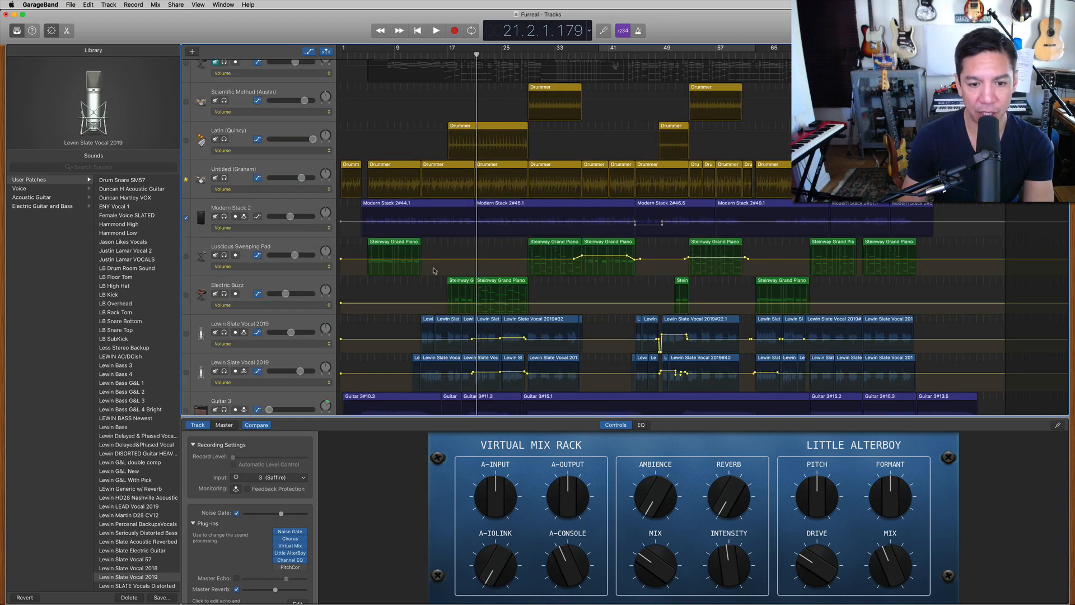
scroll(433, 270, "down", 5)
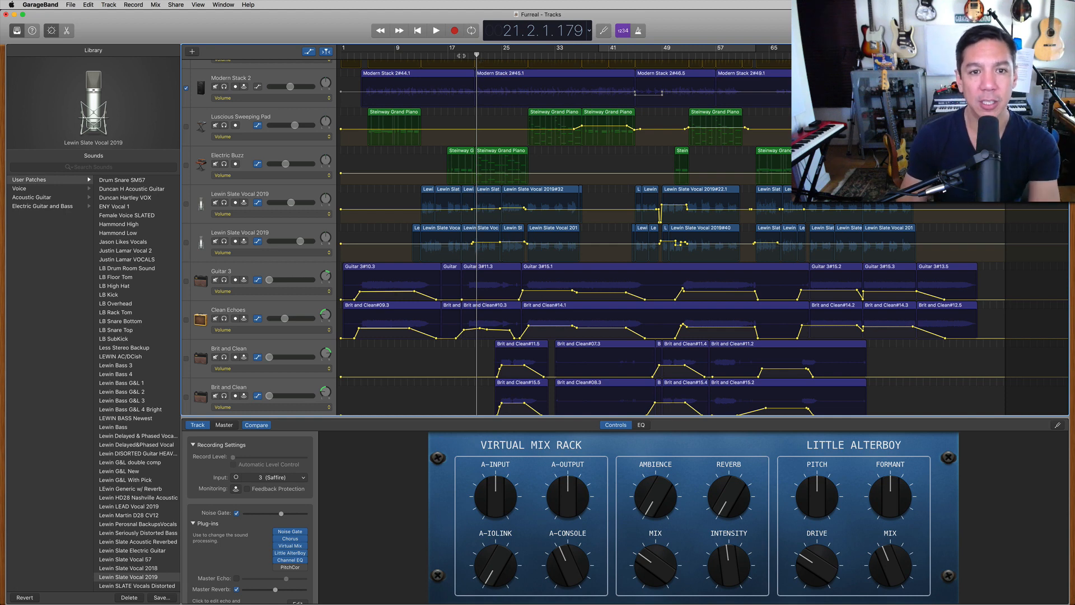
left_click(466, 56)
key("space")
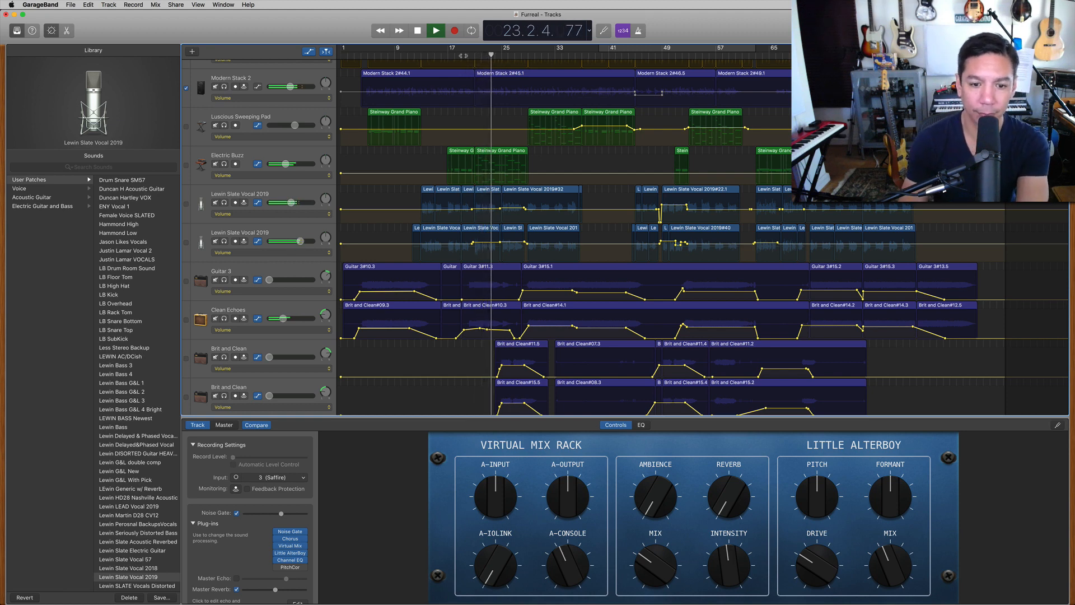
key("space")
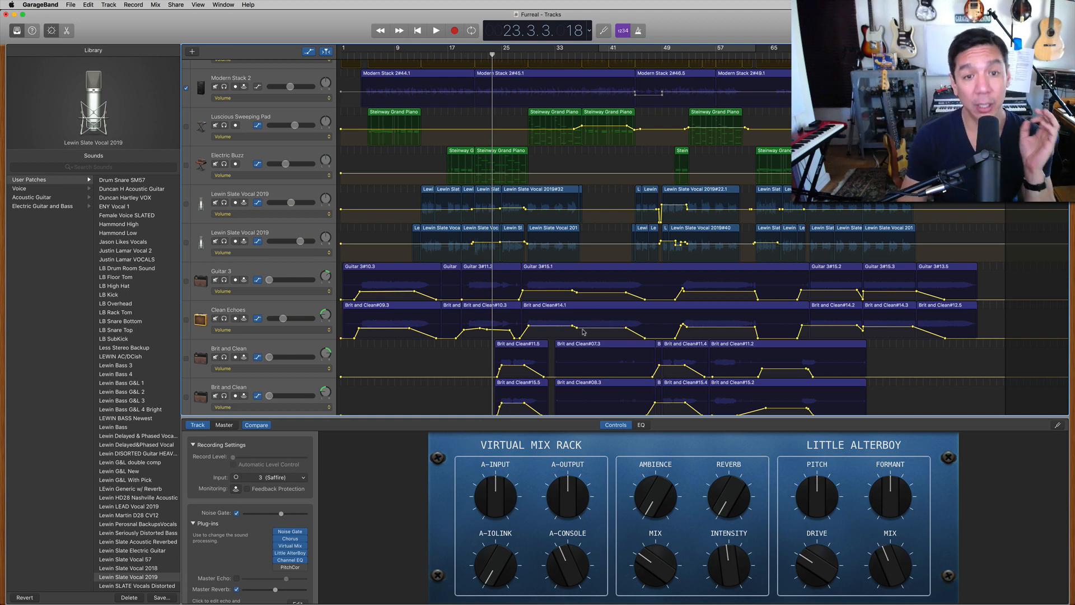
- Play the full mix from bar 29 into bar 31 with the upper tracks' volume automation in view
scroll(583, 331, "up", 5)
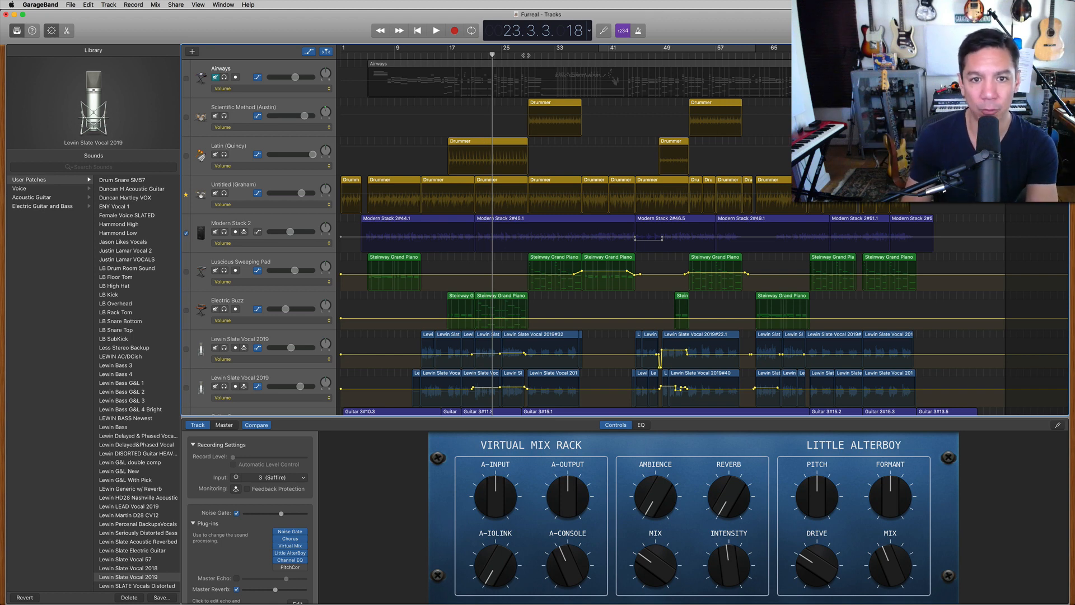
left_click(527, 56)
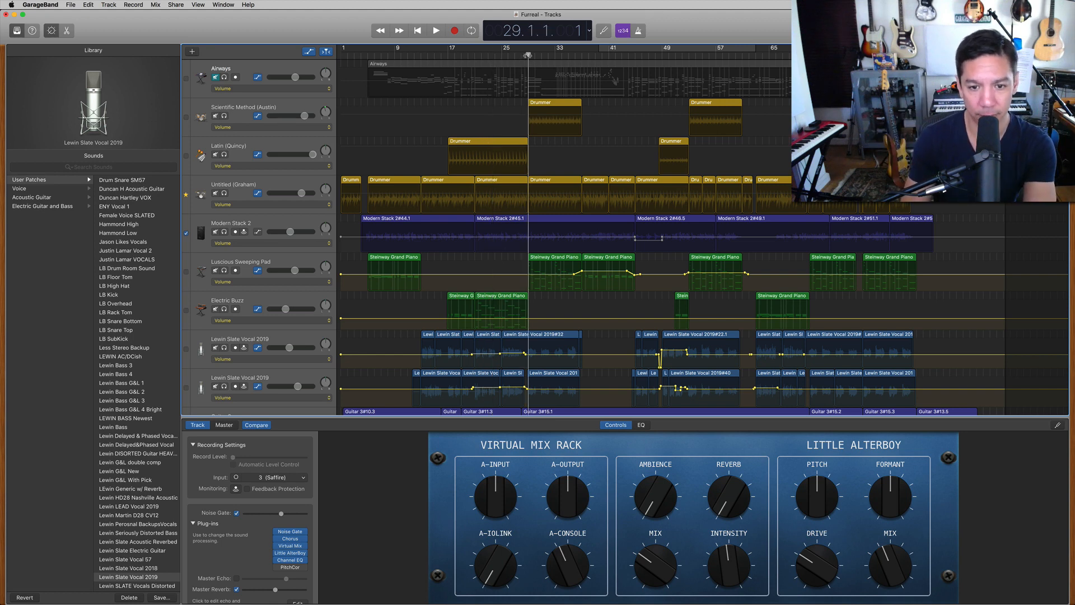
key("space")
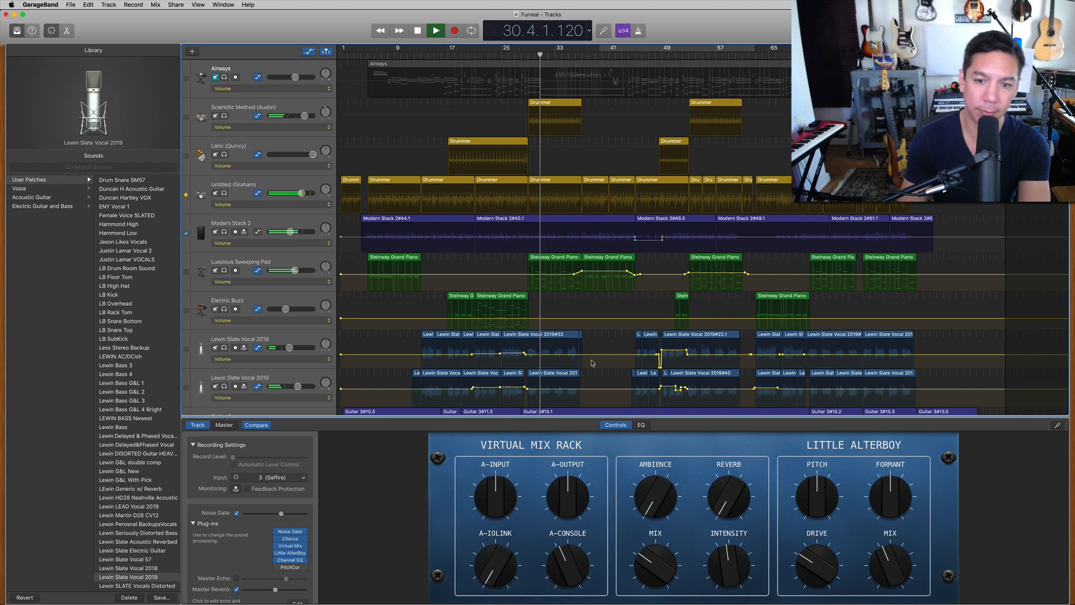
key("space")
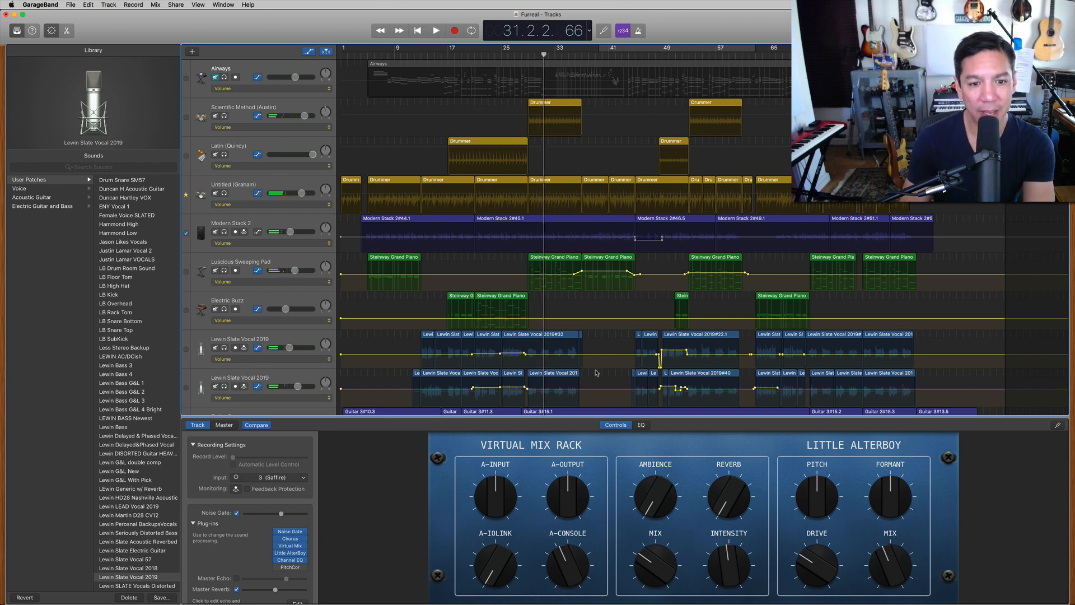
- Solo the Luscious Sweeping Pad track, play it from bar 29 into bar 30, and unsolo it
left_click(224, 270)
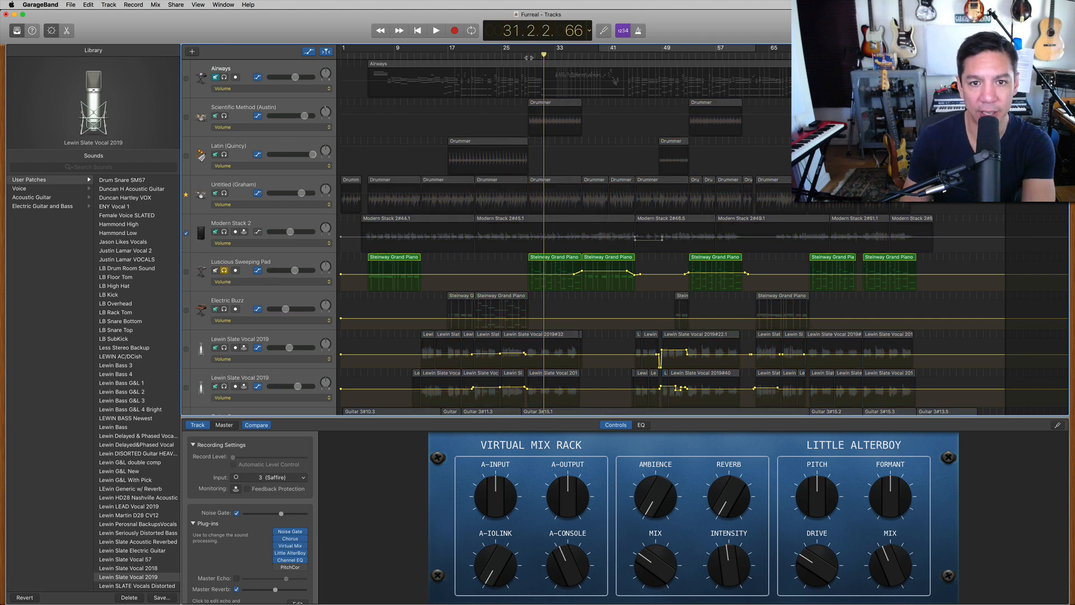
left_click(528, 54)
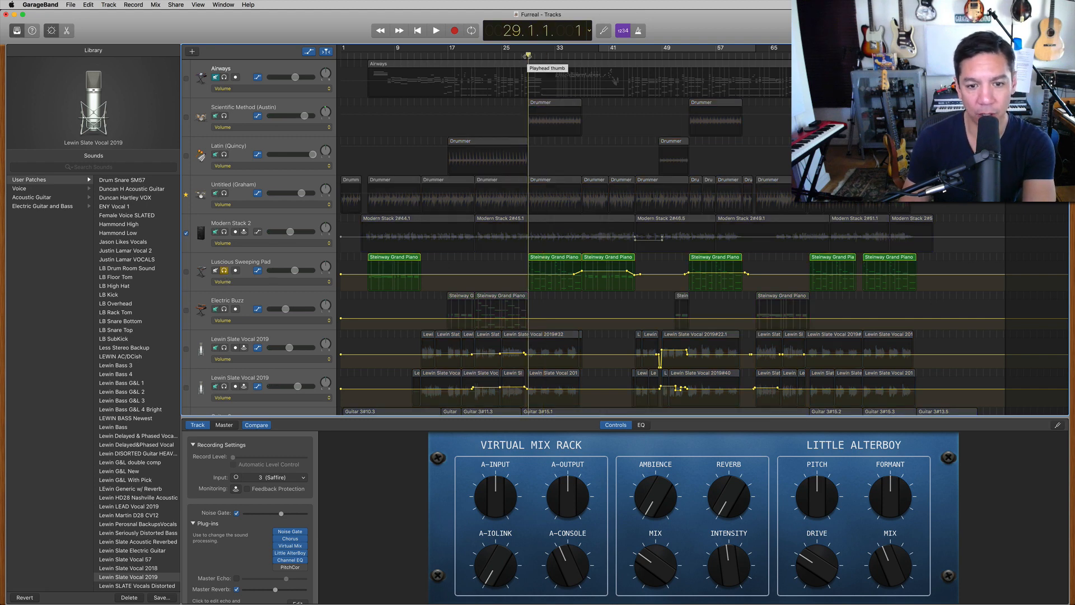
key("space")
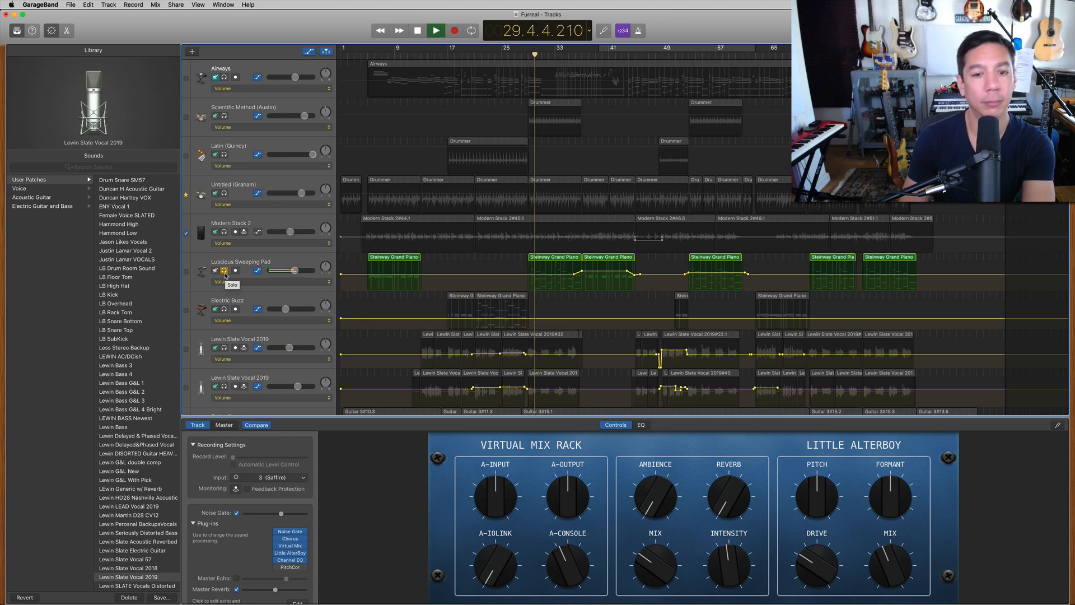
key("space")
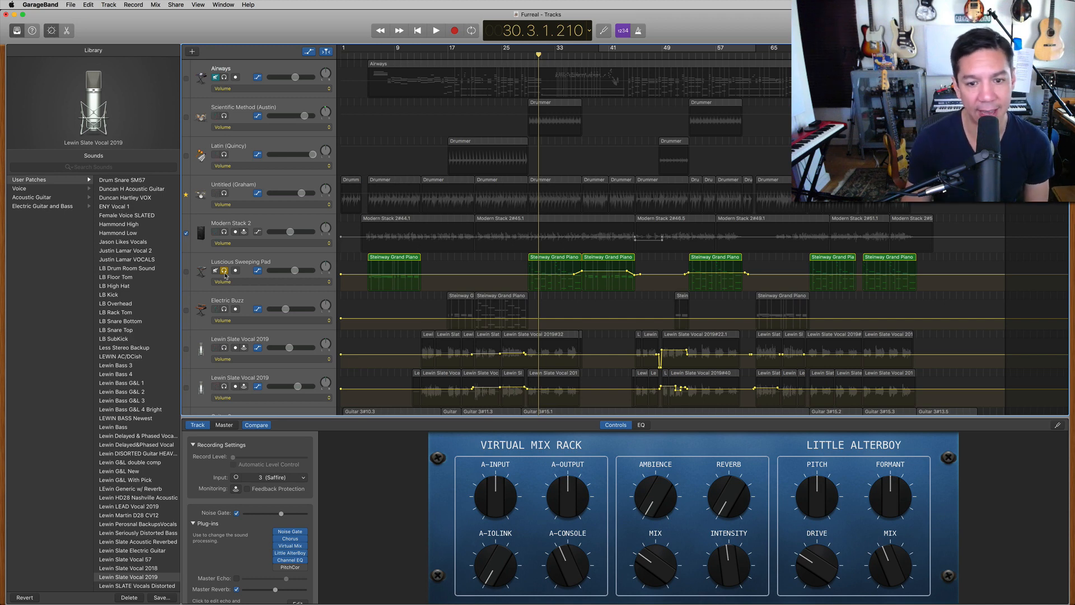
left_click(225, 272)
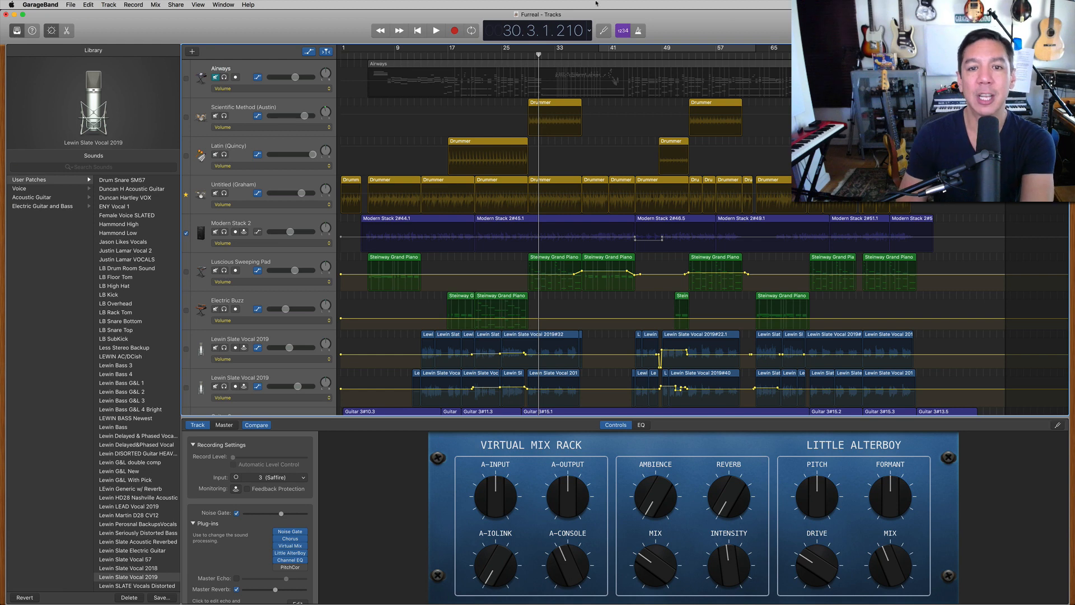
- Play the full mix from bar 37 into bar 39 with the vocal and guitar tracks' volume automation in view
left_click_drag(539, 54, 582, 57)
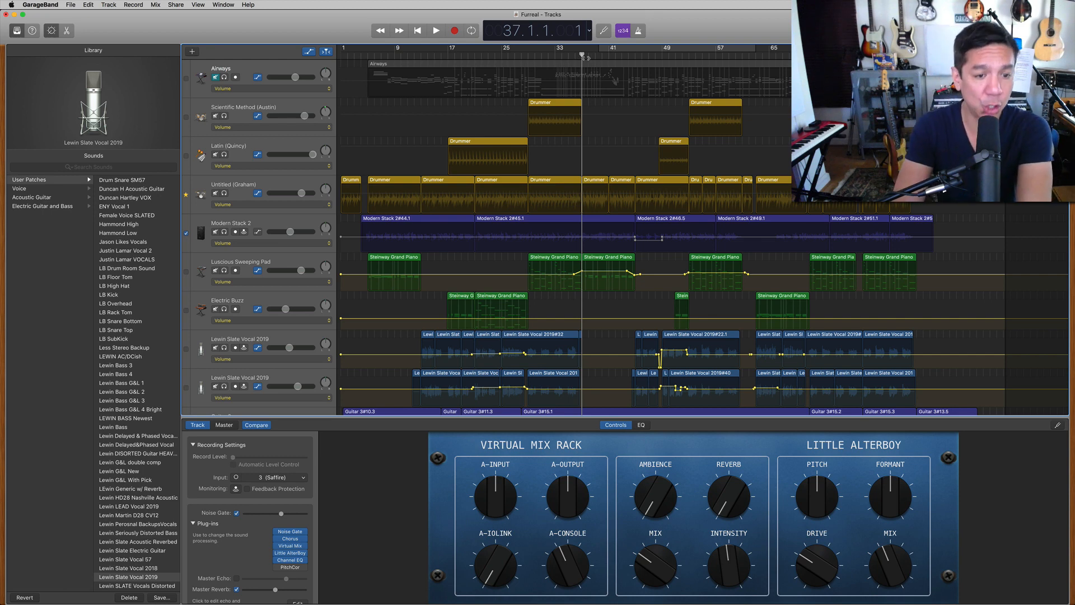
scroll(612, 196, "down", 5)
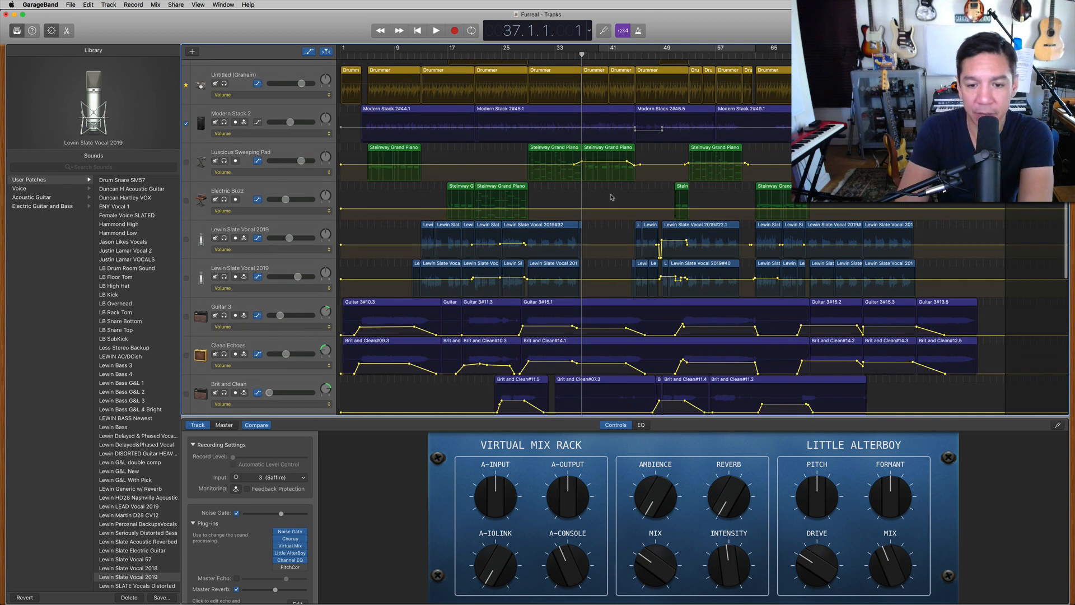
key("space")
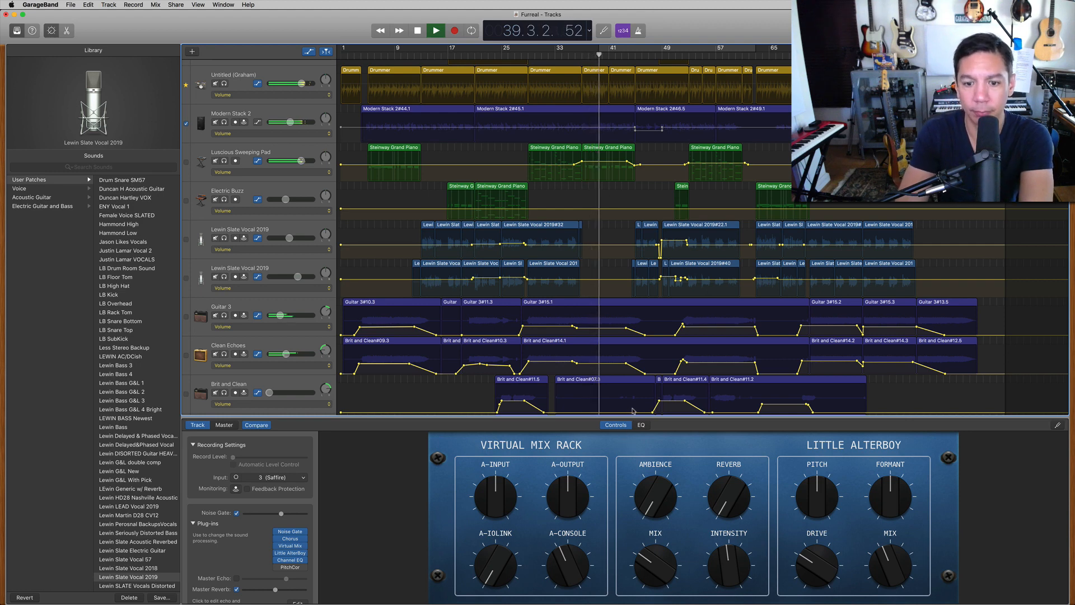
key("space")
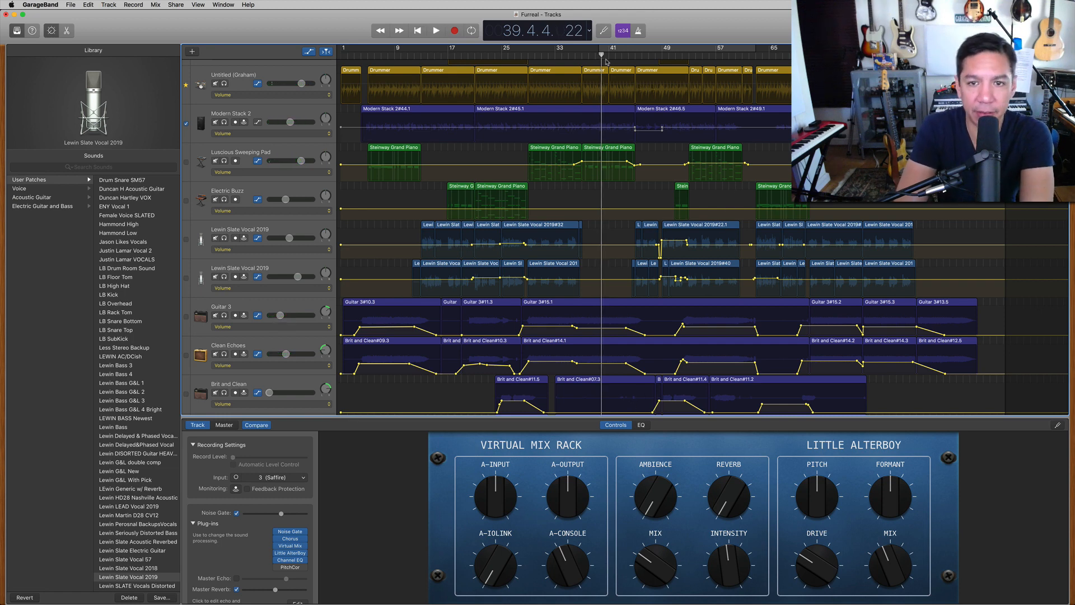
- Play the full mix from bar 45 into bar 47 while examining the vocal and guitar volume curves
left_click_drag(600, 54, 635, 55)
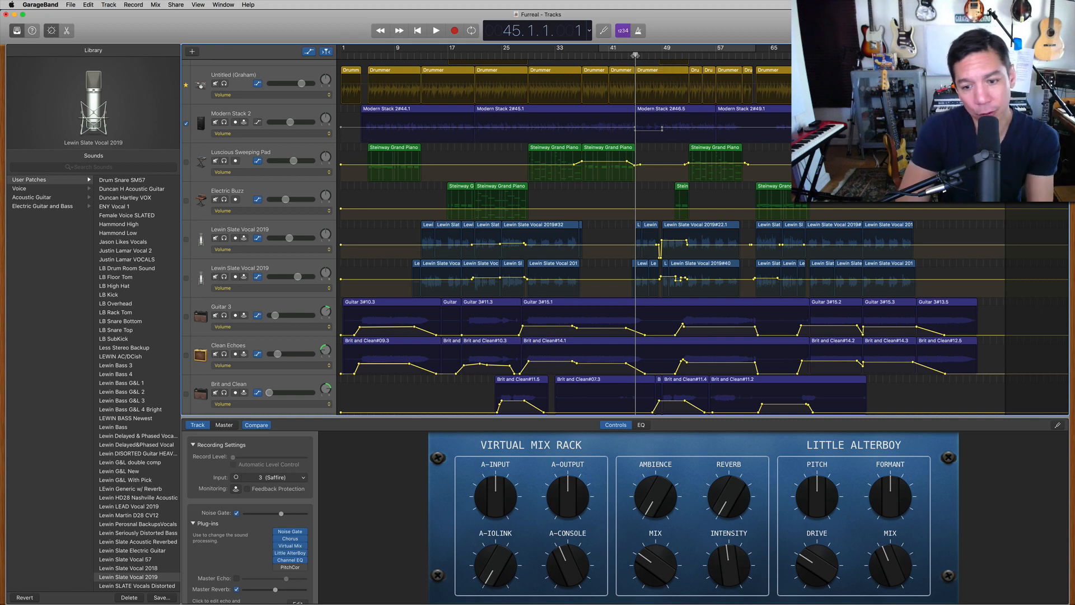
key("space")
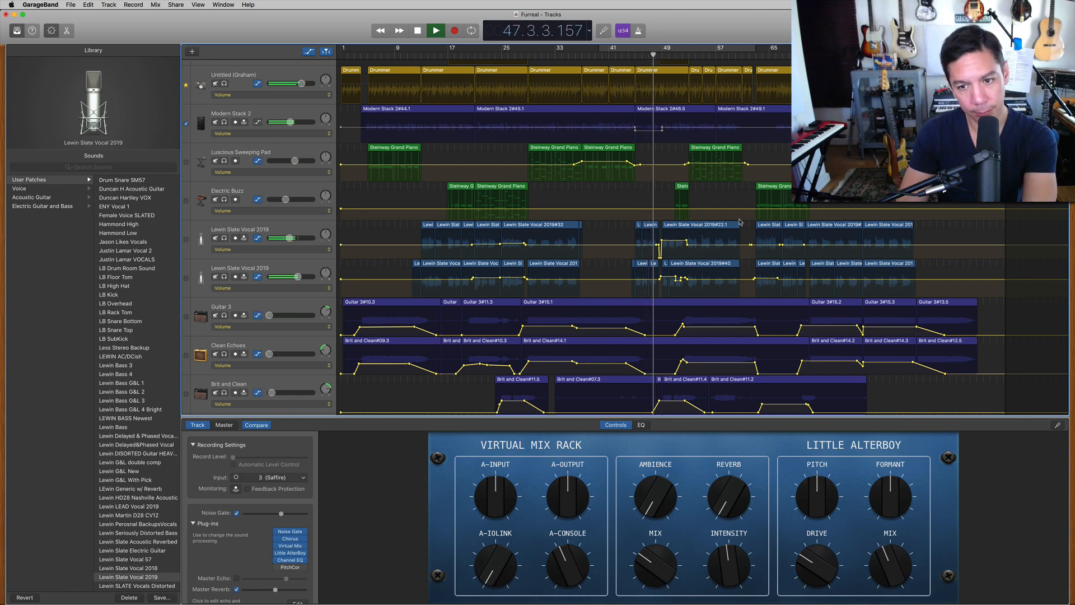
key("space")
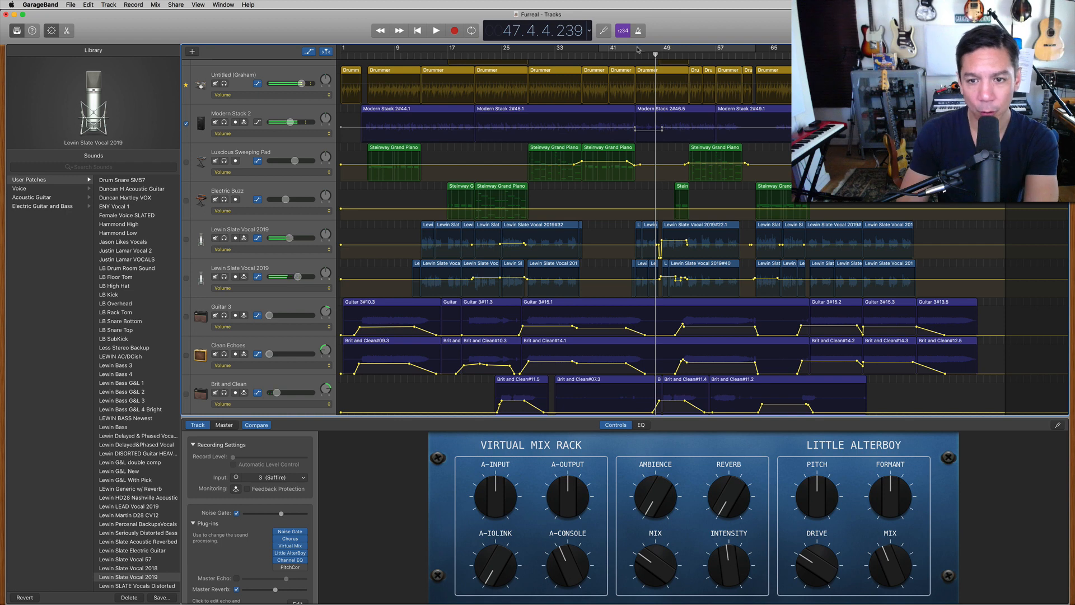
- Play the full mix from bar 51 into bar 52
left_click_drag(657, 55, 673, 57)
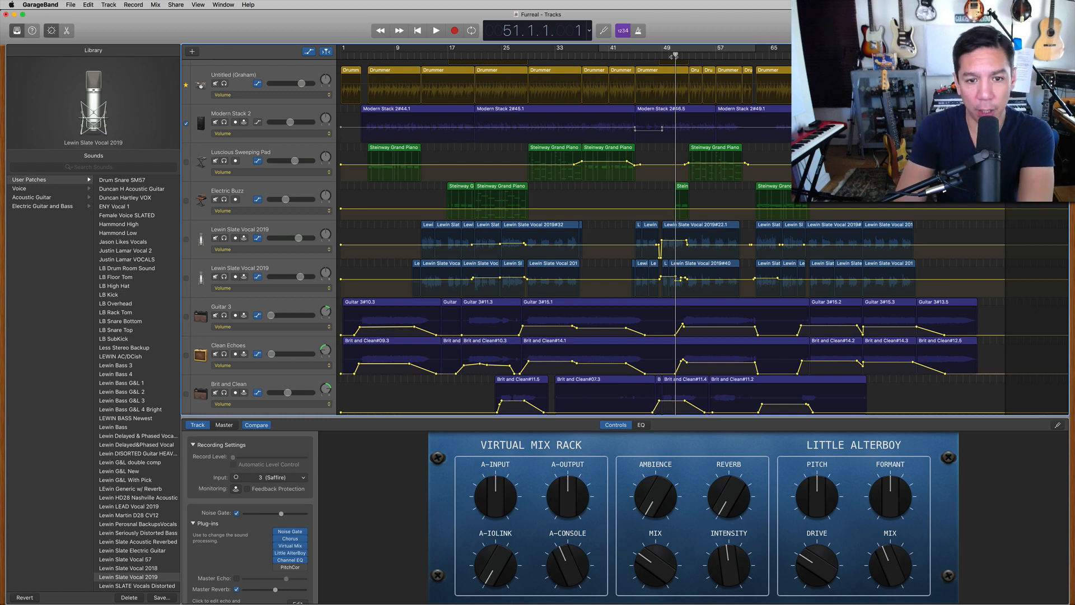
key("space")
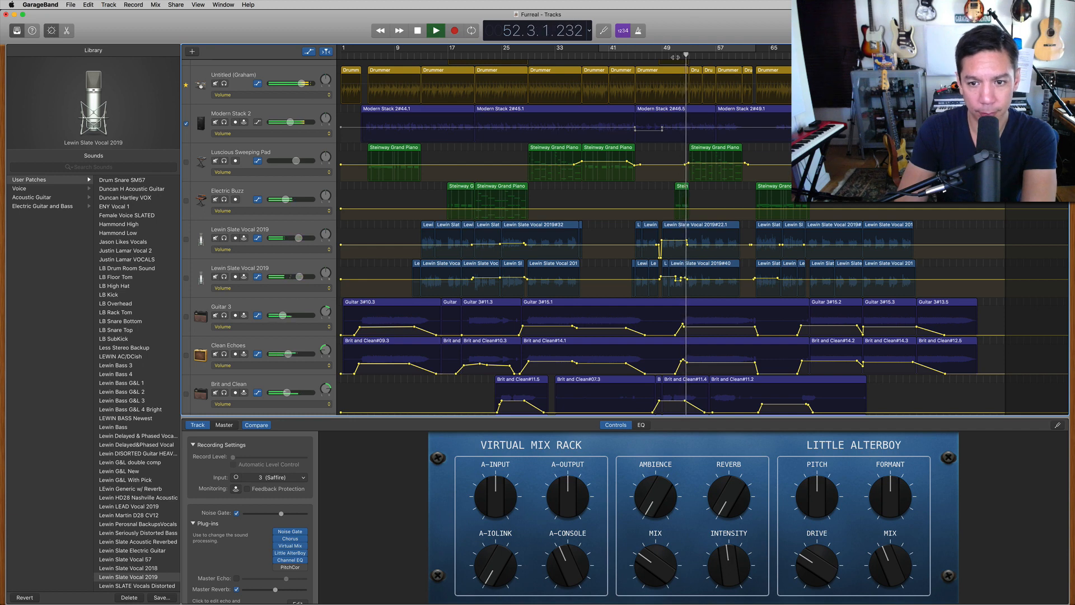
key("space")
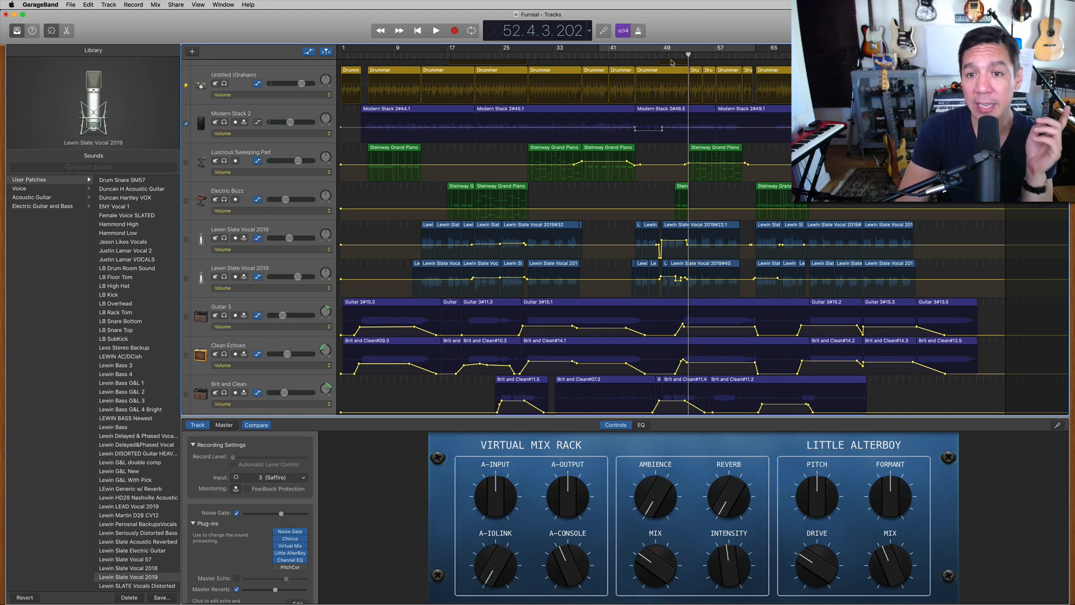
- Play the full mix from bar 25 into bar 26 with both Brit and Clean guitar tracks in view
left_click(667, 56)
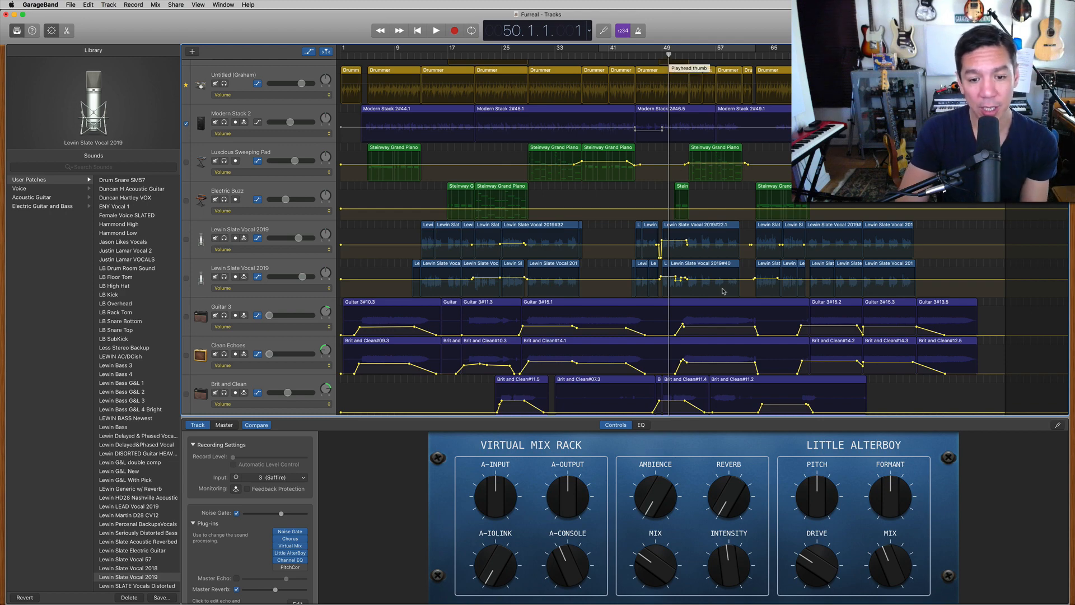
scroll(723, 290, "down", 5)
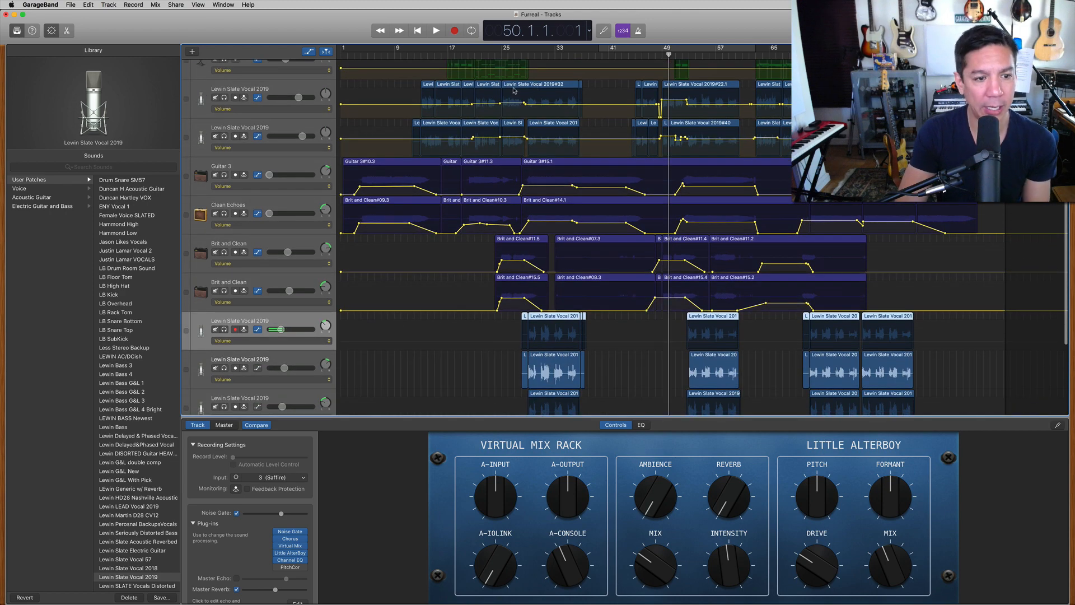
left_click(501, 55)
key("space")
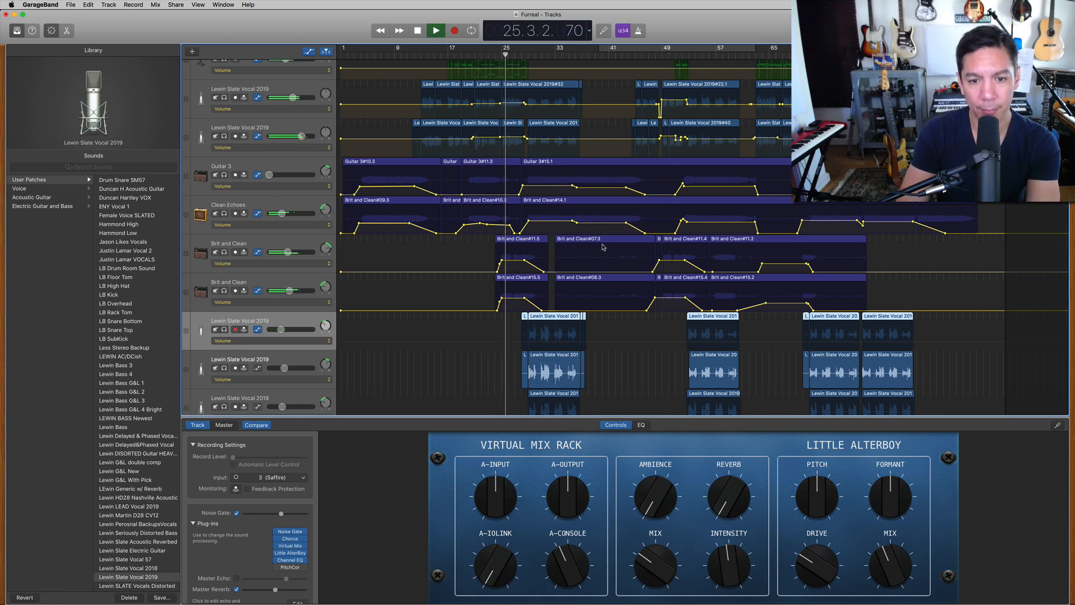
key("space")
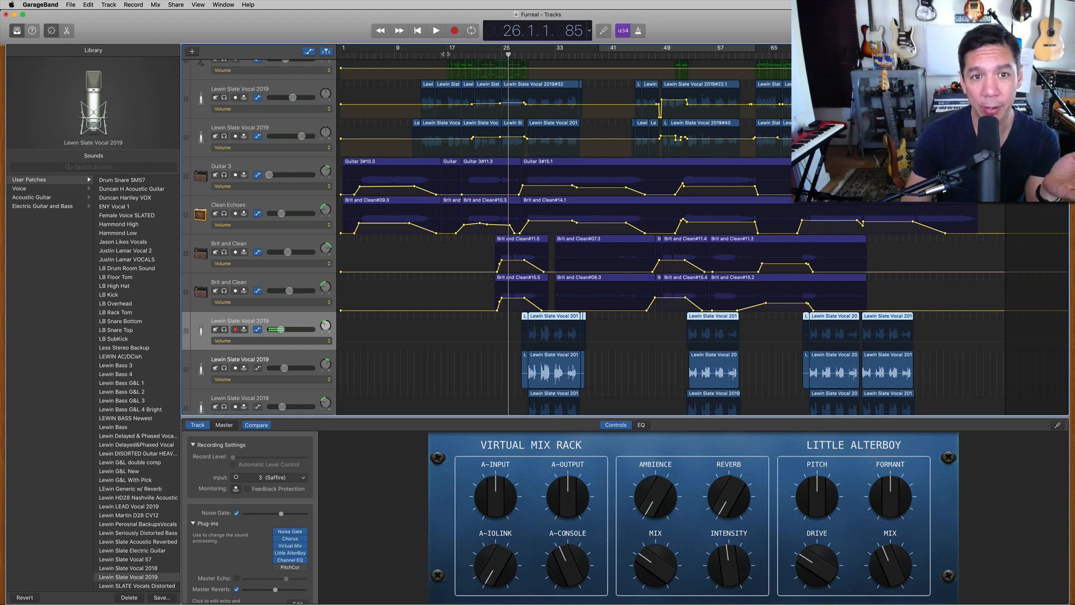
- Move the playhead to bars 17, 24 and 45 in turn to compare the arrangement of those sections
left_click(446, 54)
scroll(491, 303, "up", 5)
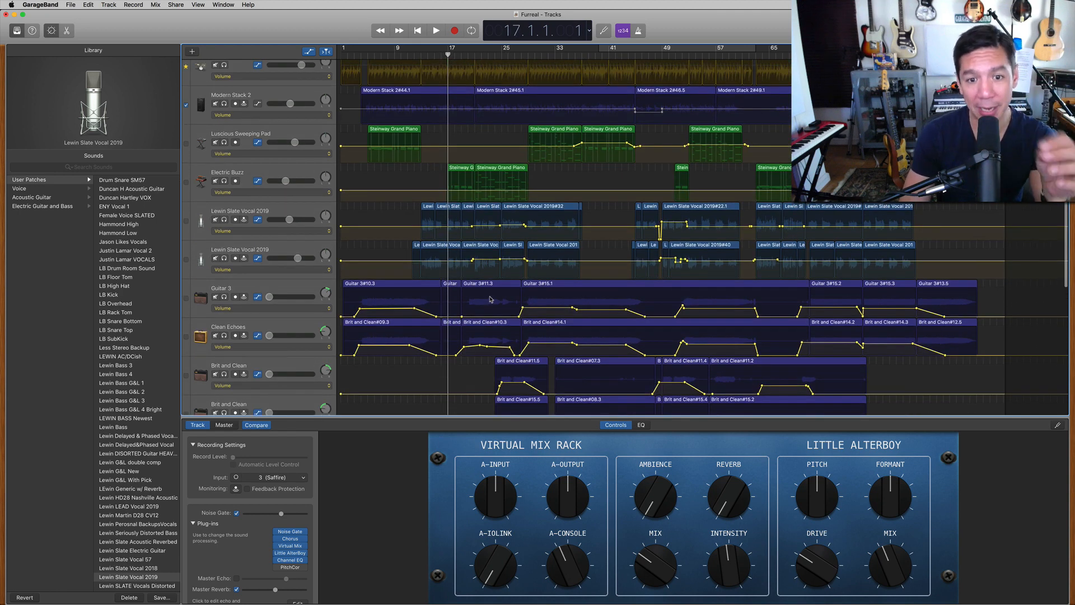
left_click(495, 55)
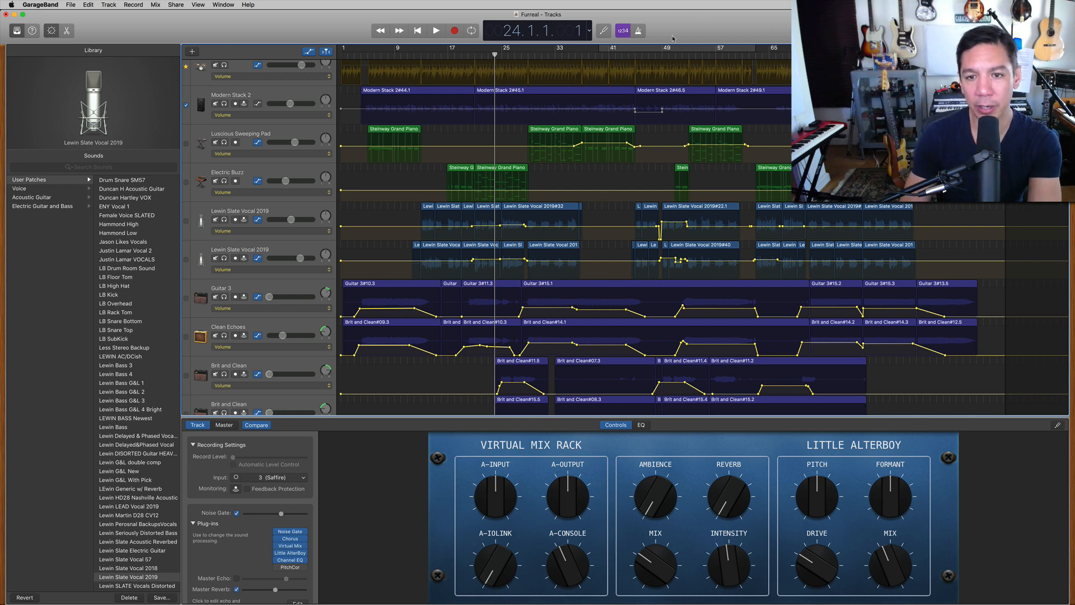
left_click(635, 56)
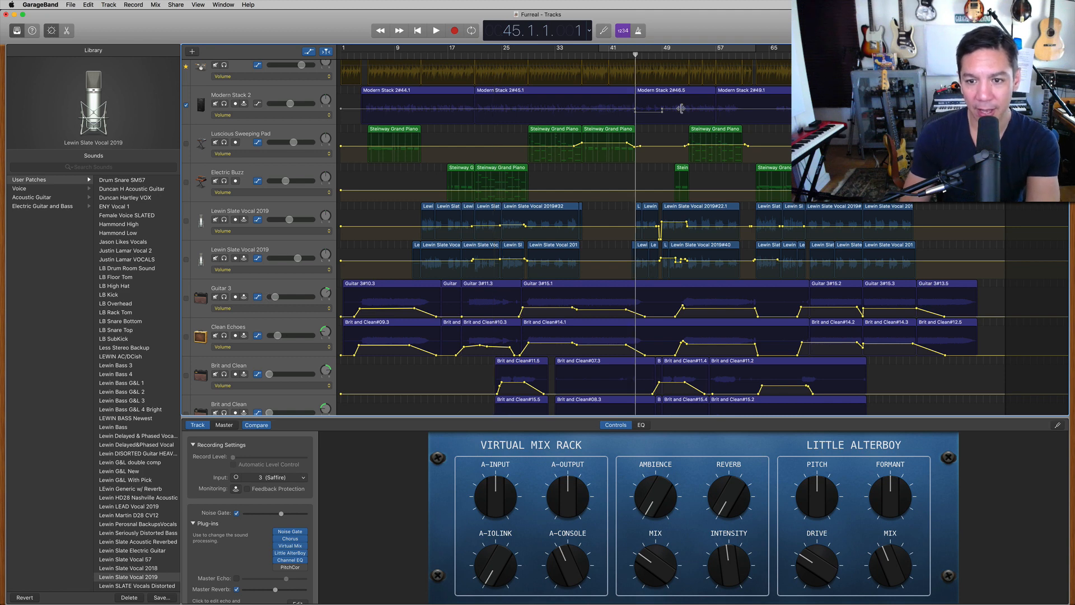
- Play the full mix from bar 51 into bar 53 with the Electric Buzz, vocal and guitar tracks in view
left_click_drag(666, 56, 675, 56)
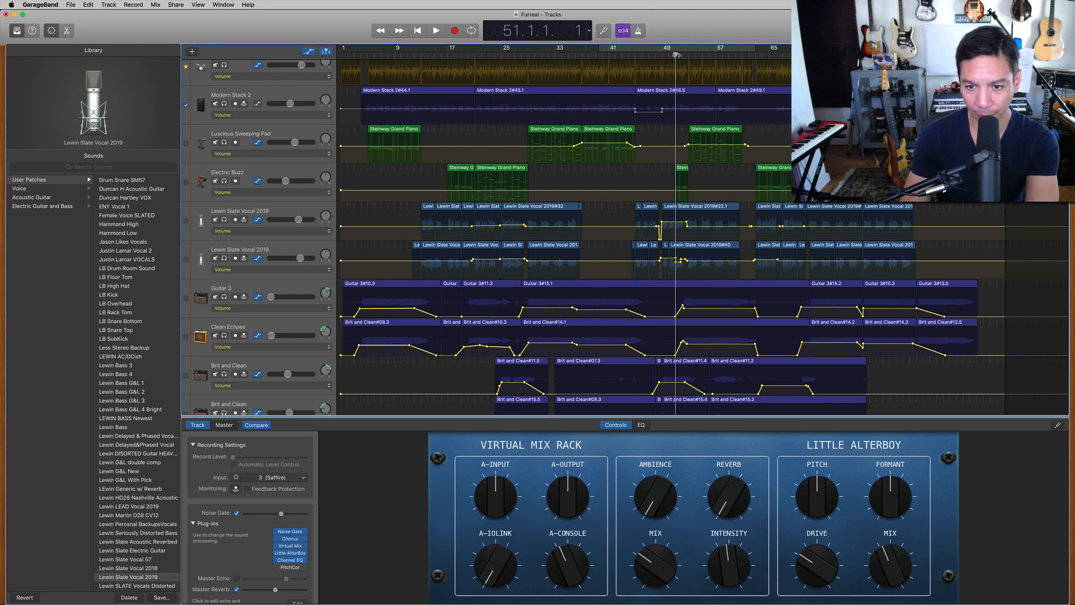
scroll(724, 249, "down", 3)
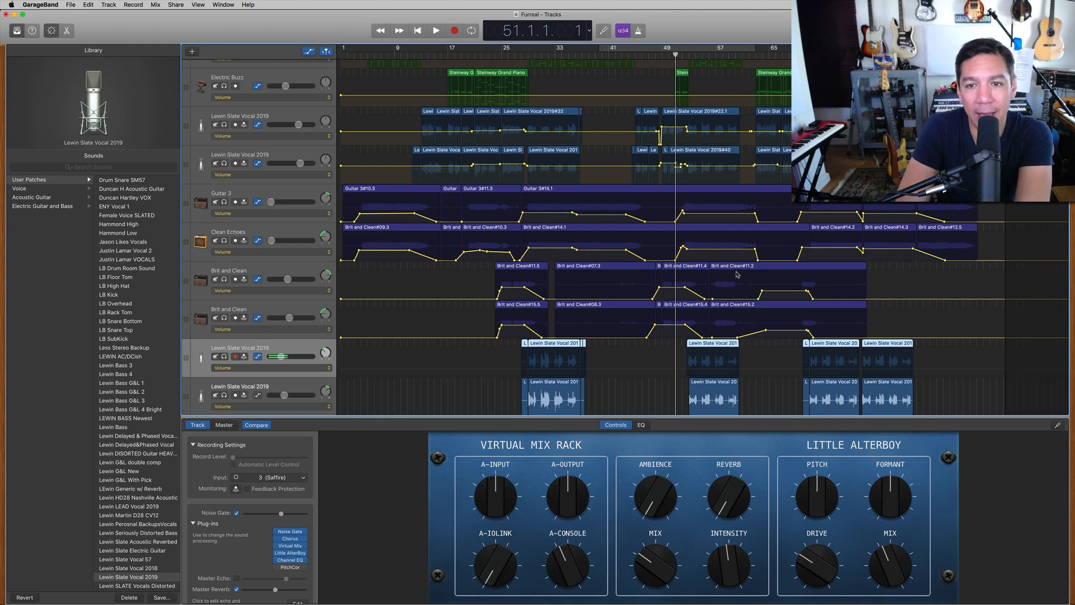
key("space")
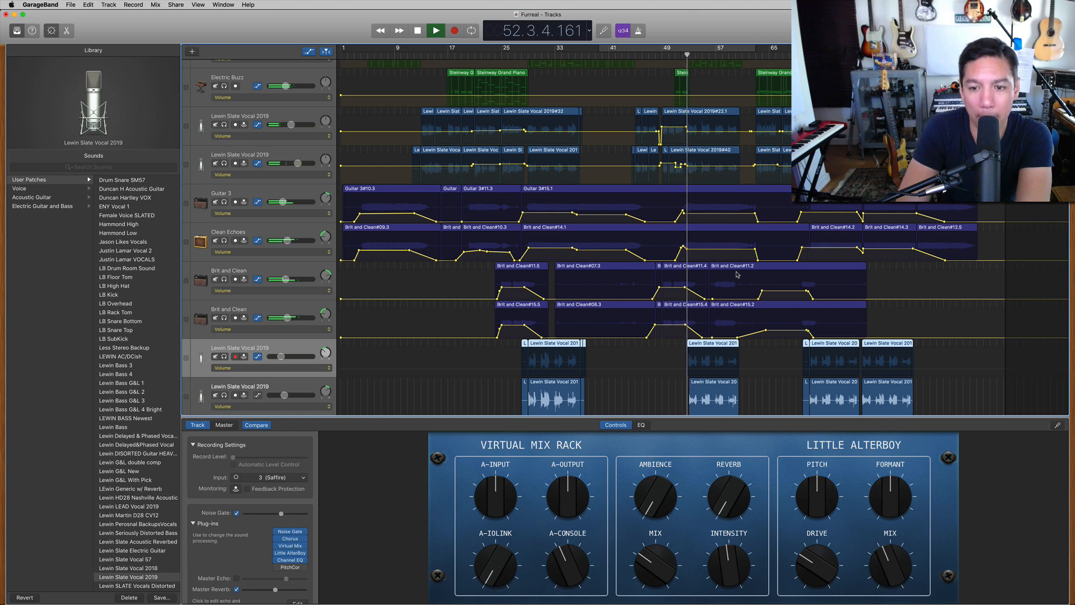
key("space")
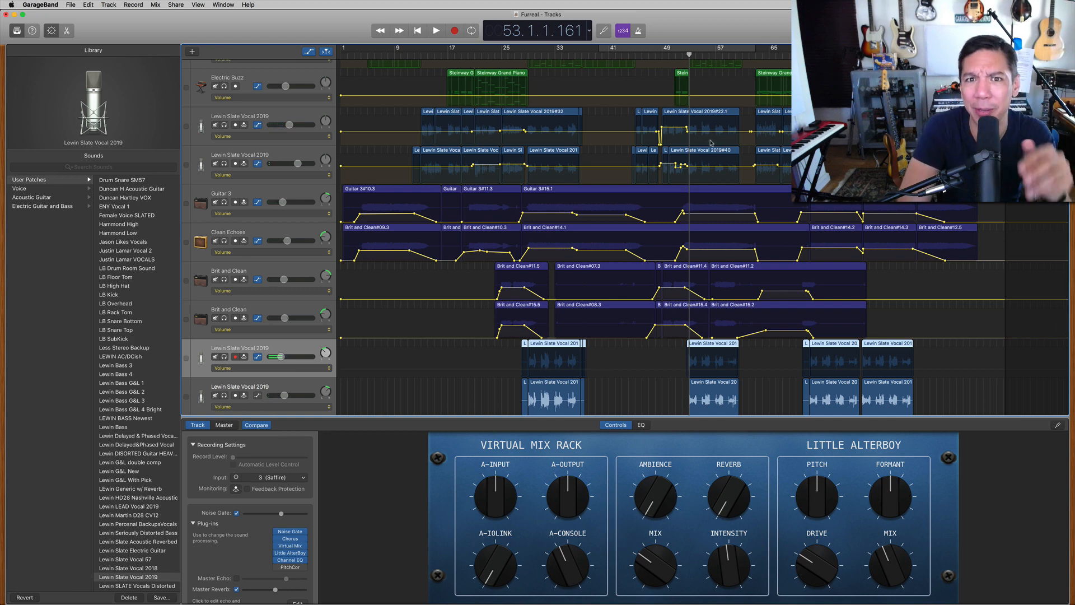
- Play from bar 52 into bar 53, soloing the Latin (Quincy) drummer track during playback, and unsolo it
scroll(711, 143, "up", 8)
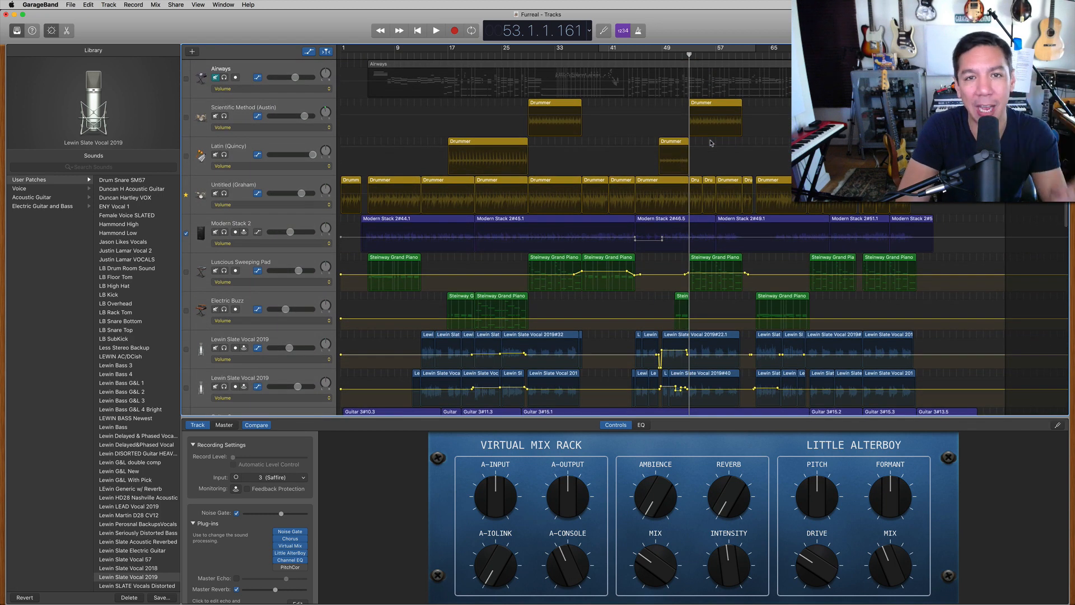
left_click(677, 58)
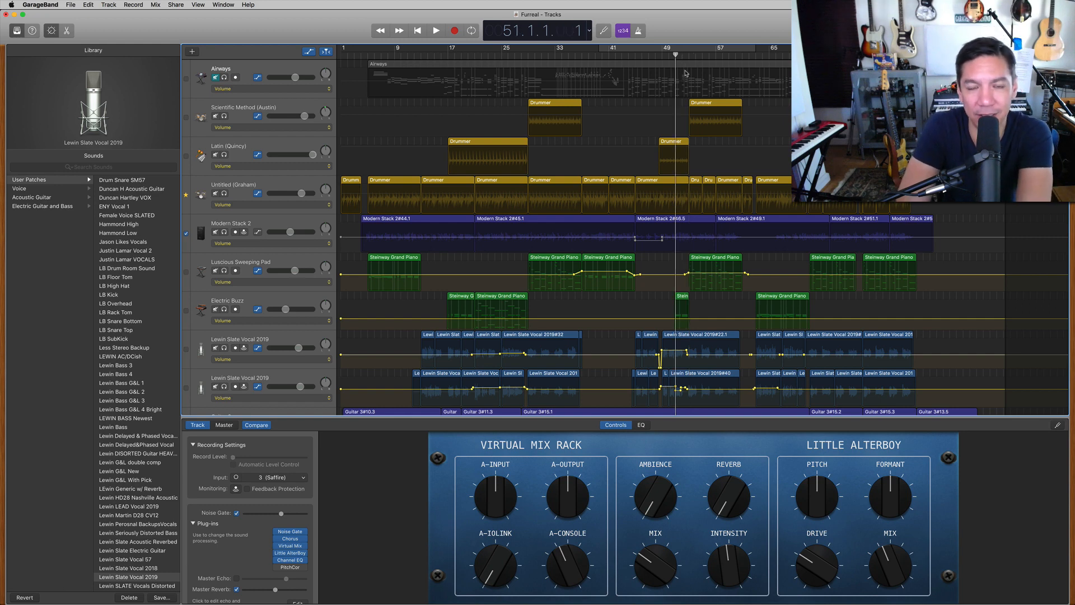
left_click(683, 55)
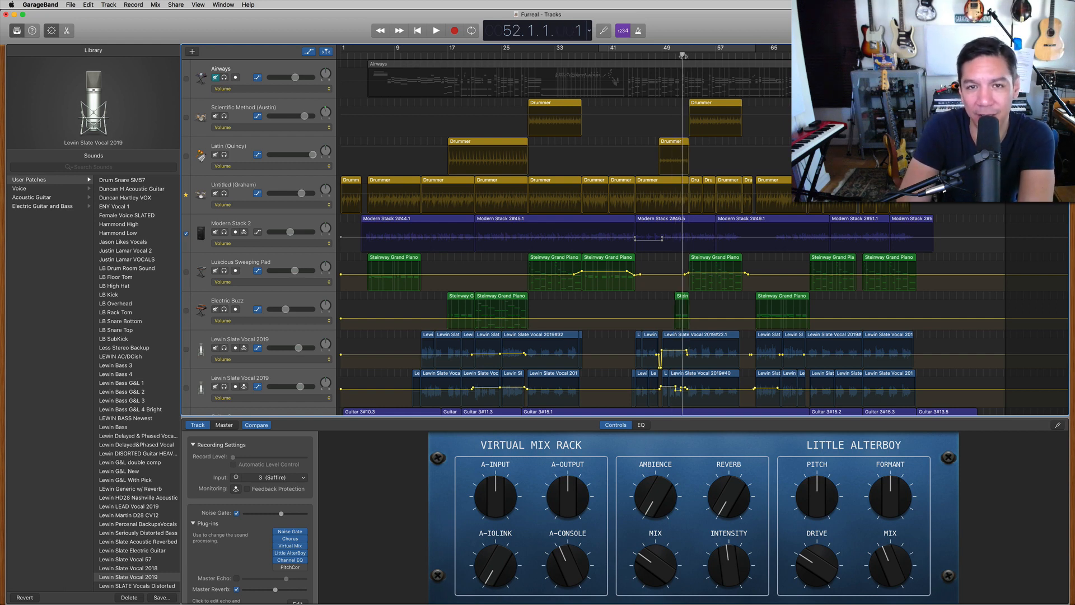
key("space")
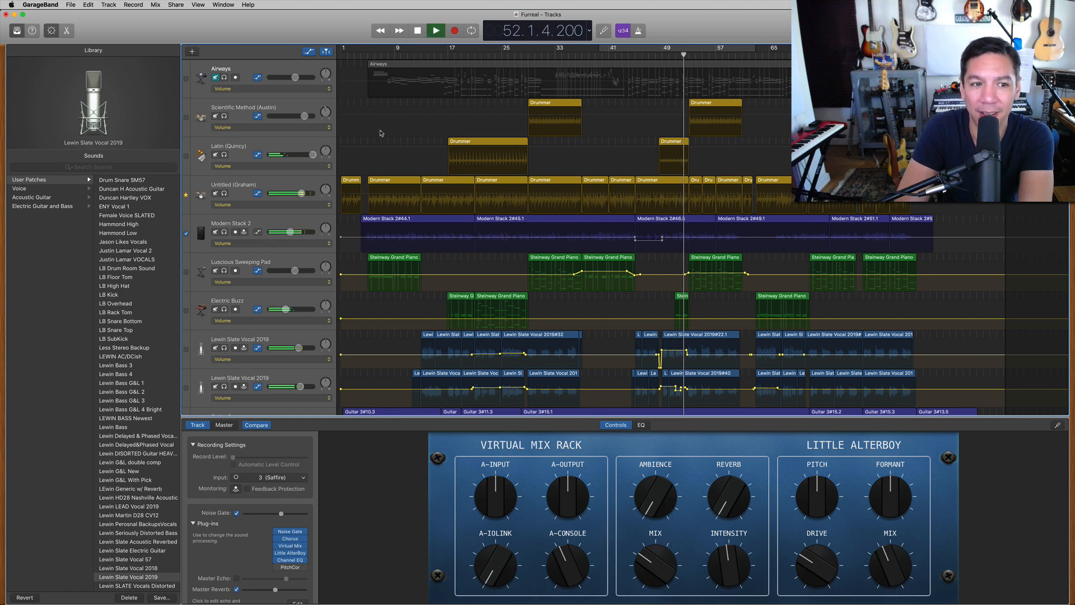
left_click(224, 155)
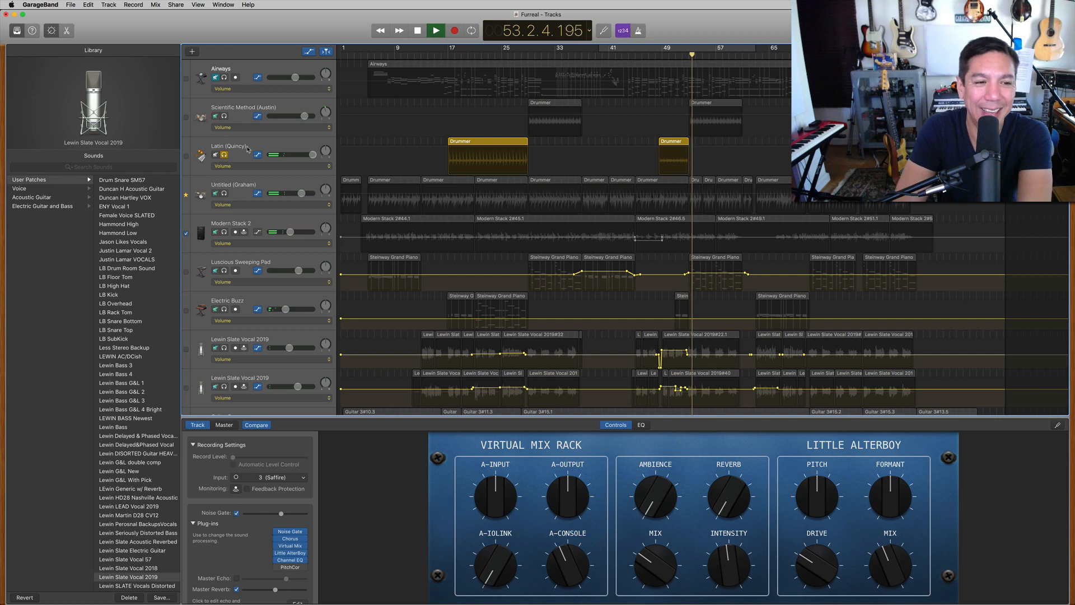
key("space")
left_click(224, 156)
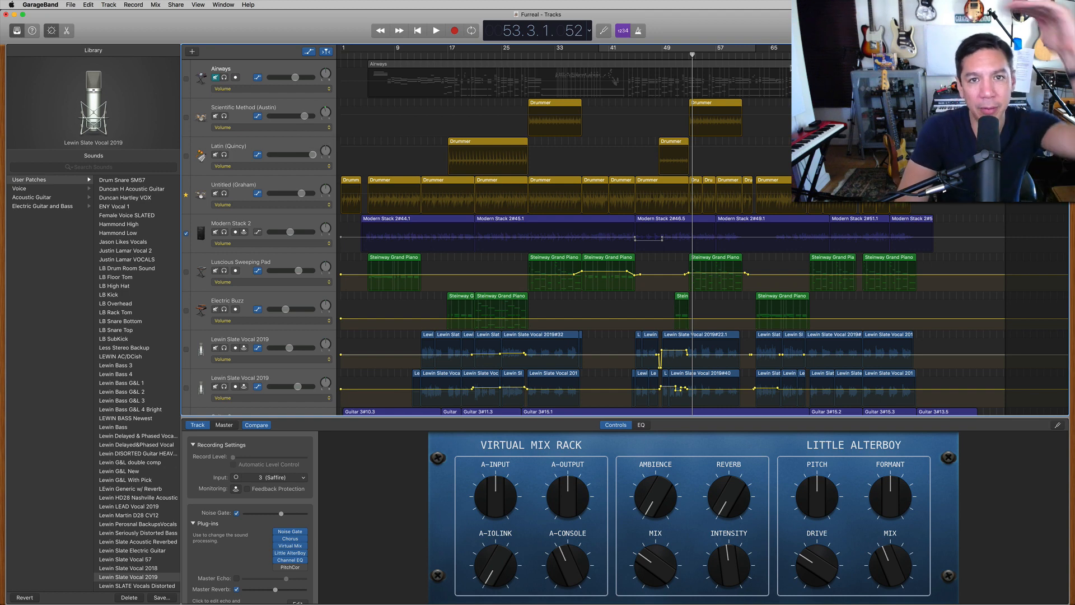
- Play the full mix from bar 61 into bar 64
left_click(739, 57)
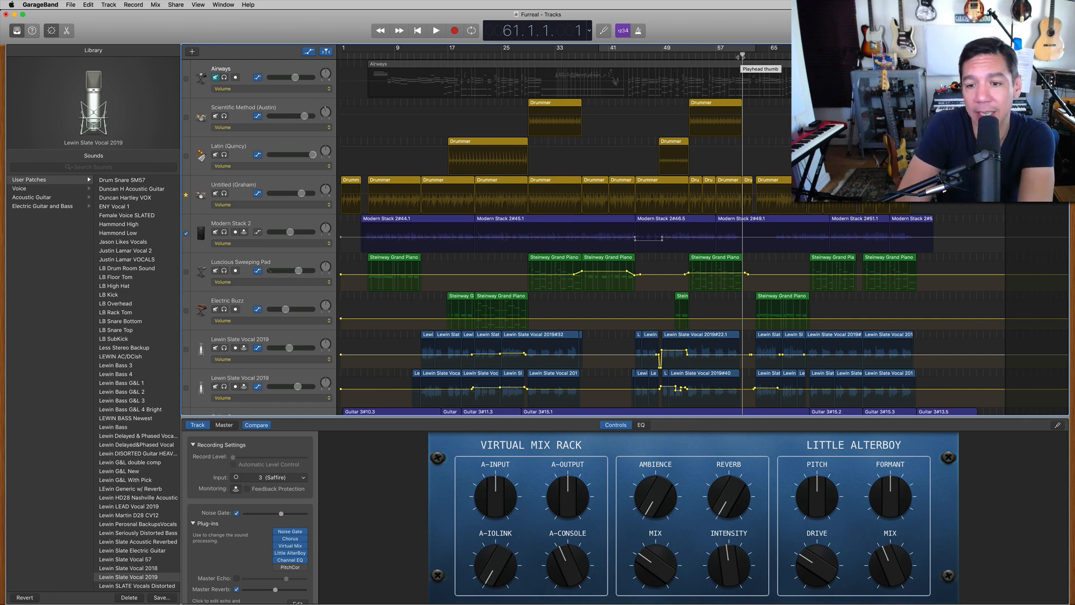
scroll(625, 236, "down", 2)
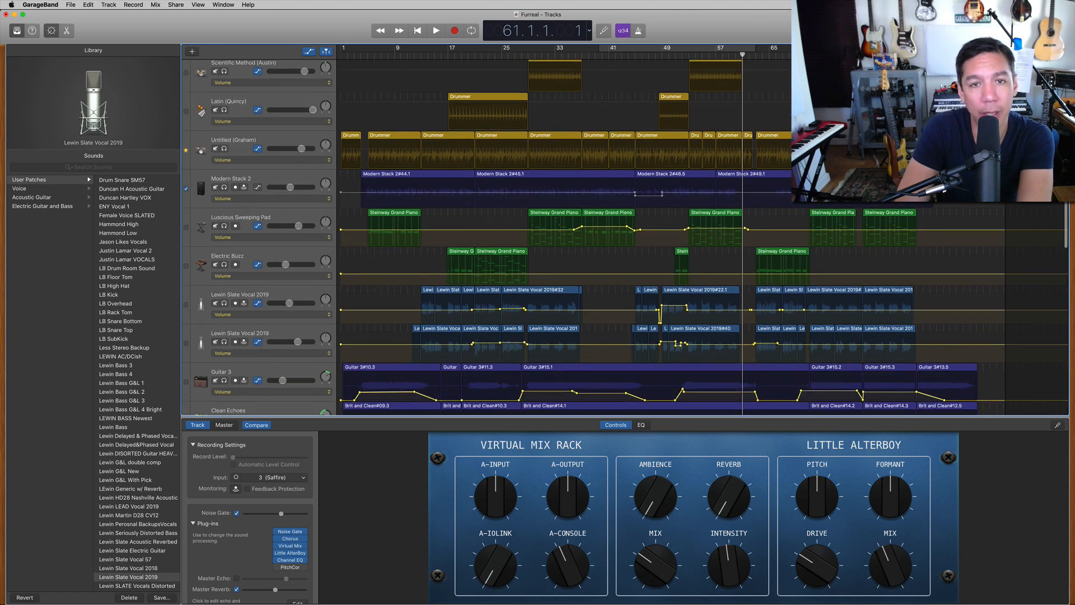
scroll(625, 236, "up", 2)
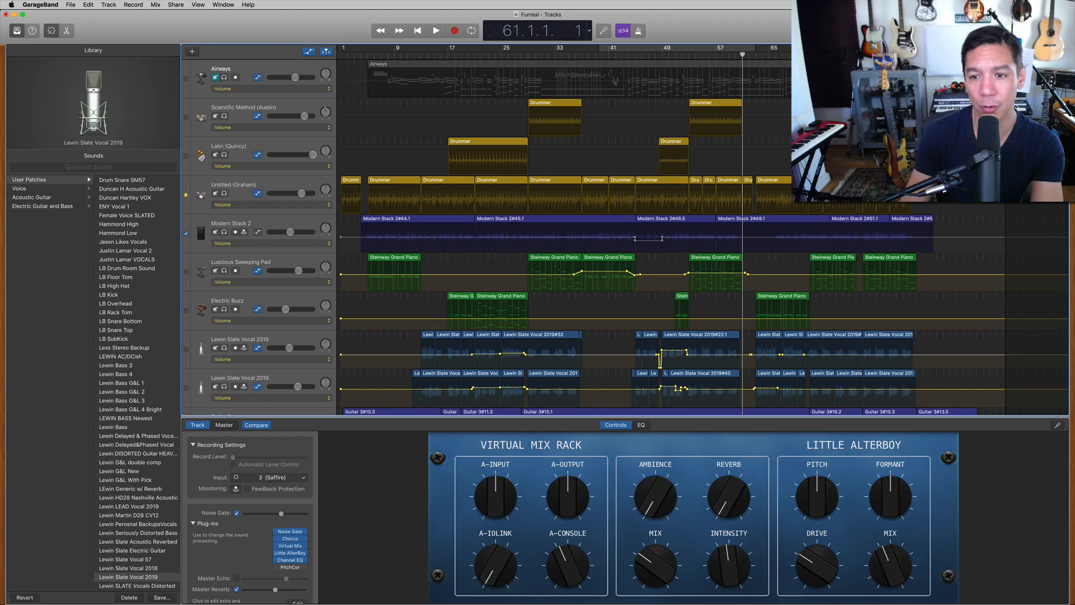
key("space")
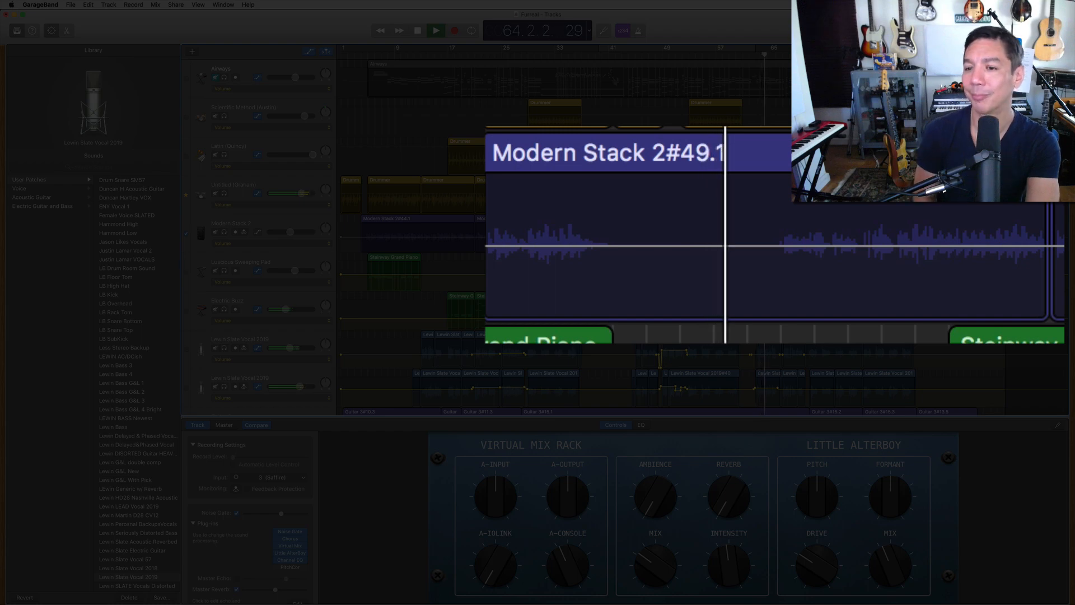
key("space")
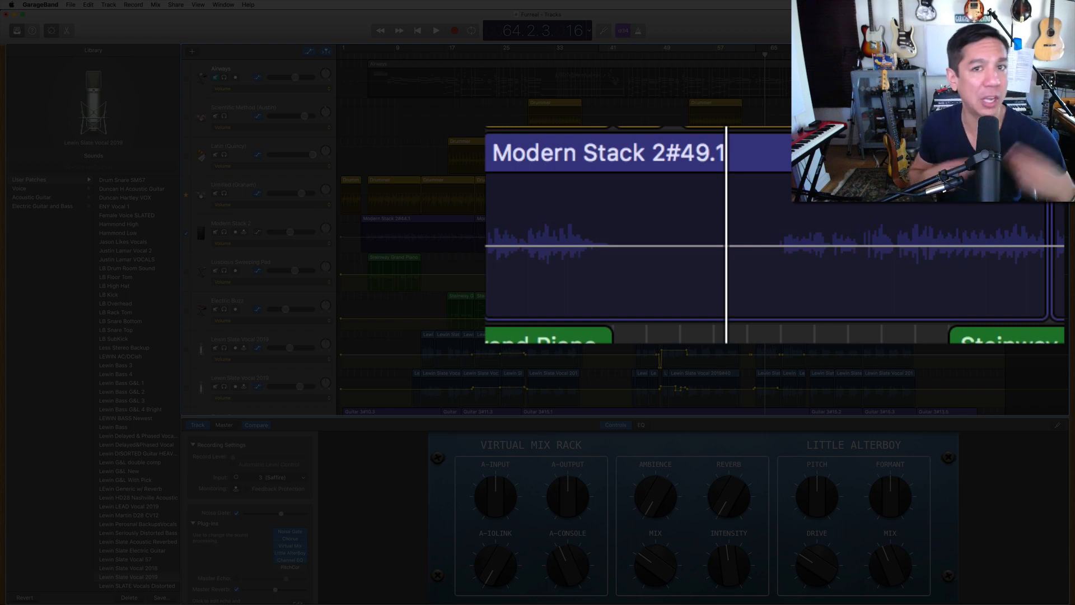
- Continue playing the mix from bar 64 into bar 68 and bring the guitar tracks' volume automation into view
key("space")
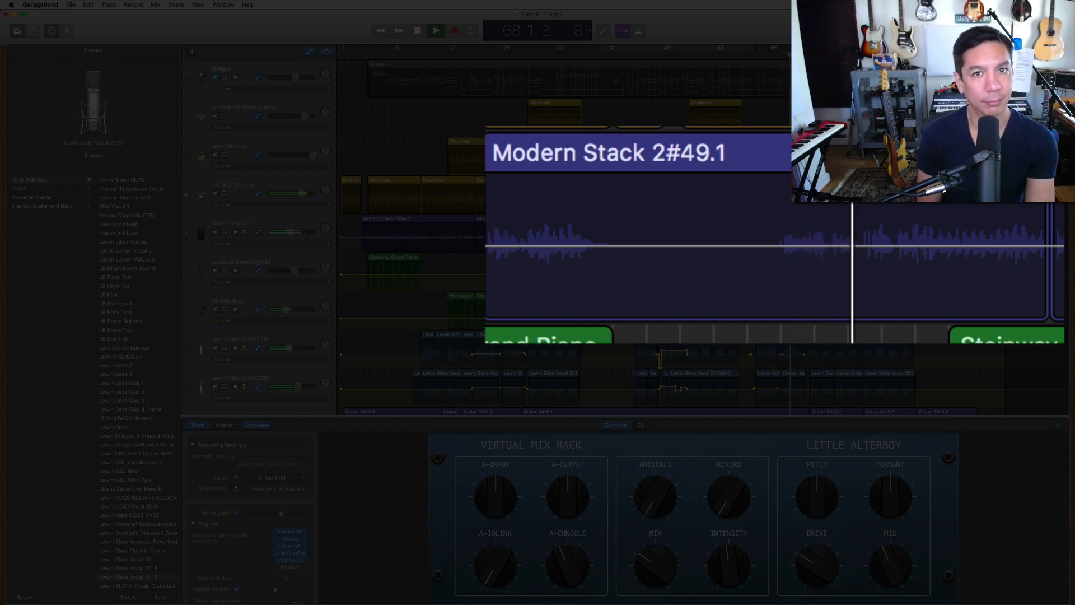
key("space")
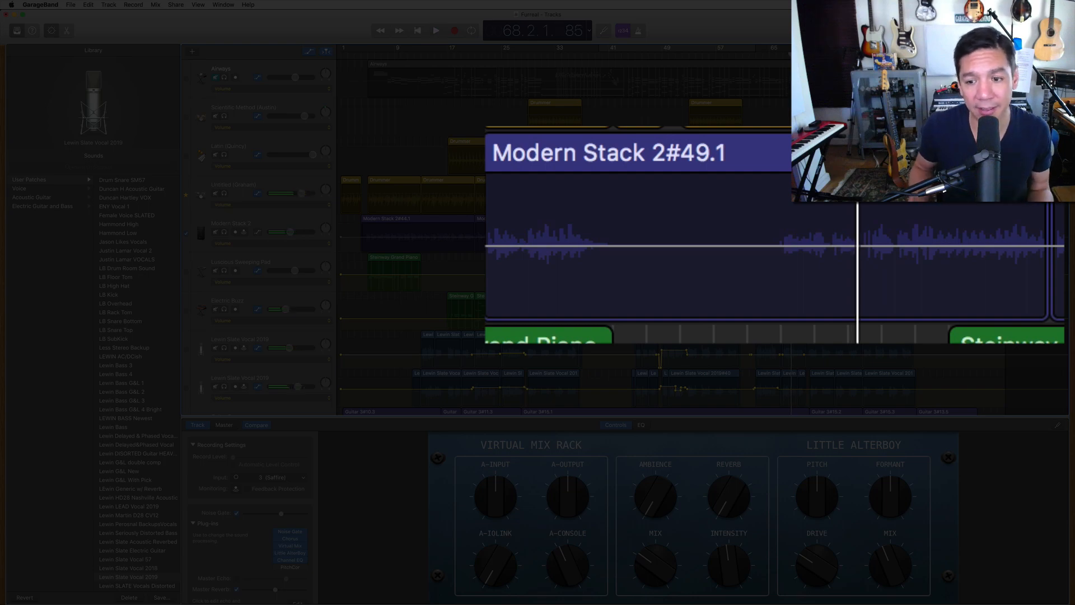
scroll(830, 252, "down", 5)
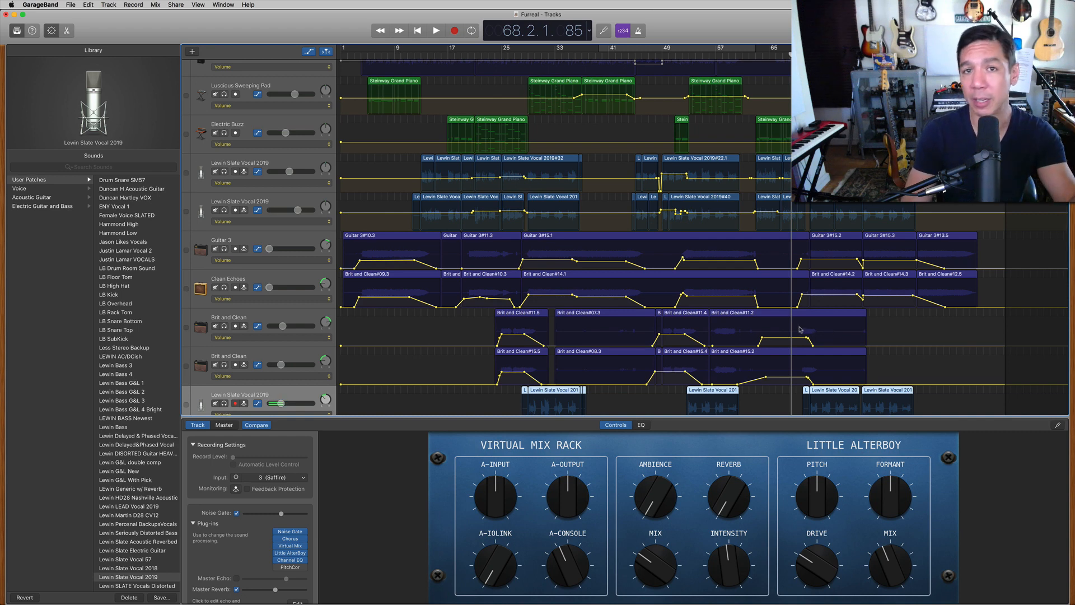
- Locate the section start at bar 29, and play a short passage of the full mix from bar 37
scroll(800, 328, "up", 5)
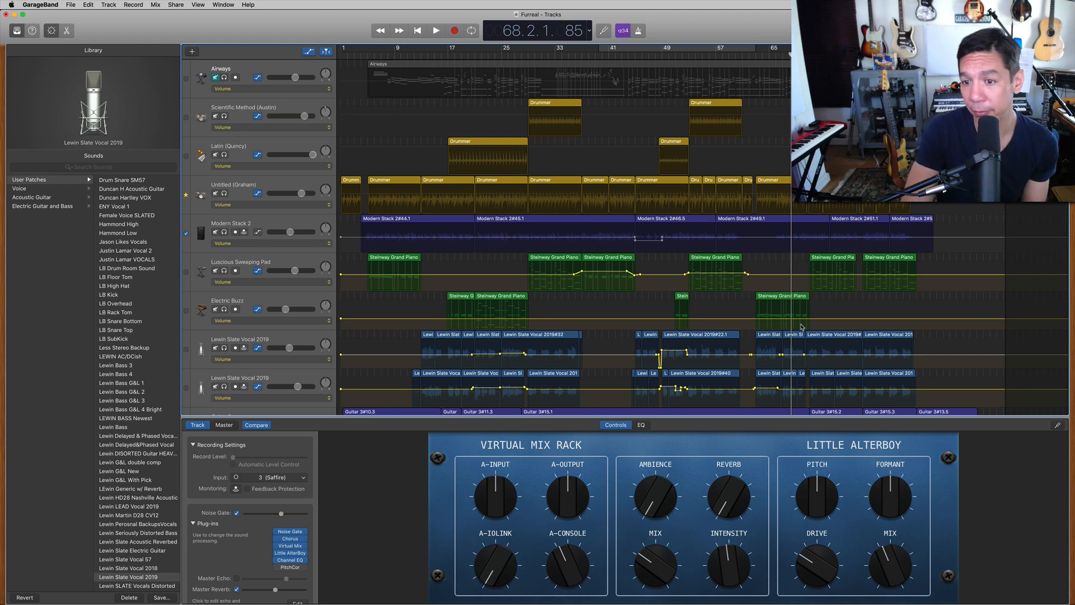
scroll(801, 327, "down", 2)
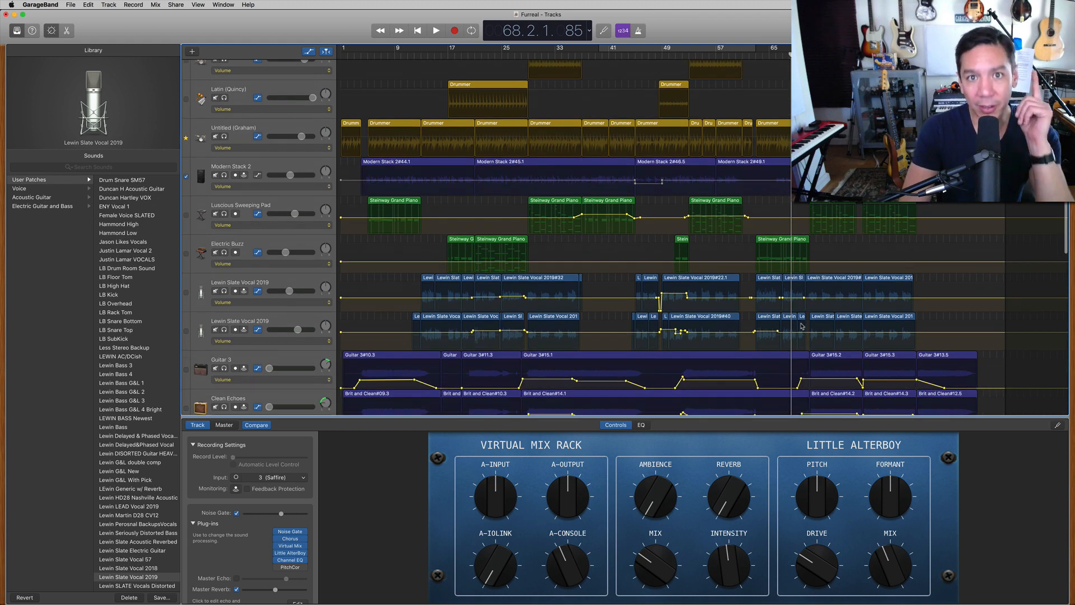
left_click(529, 56)
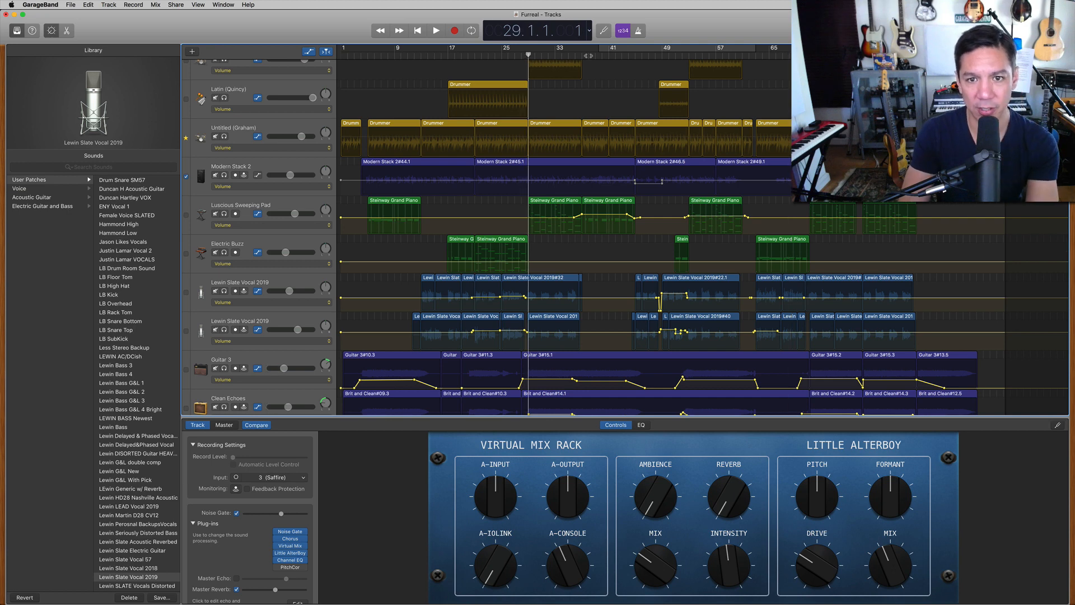
left_click(582, 55)
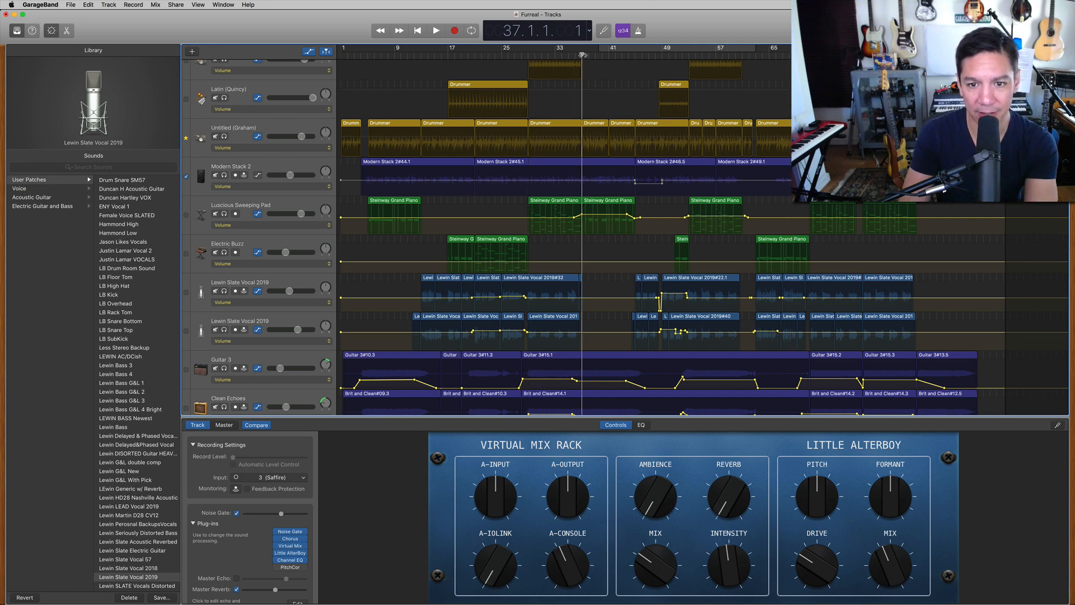
key("space")
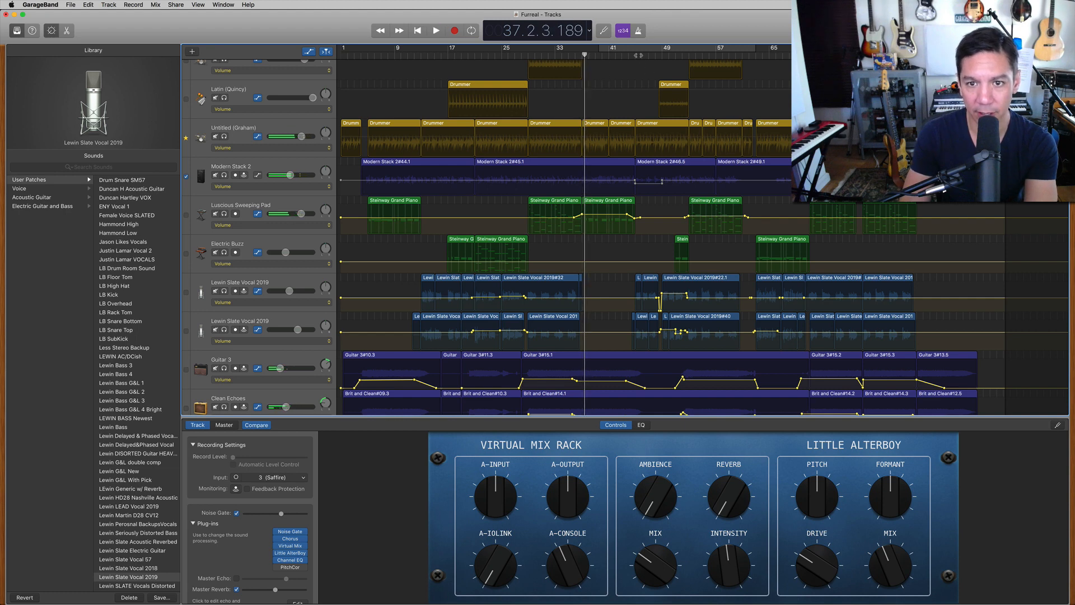
- Play the full mix from about bar 45 into bar 50 with the drummer, synth and vocal tracks in view
left_click(636, 55)
key("space")
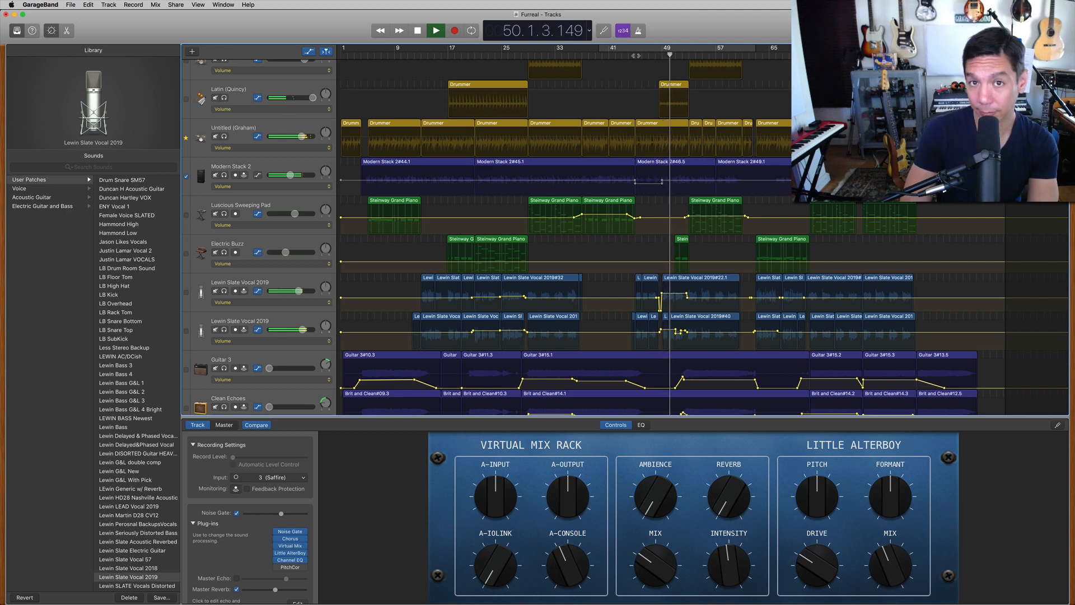
key("space")
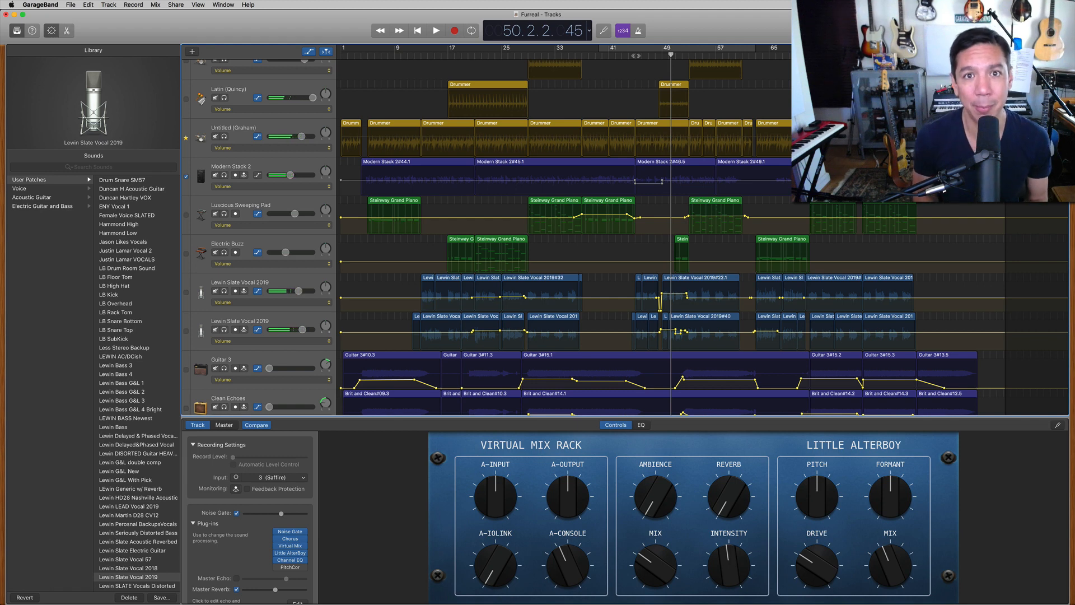